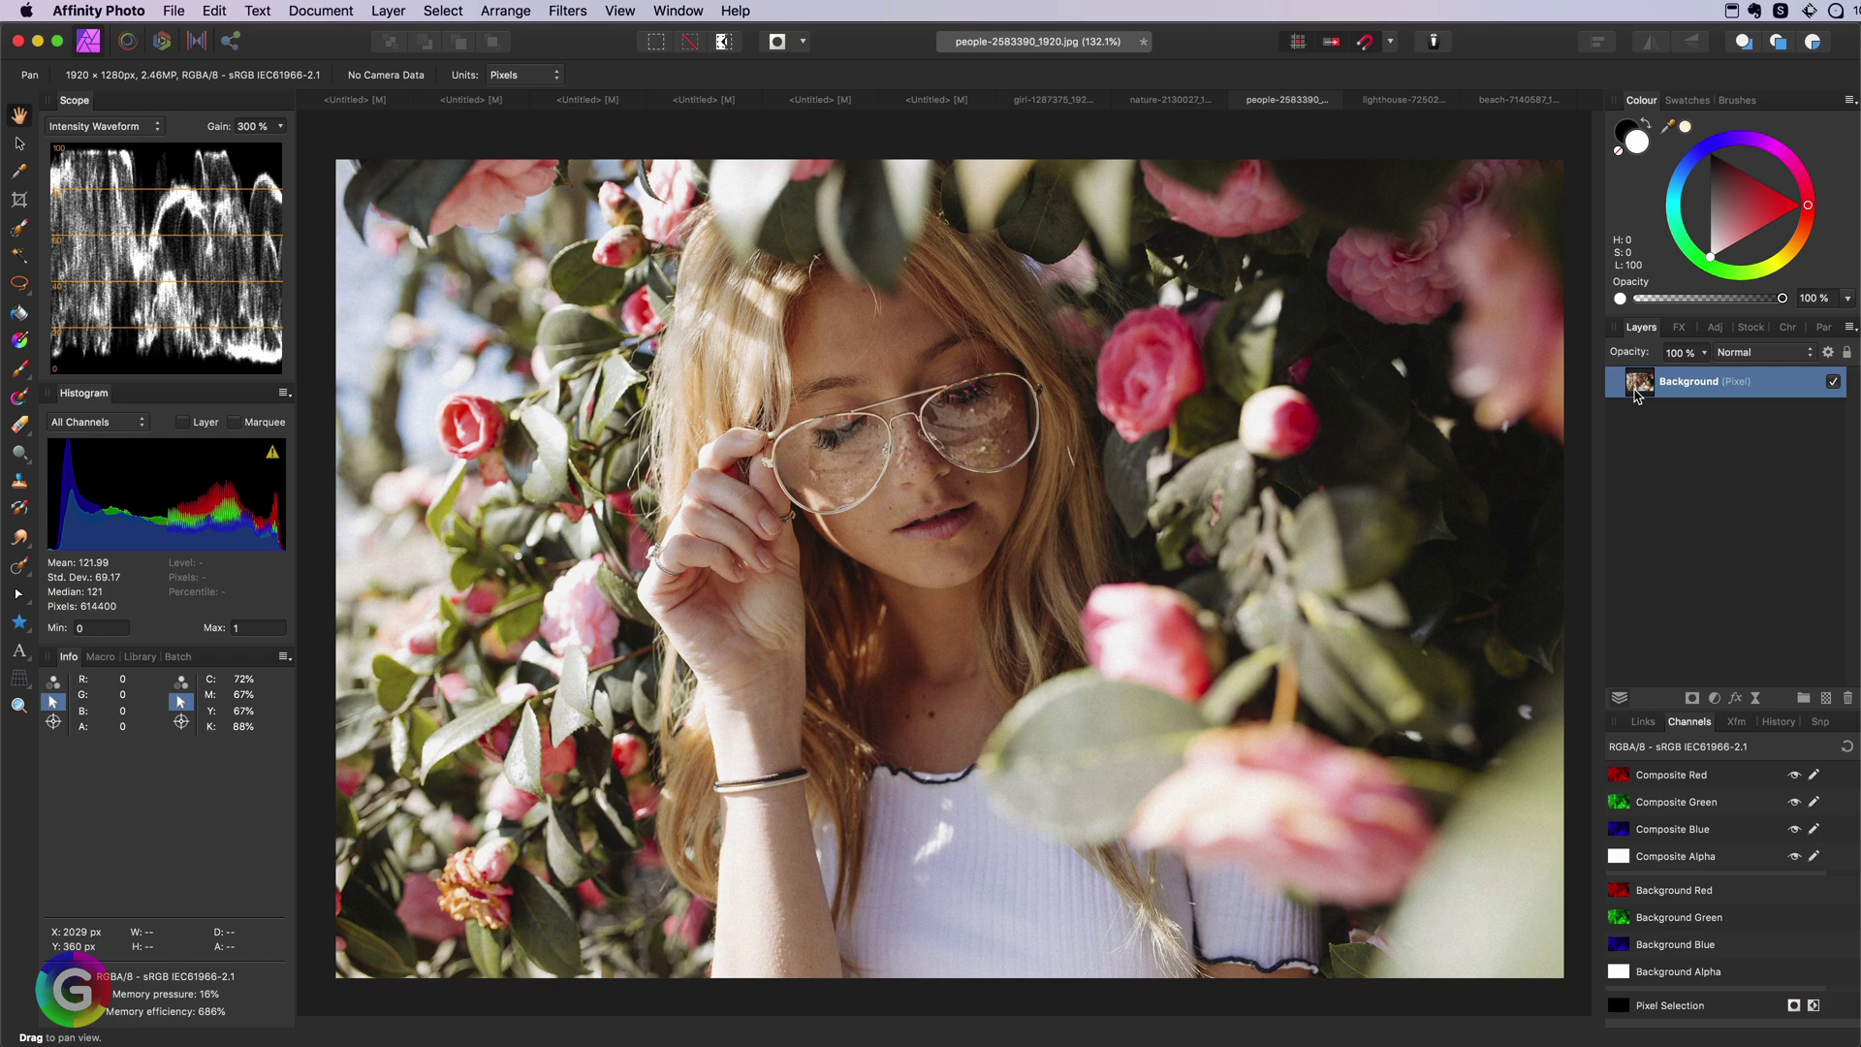
# Step: Make three duplicate copies of the Background photo layer
pyautogui.rightClick(1635, 395)
pyautogui.click(1673, 545)
pyautogui.rightClick(1662, 385)
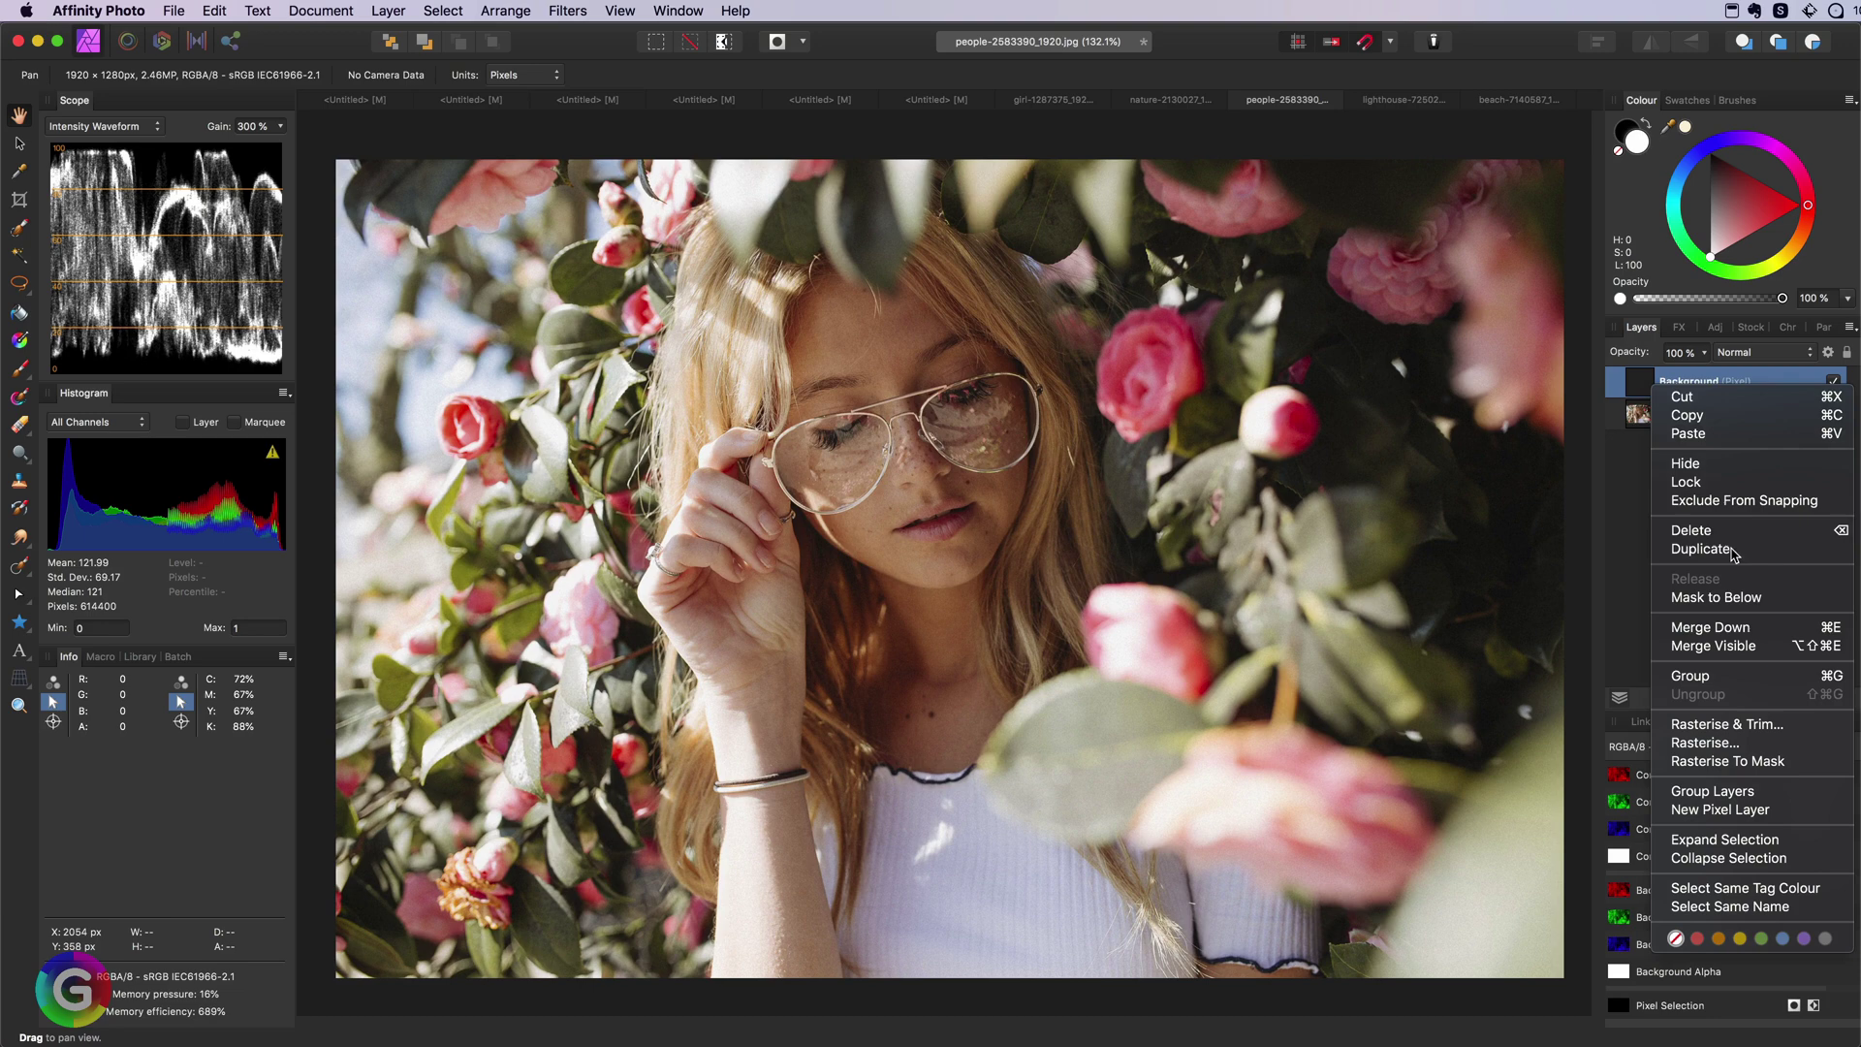
pyautogui.click(1673, 551)
pyautogui.rightClick(1663, 385)
pyautogui.click(1673, 541)
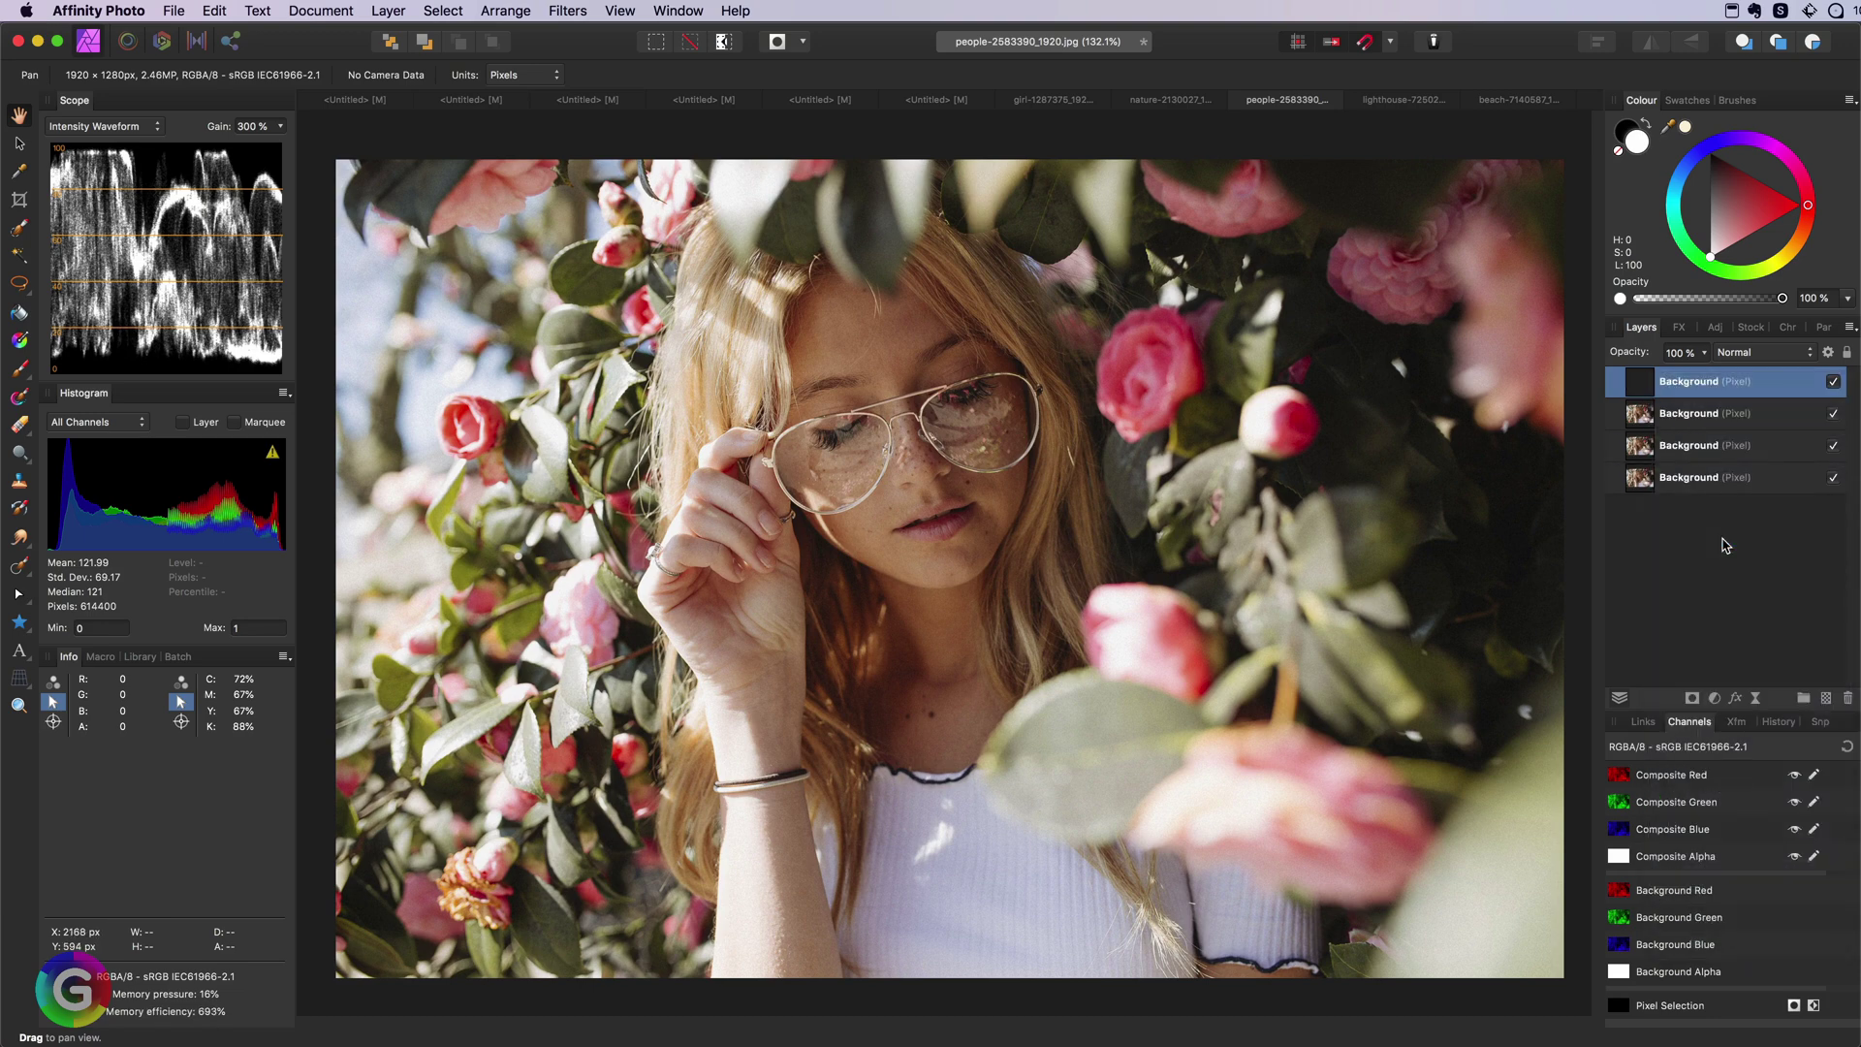
# Step: Add a black Fill layer above the photo copies
pyautogui.click(387, 10)
pyautogui.click(436, 161)
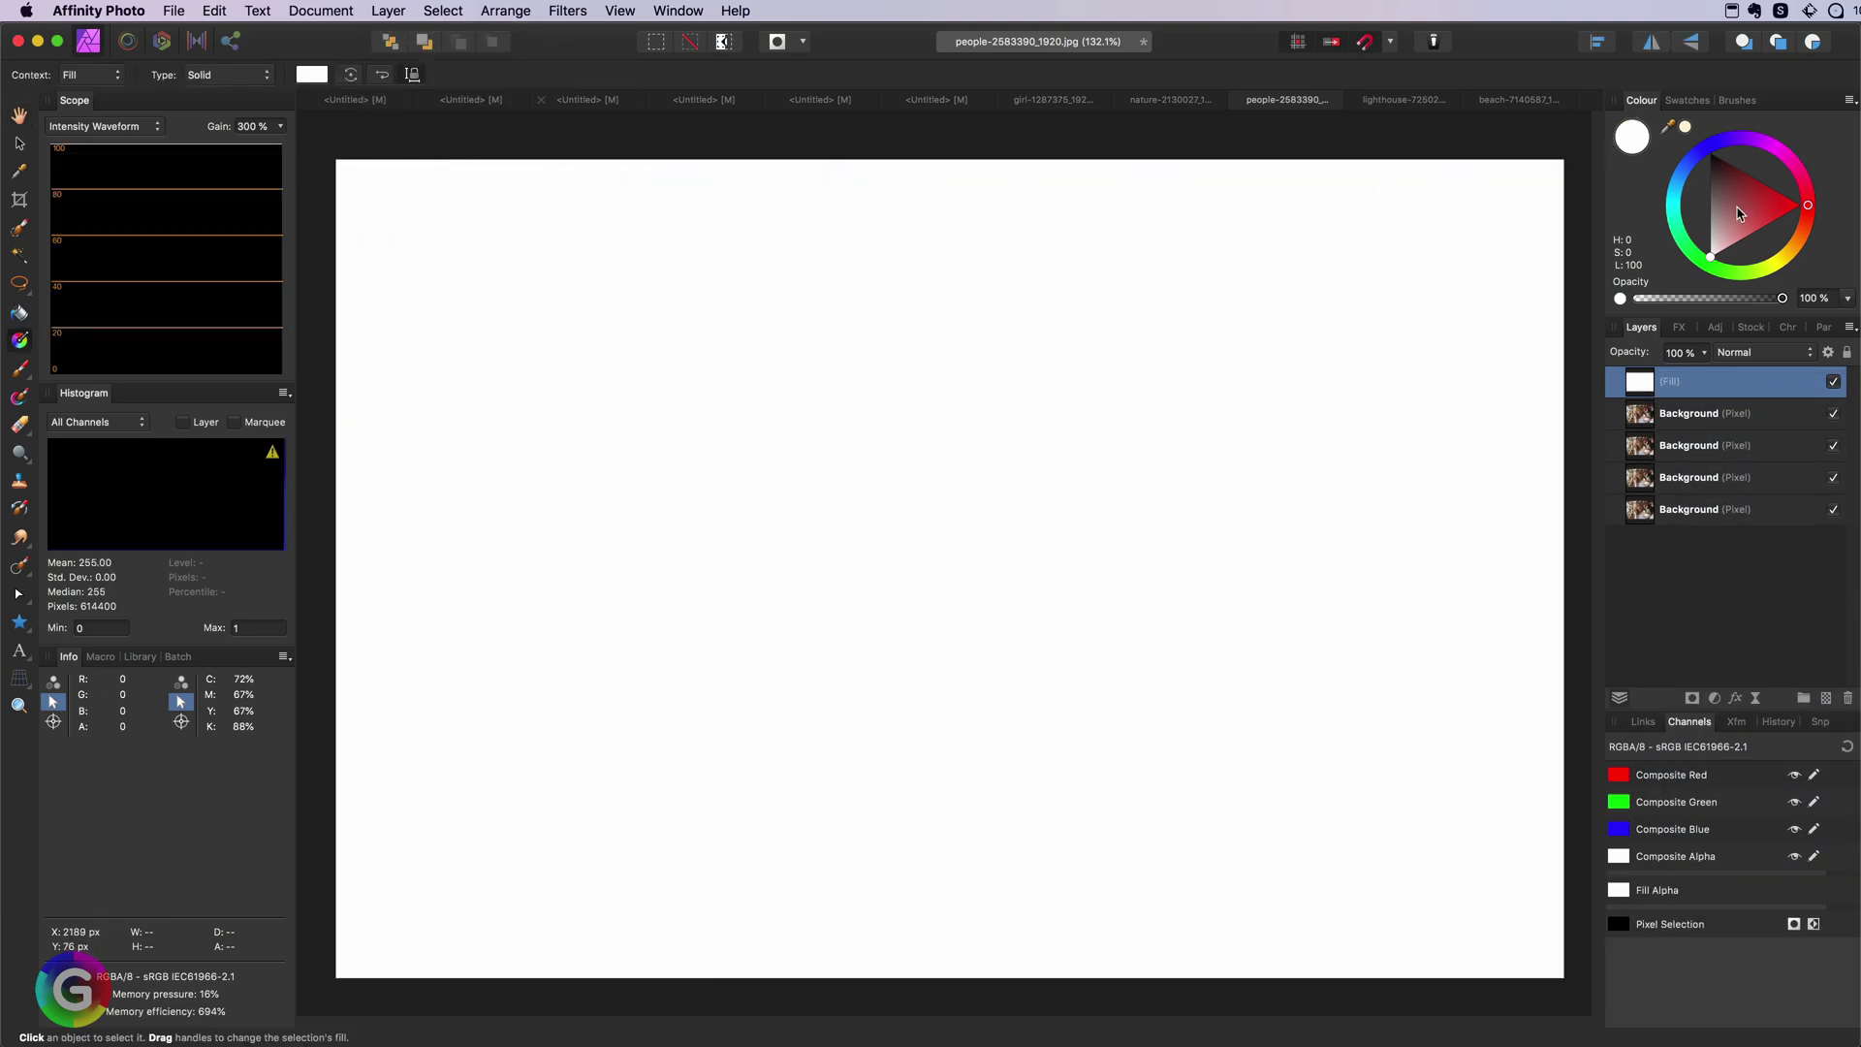
pyautogui.moveTo(1710, 260); pyautogui.dragTo(1710, 153)
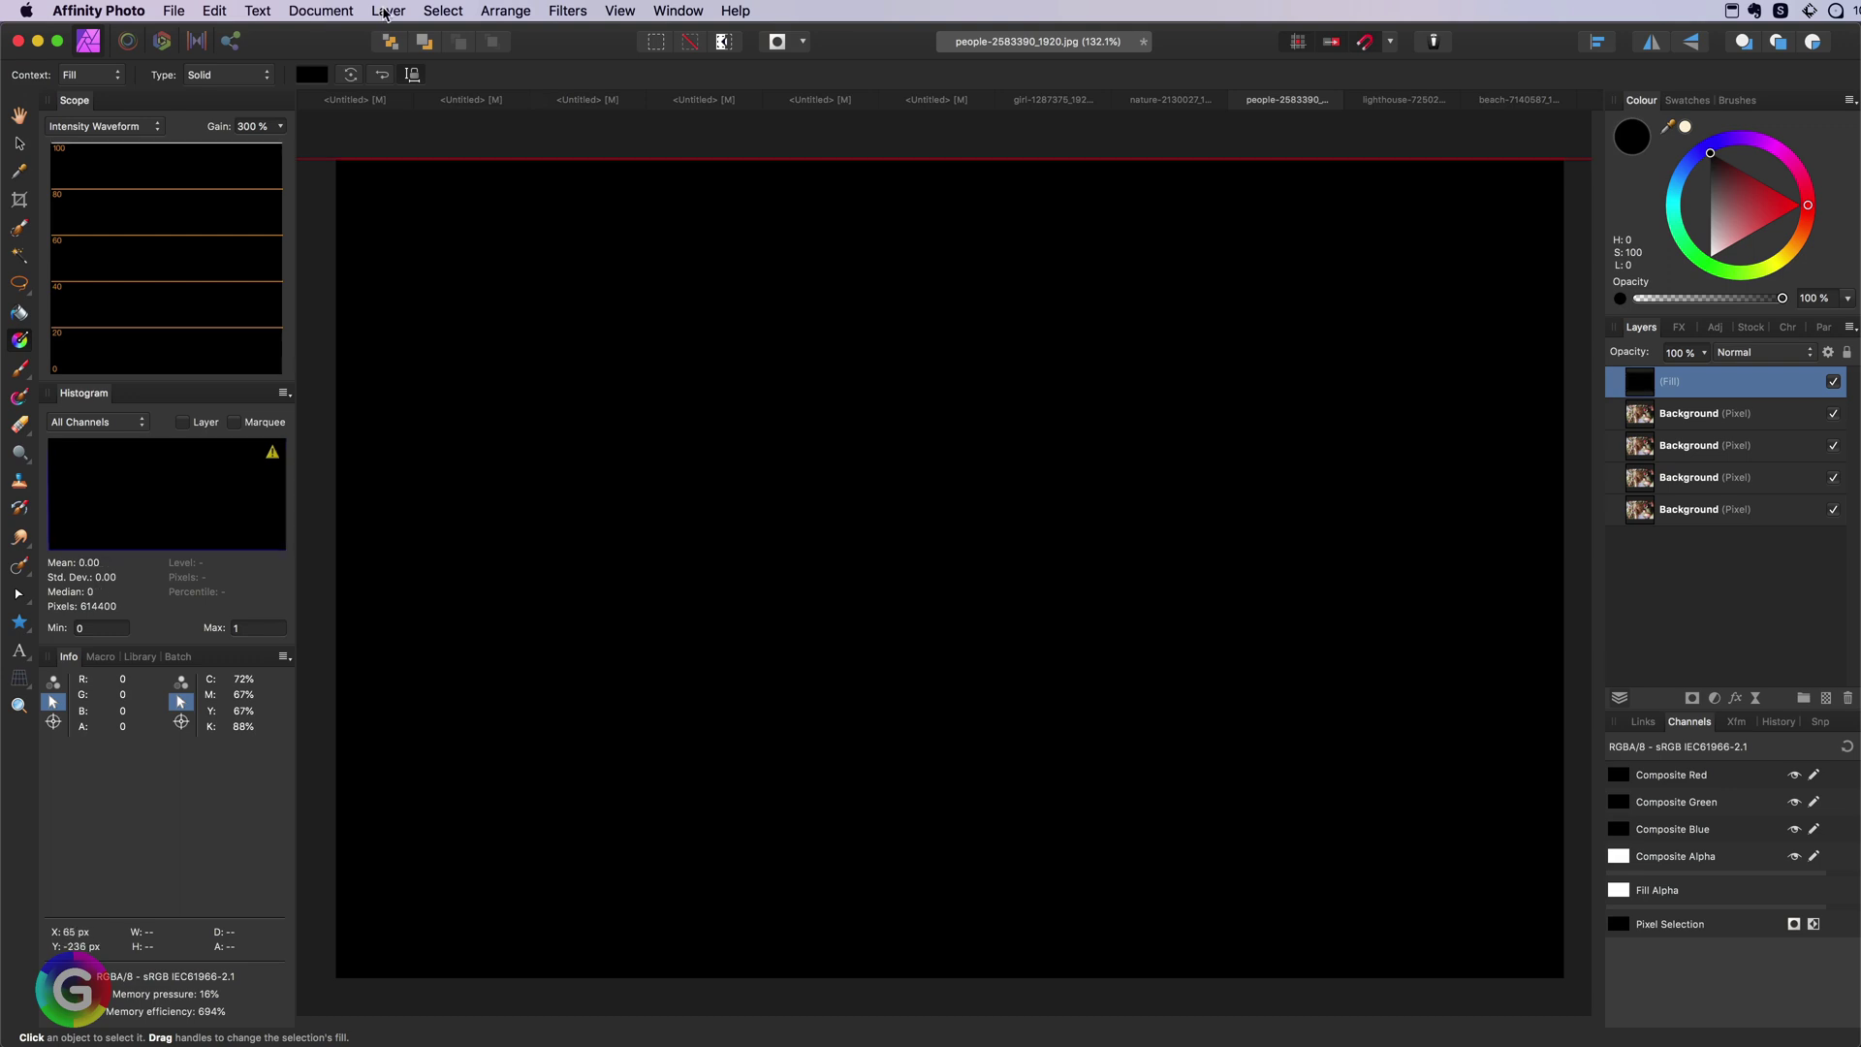
# Step: Add pure red, pure green and pure blue Fill layers using RGB sliders
pyautogui.click(387, 11)
pyautogui.click(441, 159)
pyautogui.click(1849, 100)
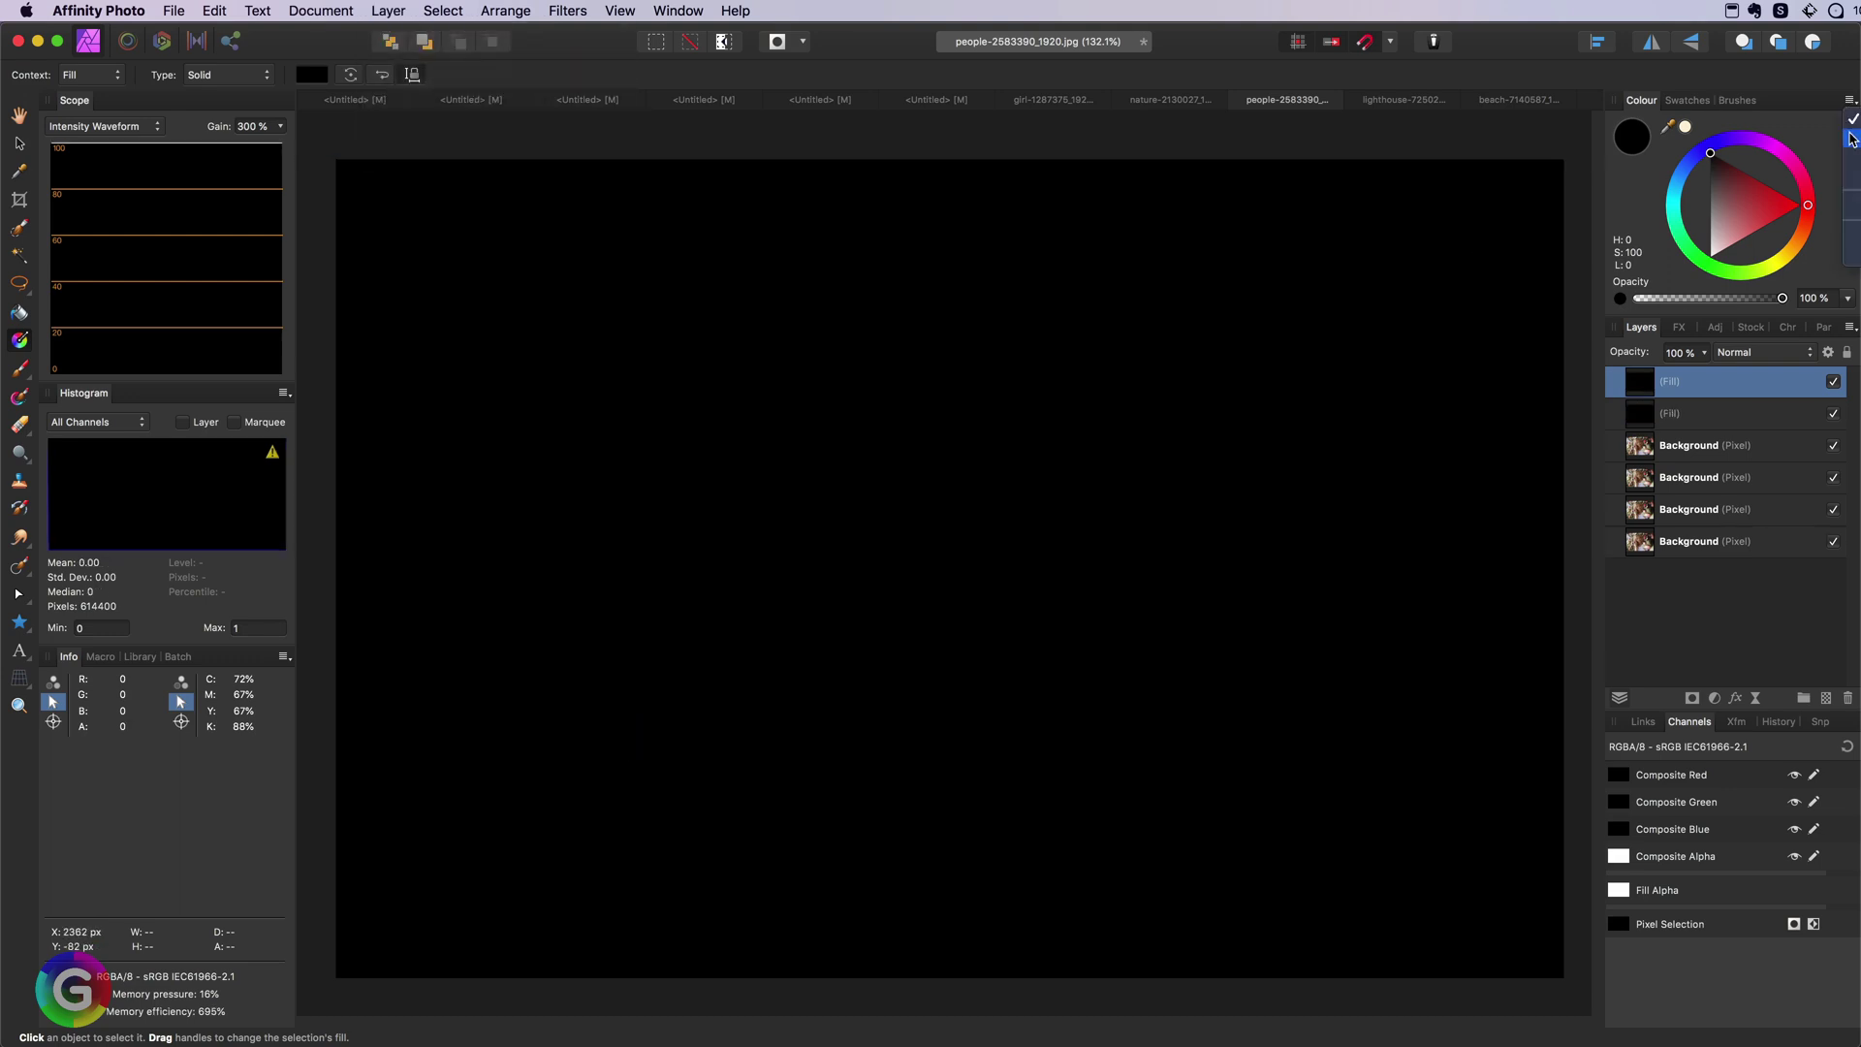
pyautogui.click(1849, 138)
pyautogui.moveTo(1630, 172); pyautogui.dragTo(1809, 172)
pyautogui.press('super+j')
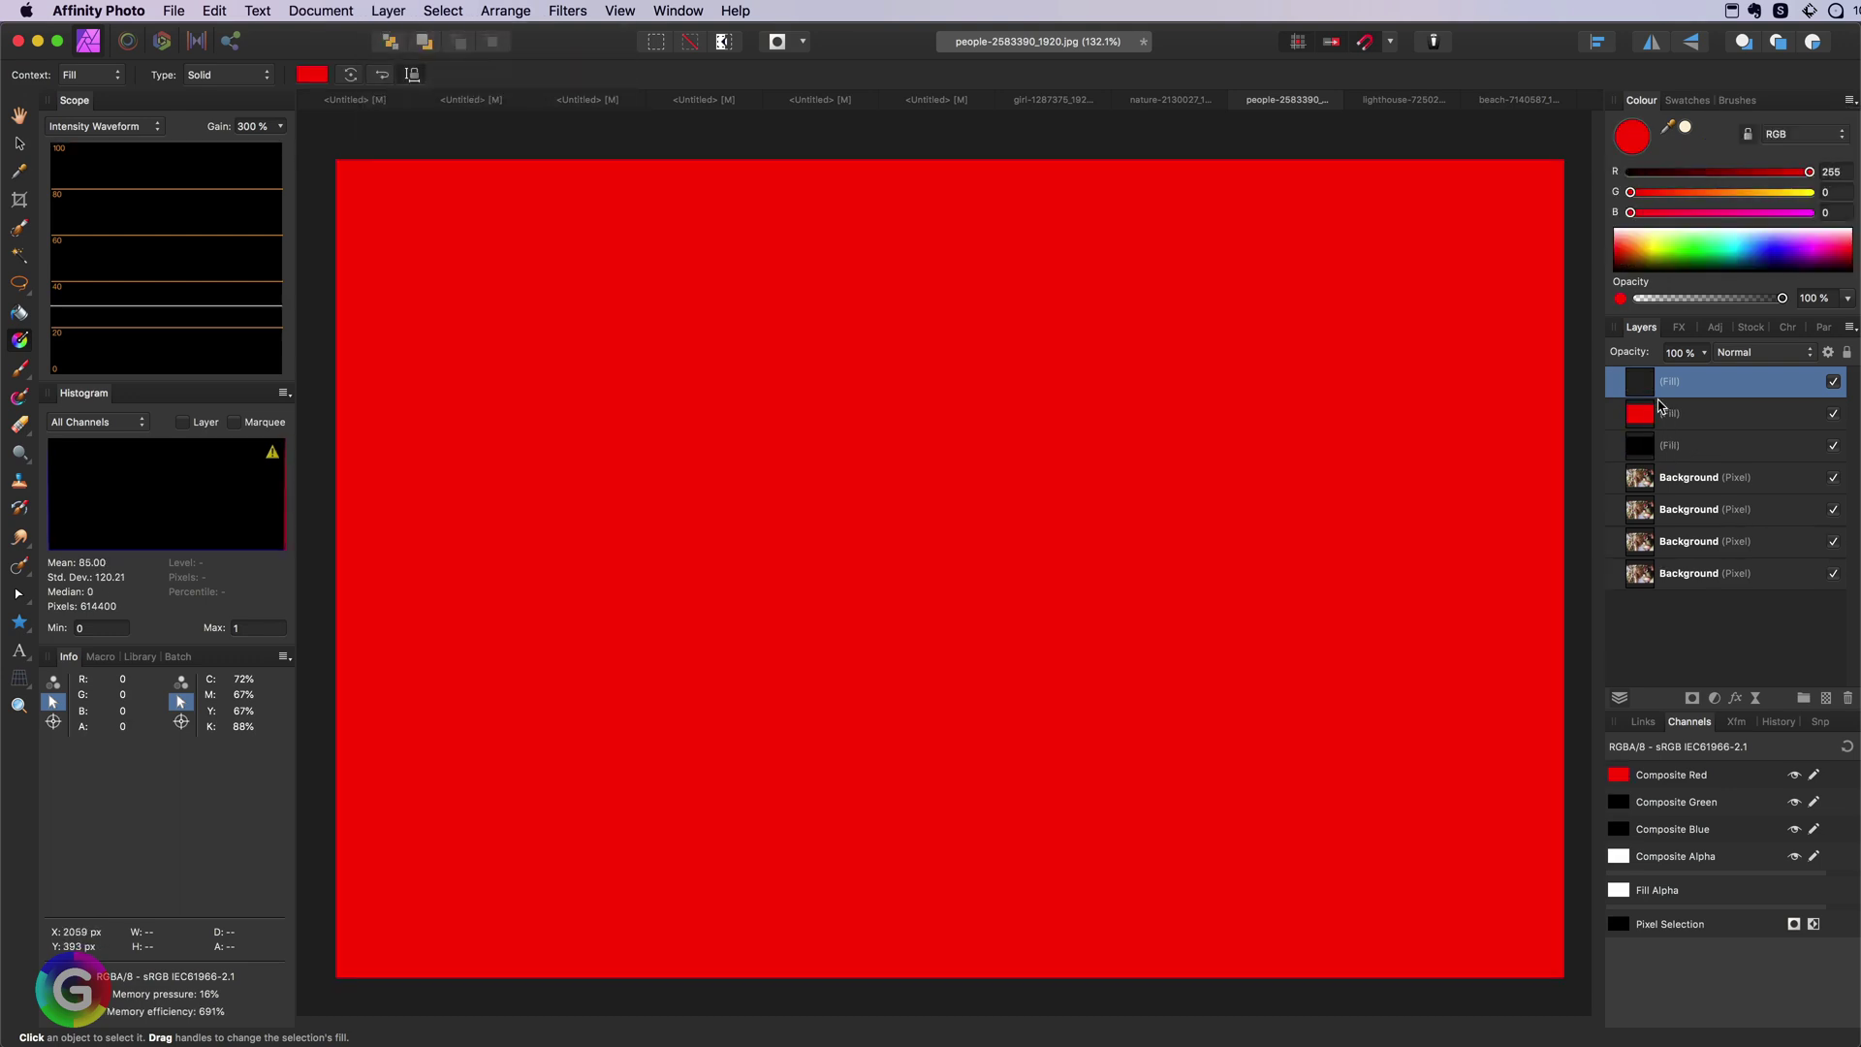
pyautogui.moveTo(1630, 192); pyautogui.dragTo(1824, 192)
pyautogui.moveTo(1808, 172); pyautogui.dragTo(1572, 170)
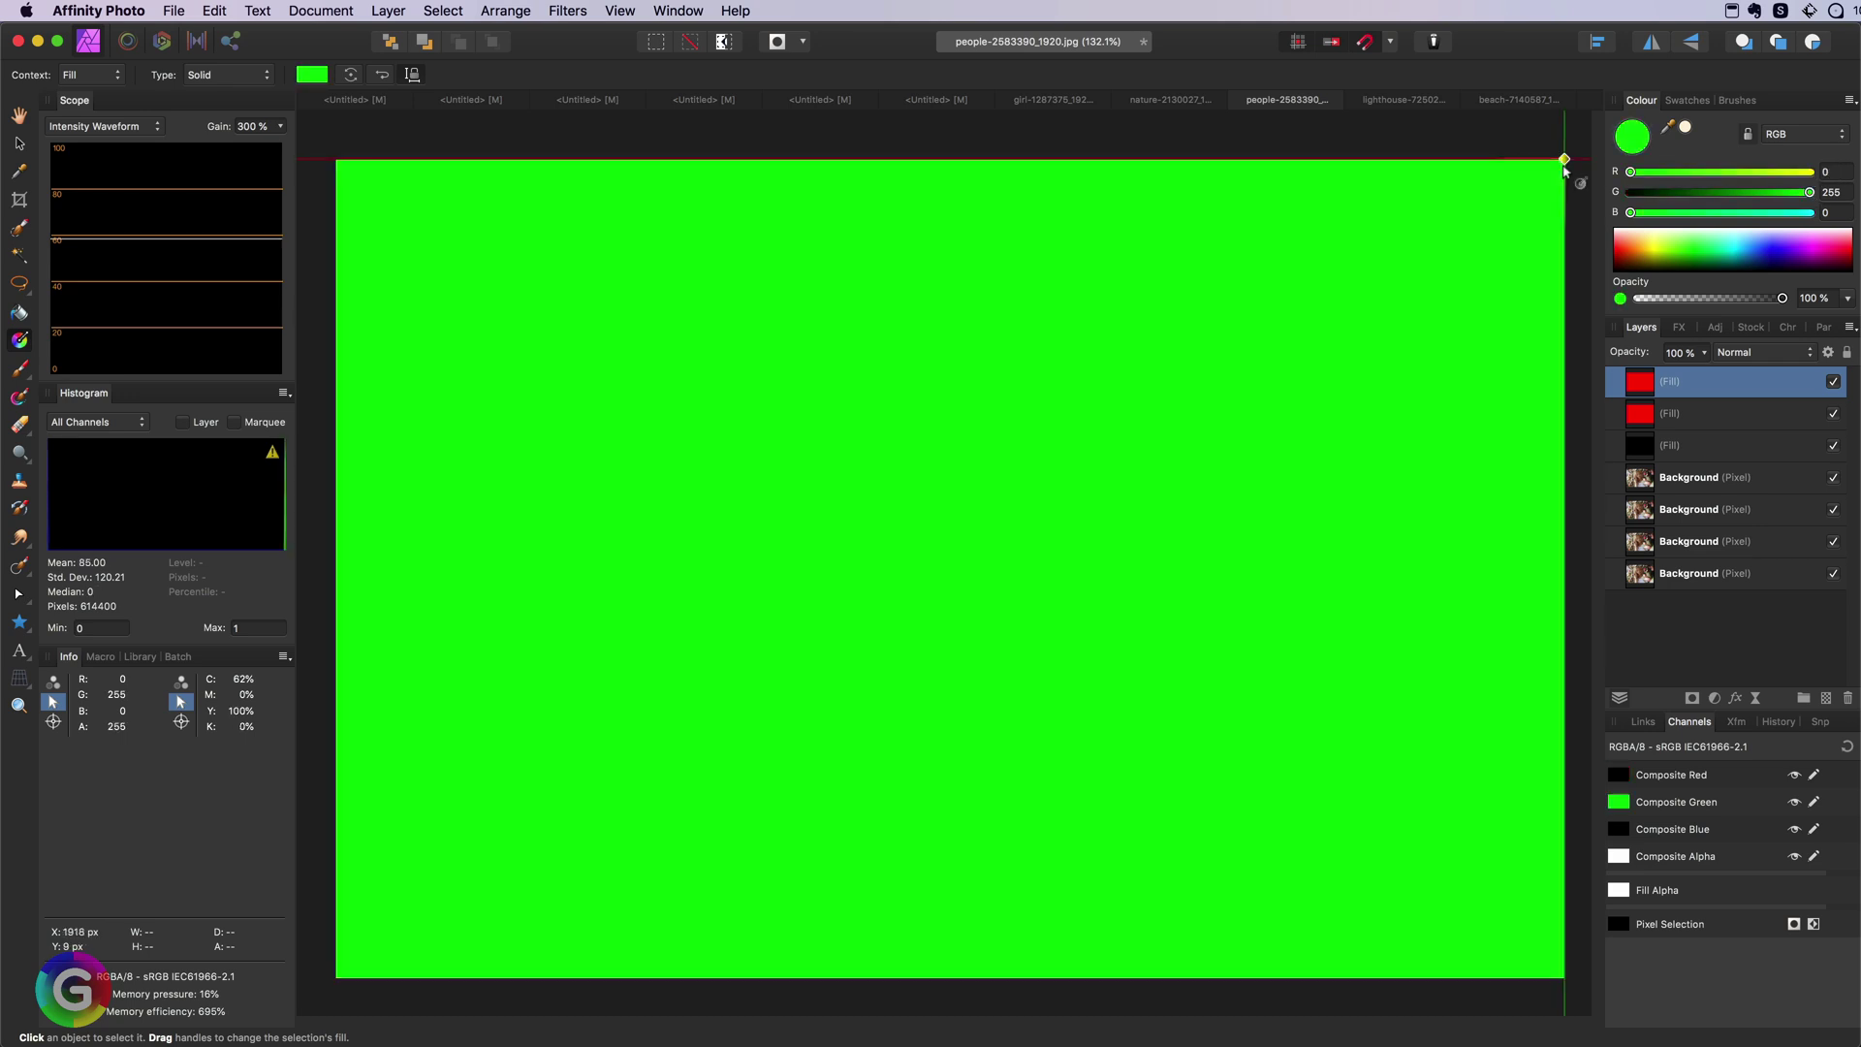
pyautogui.press('super+j')
pyautogui.moveTo(1808, 192)
pyautogui.mouseDown()
pyautogui.moveTo(1630, 192)
pyautogui.moveTo(1808, 212)
pyautogui.mouseUp()
# Step: Move the black fill below the copies and nest each colour fill inside a photo copy
pyautogui.moveTo(1704, 478); pyautogui.dragTo(1642, 588)
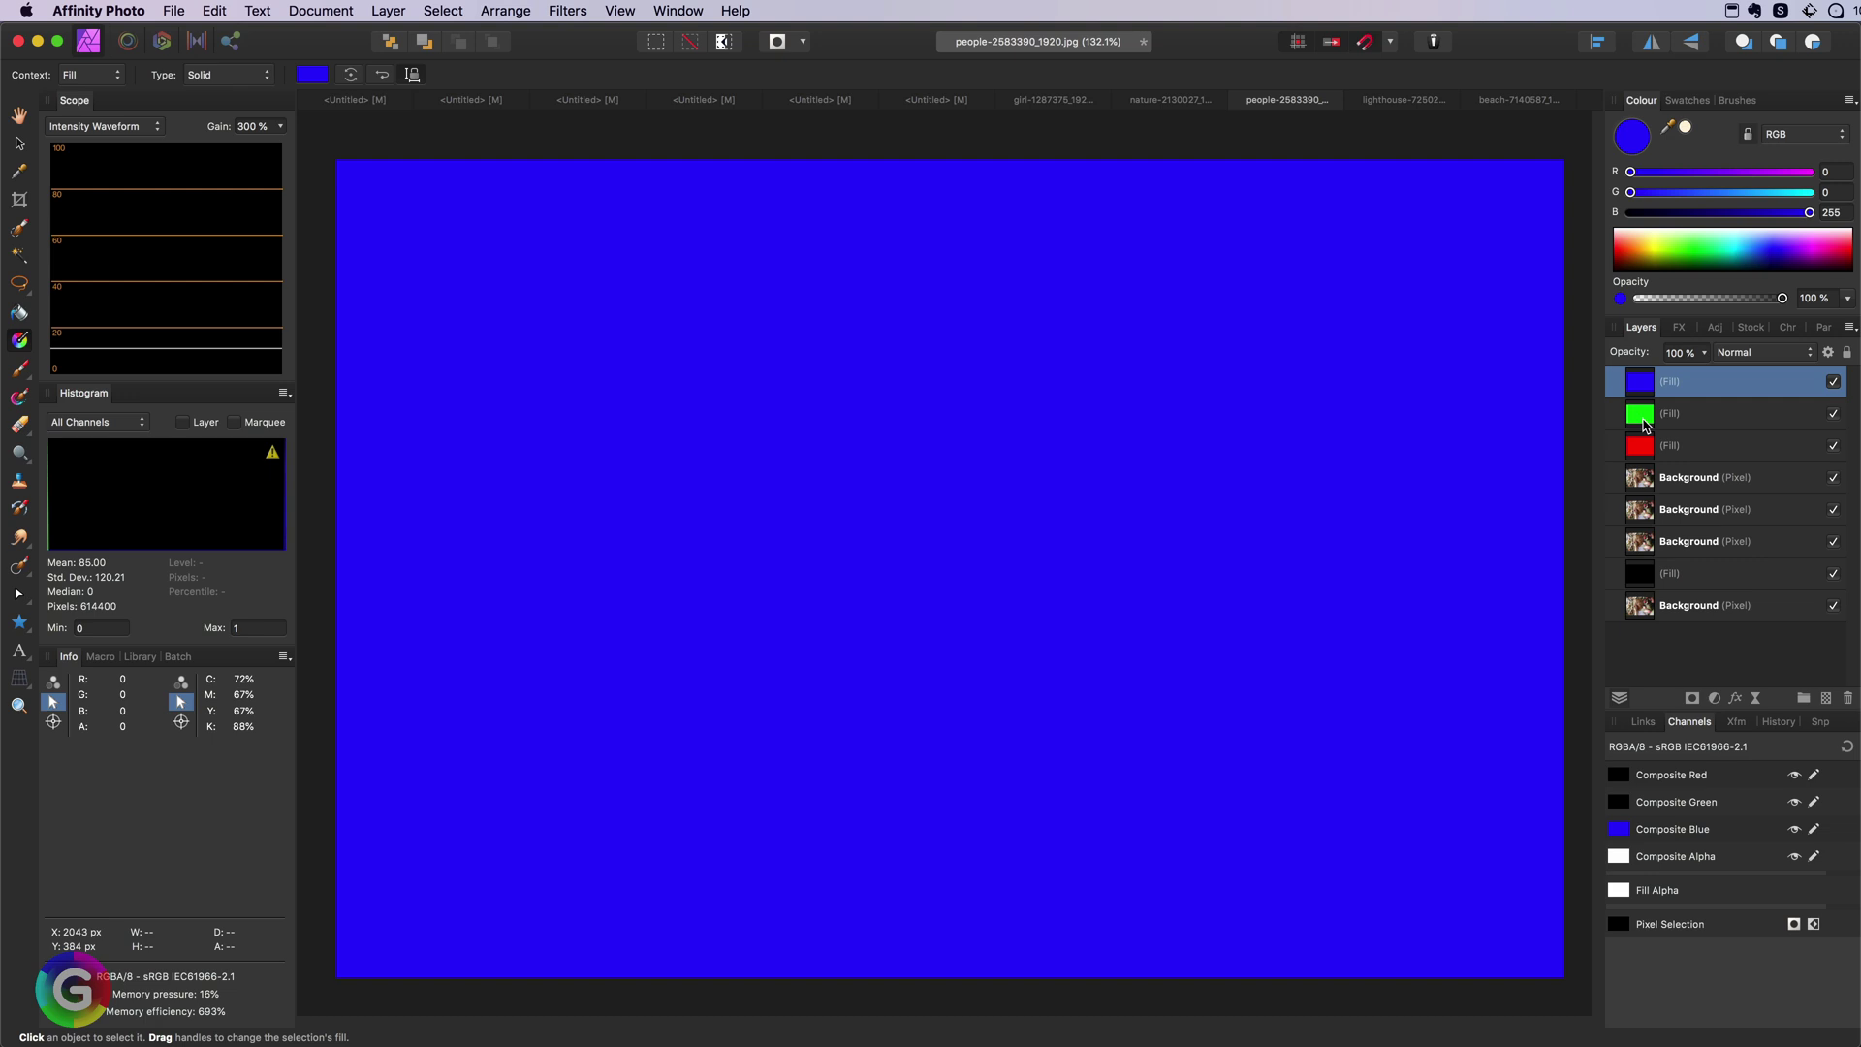
pyautogui.moveTo(1643, 388); pyautogui.dragTo(1696, 542)
pyautogui.moveTo(1647, 381); pyautogui.dragTo(1691, 477)
pyautogui.moveTo(1648, 381); pyautogui.dragTo(1683, 414)
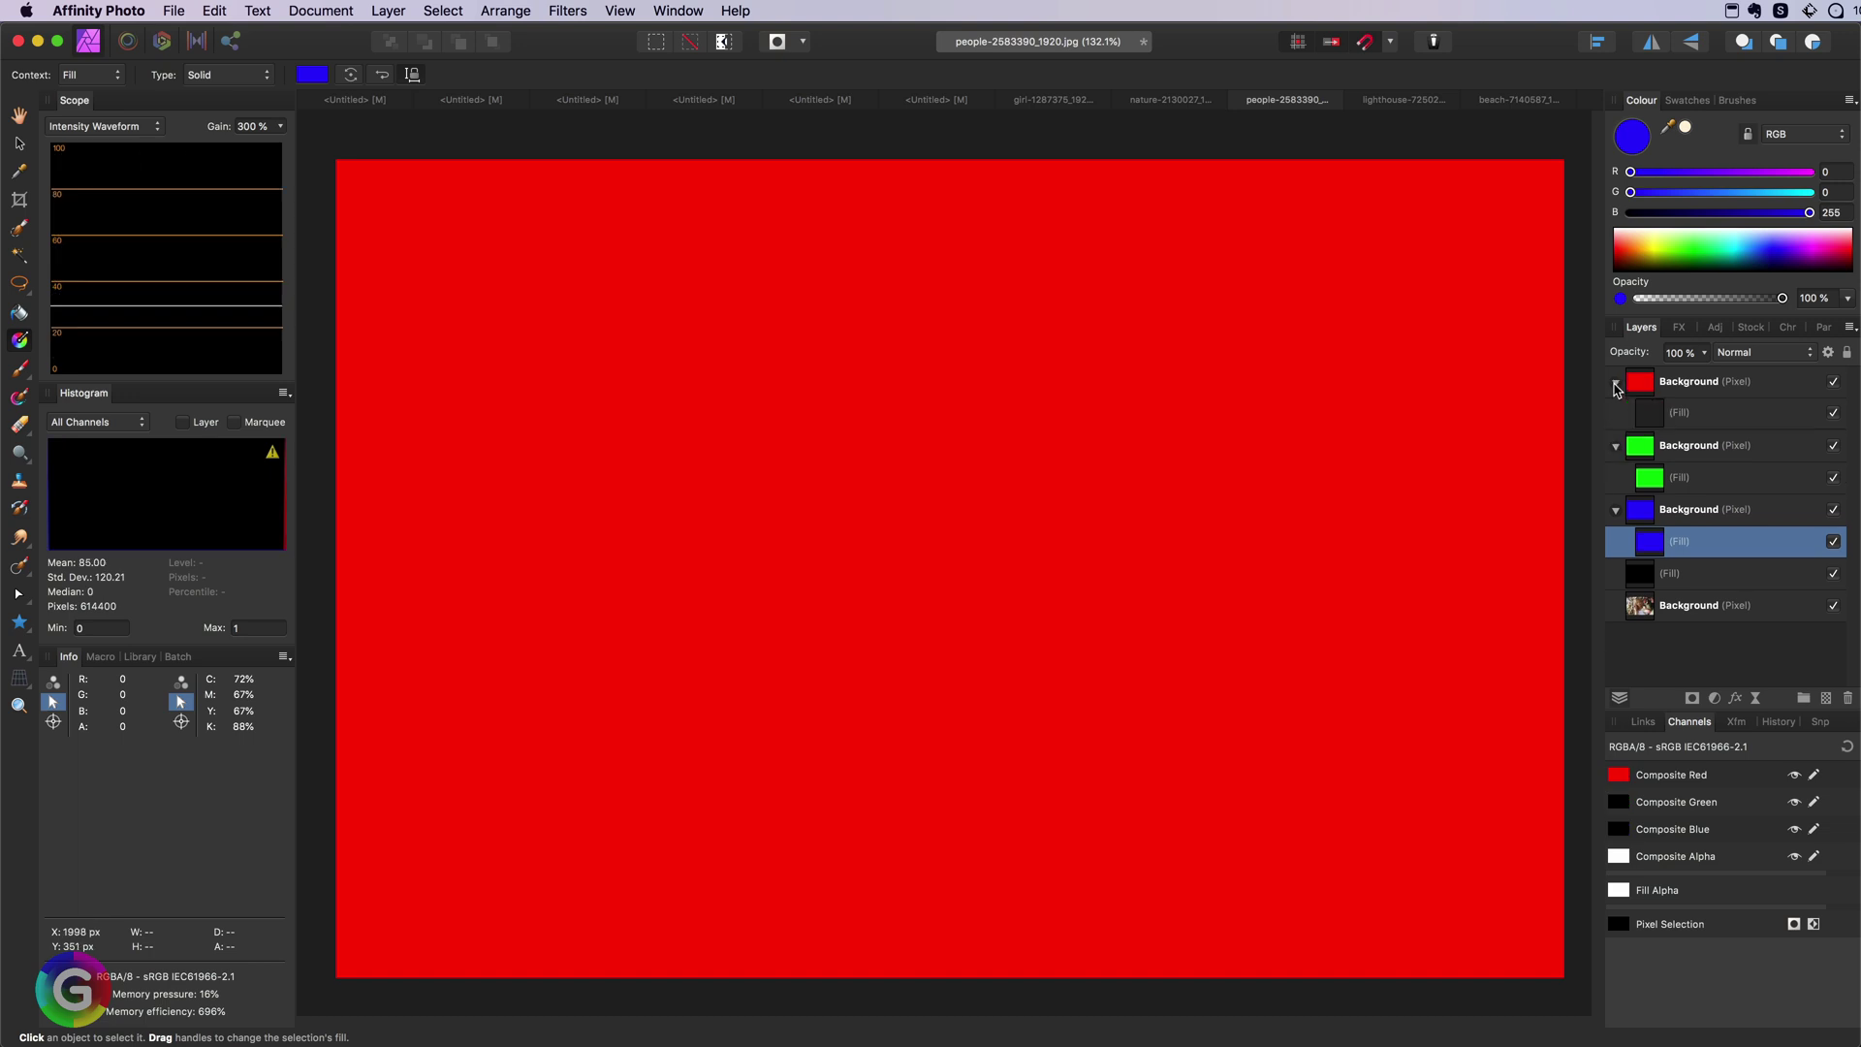
# Step: Set the red, green and blue fills to Multiply and the three photo copies to Add
pyautogui.keyDown('super'); pyautogui.click(1711, 477); pyautogui.keyUp('super')
pyautogui.click(1745, 352)
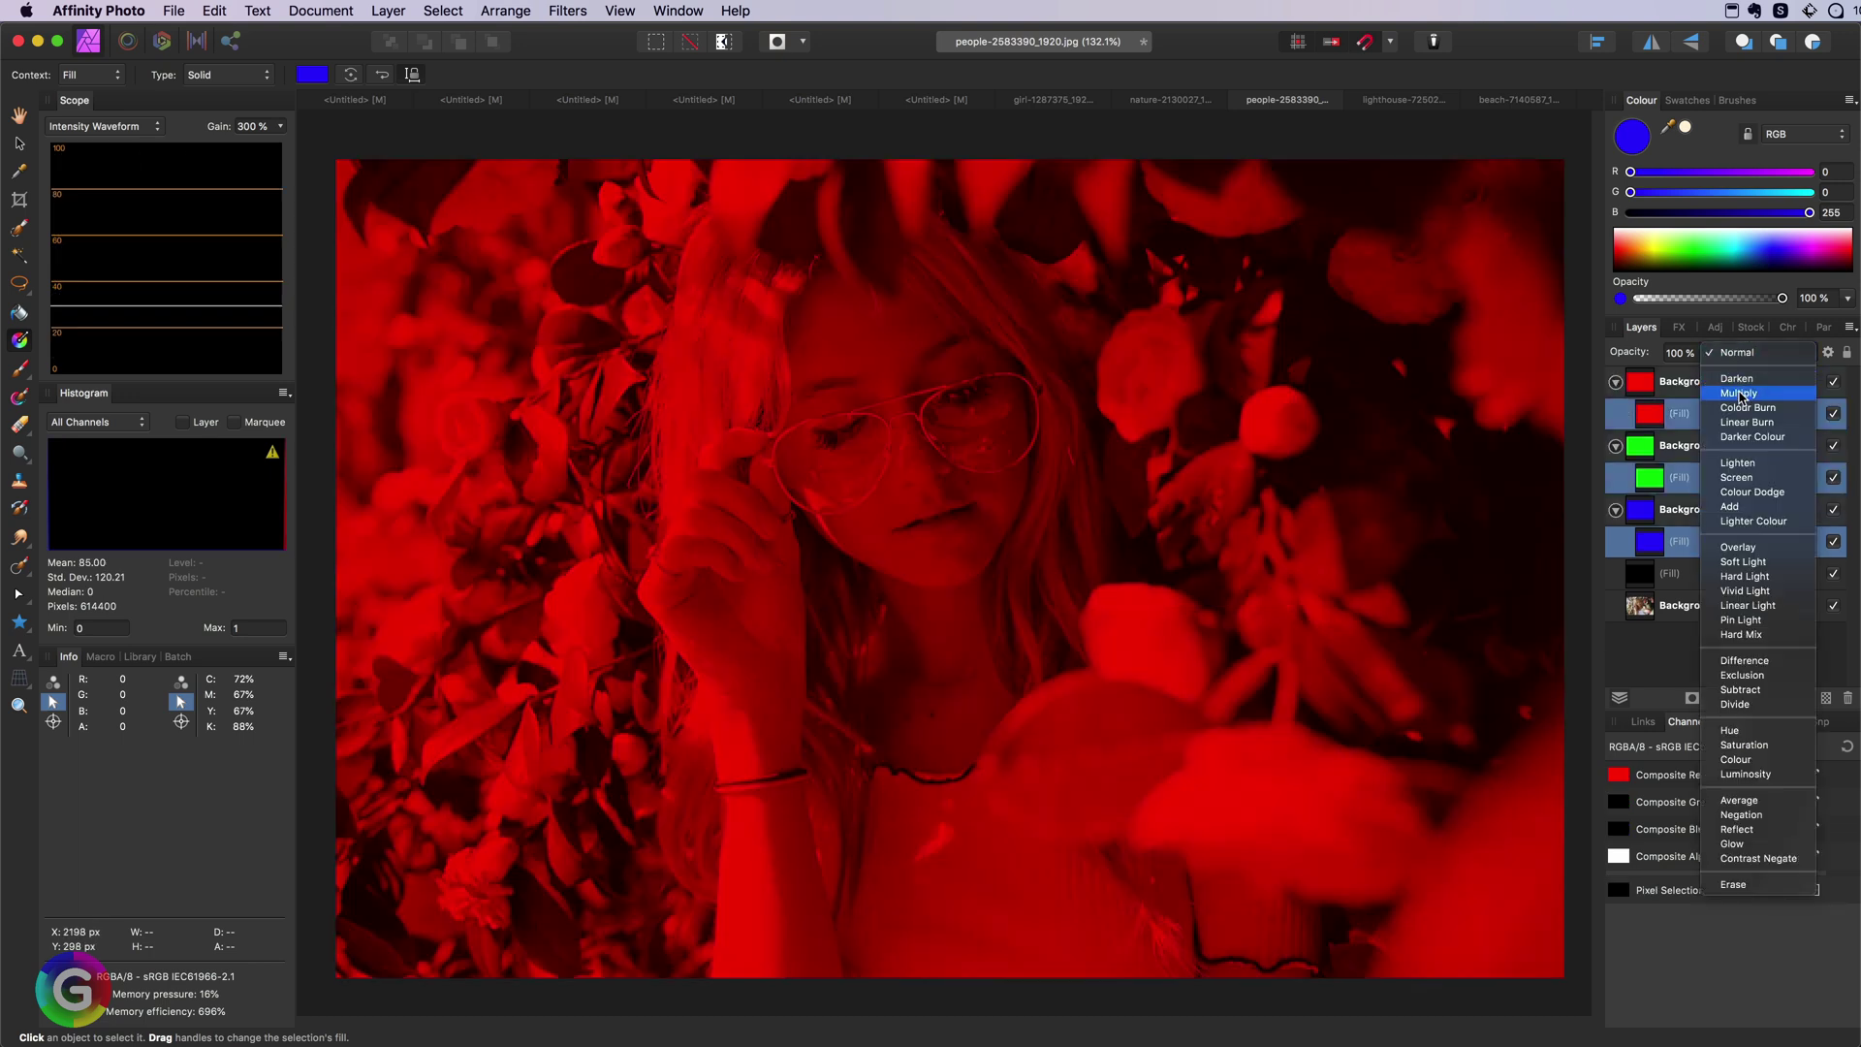
pyautogui.click(1737, 392)
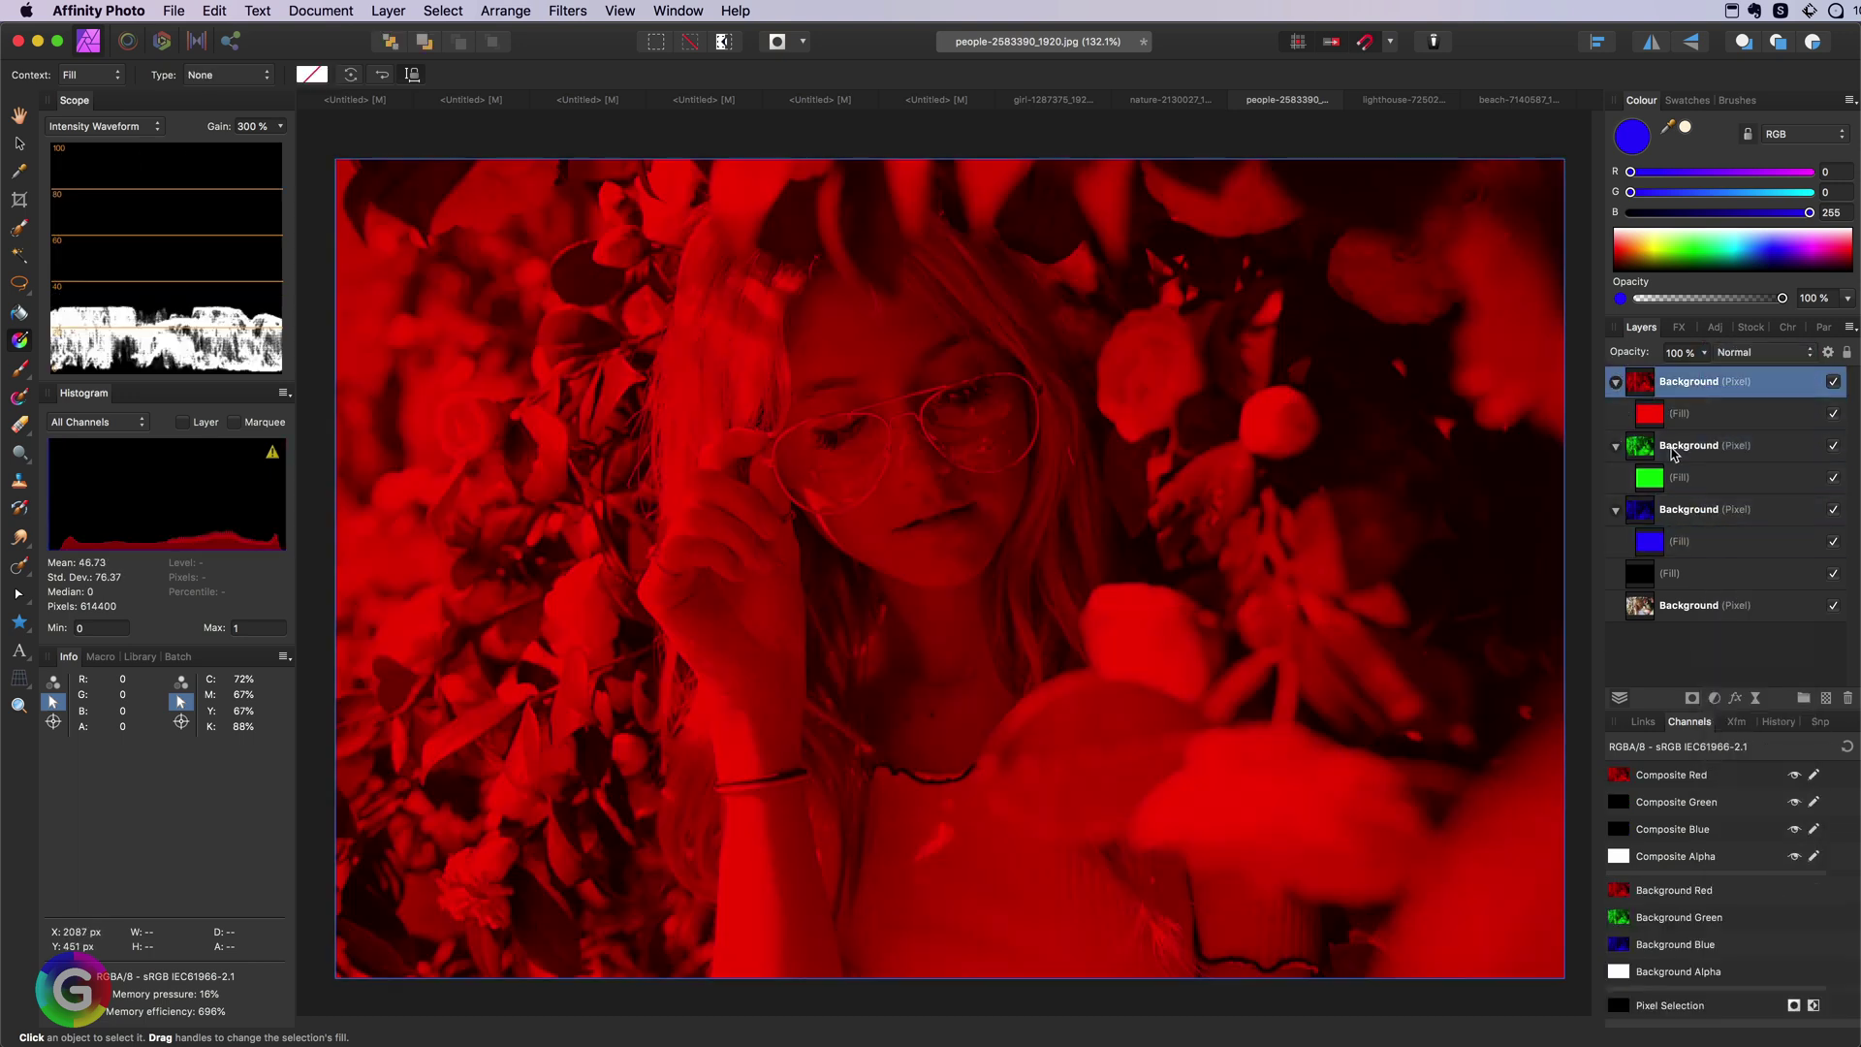
pyautogui.keyDown('super'); pyautogui.click(1715, 509); pyautogui.keyUp('super')
pyautogui.click(1744, 353)
pyautogui.click(1735, 506)
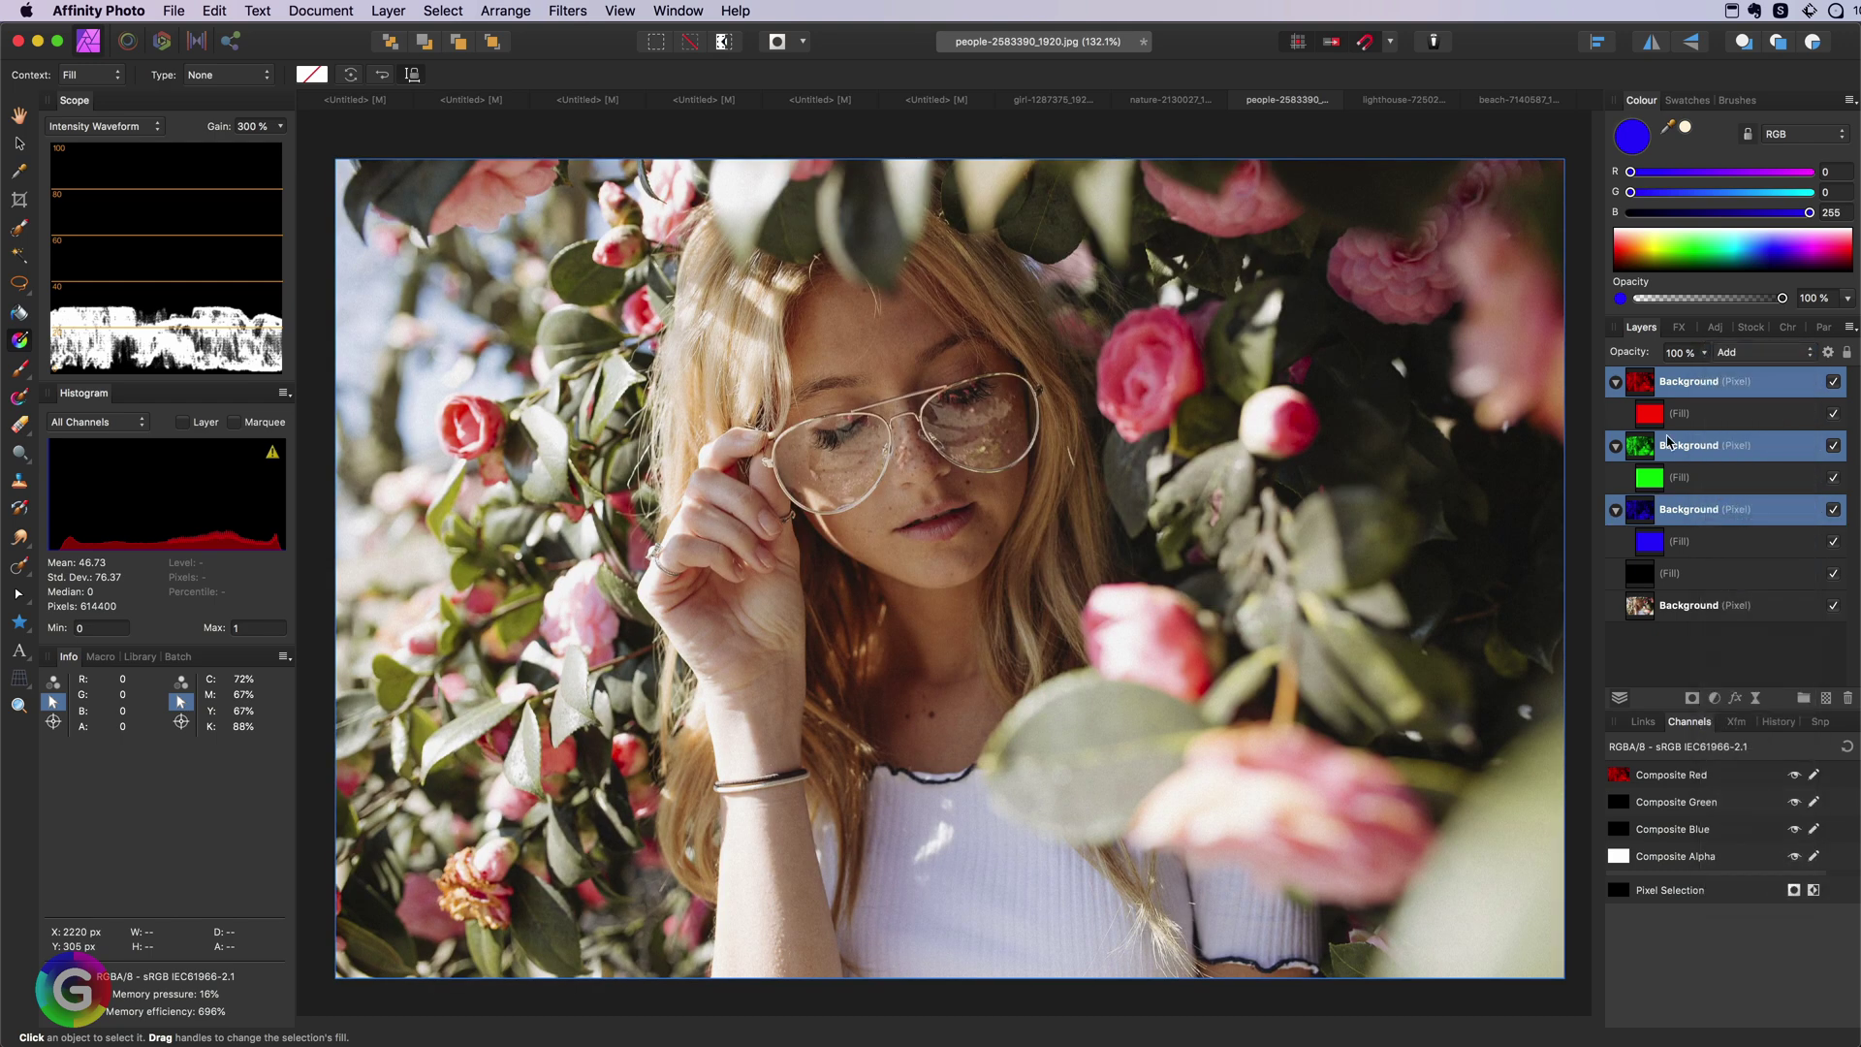
# Step: Group the three channel copies with the black fill and expand the group
pyautogui.keyDown('super'); pyautogui.click(1669, 573); pyautogui.keyUp('super')
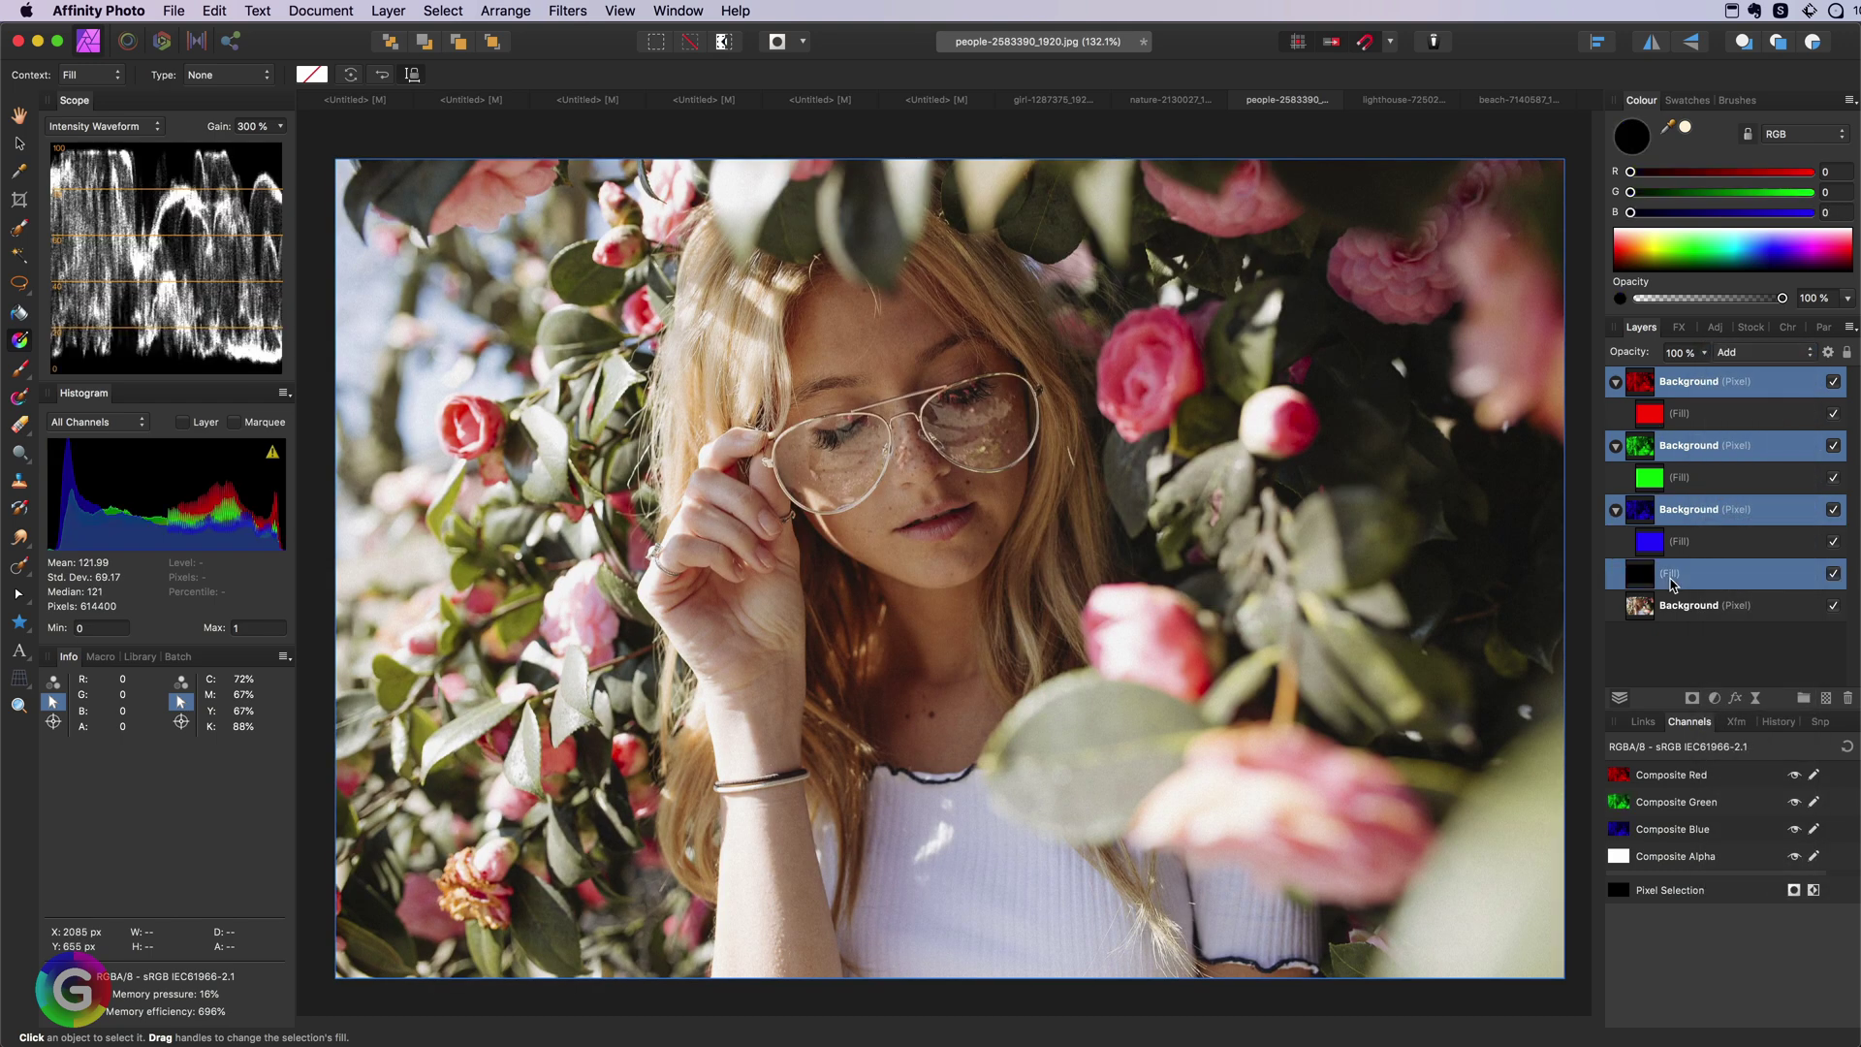
pyautogui.rightClick(1670, 579)
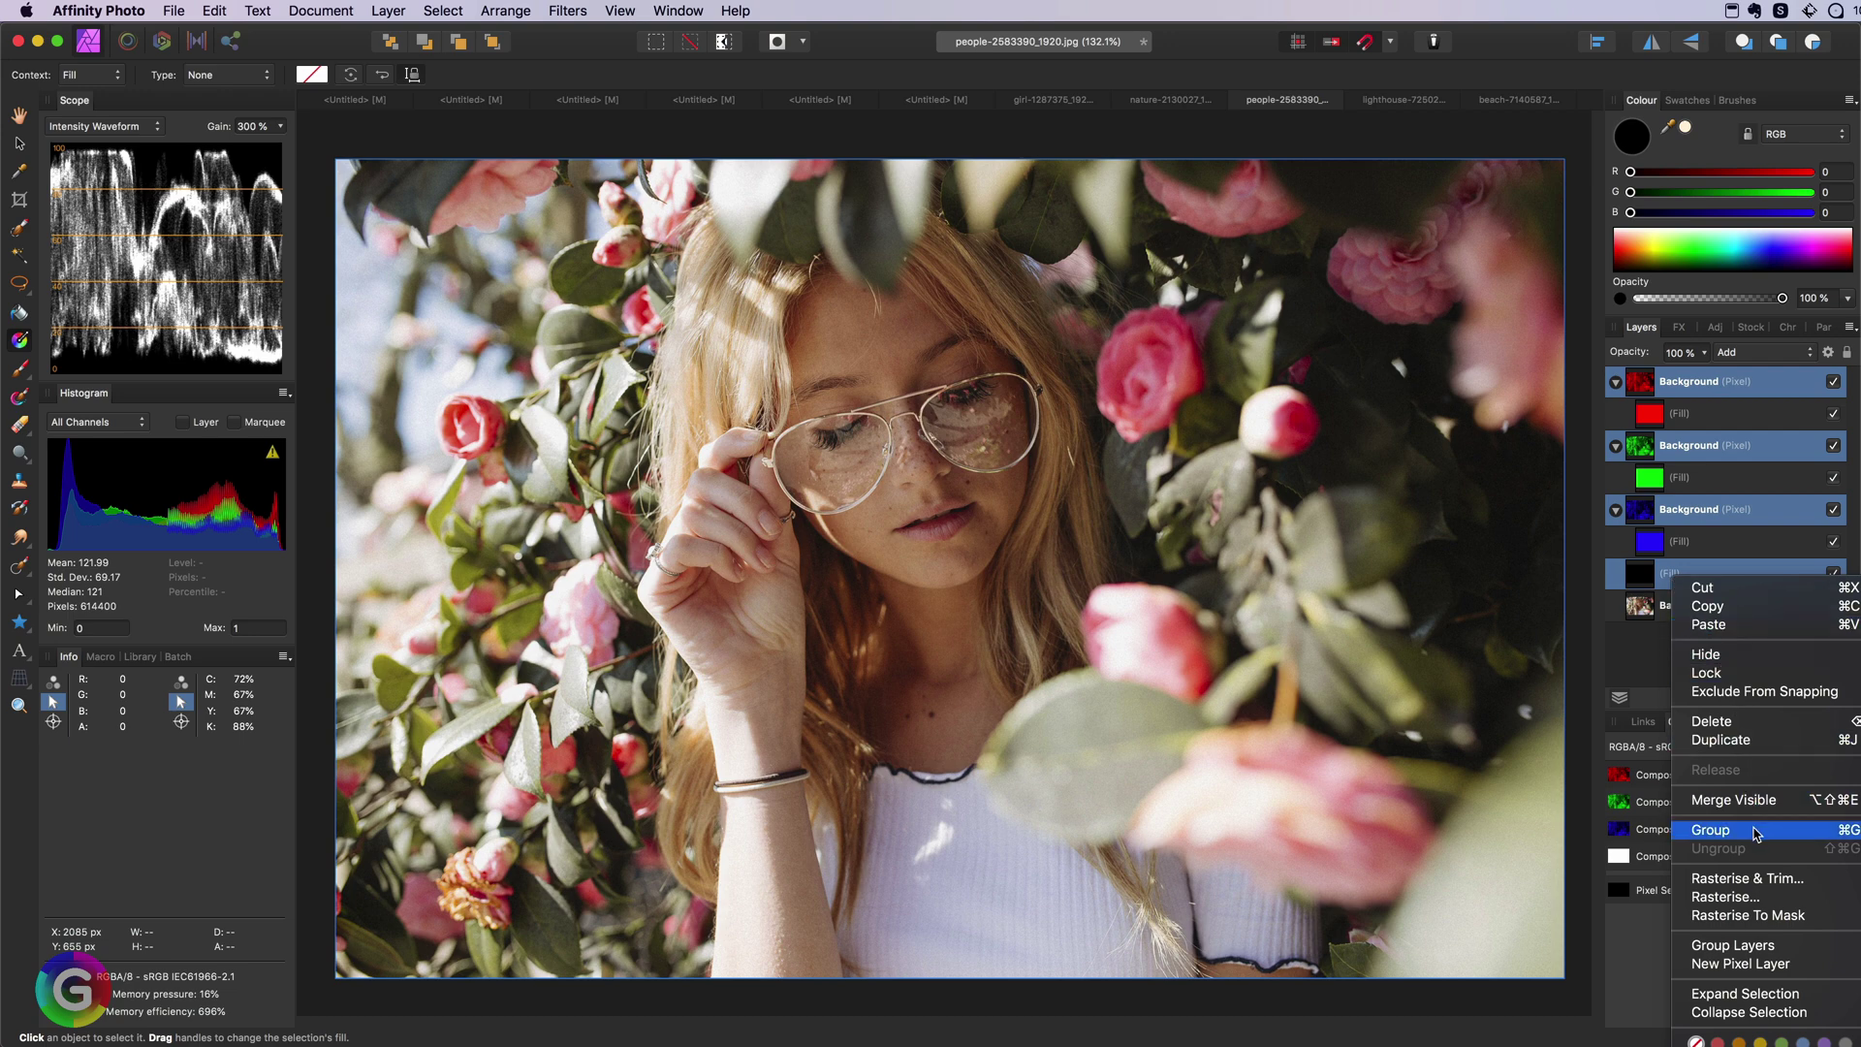
pyautogui.click(1712, 830)
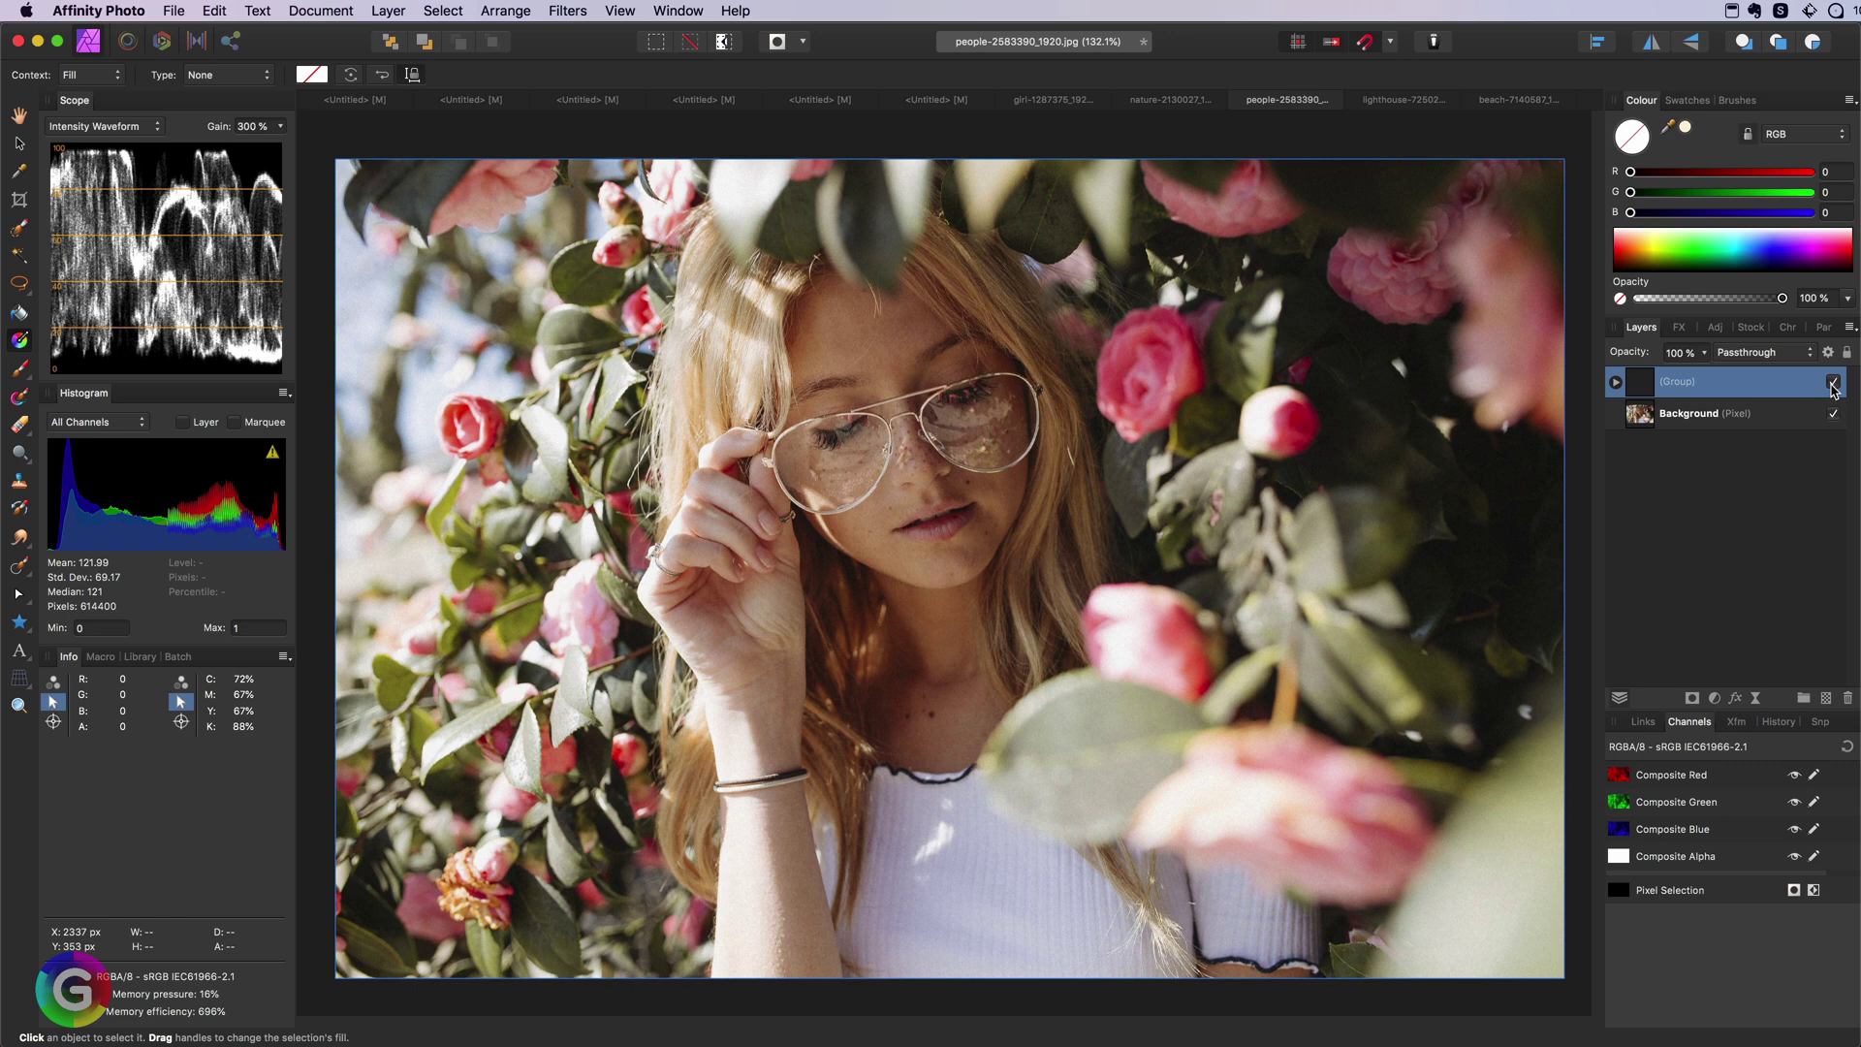
pyautogui.click(1614, 382)
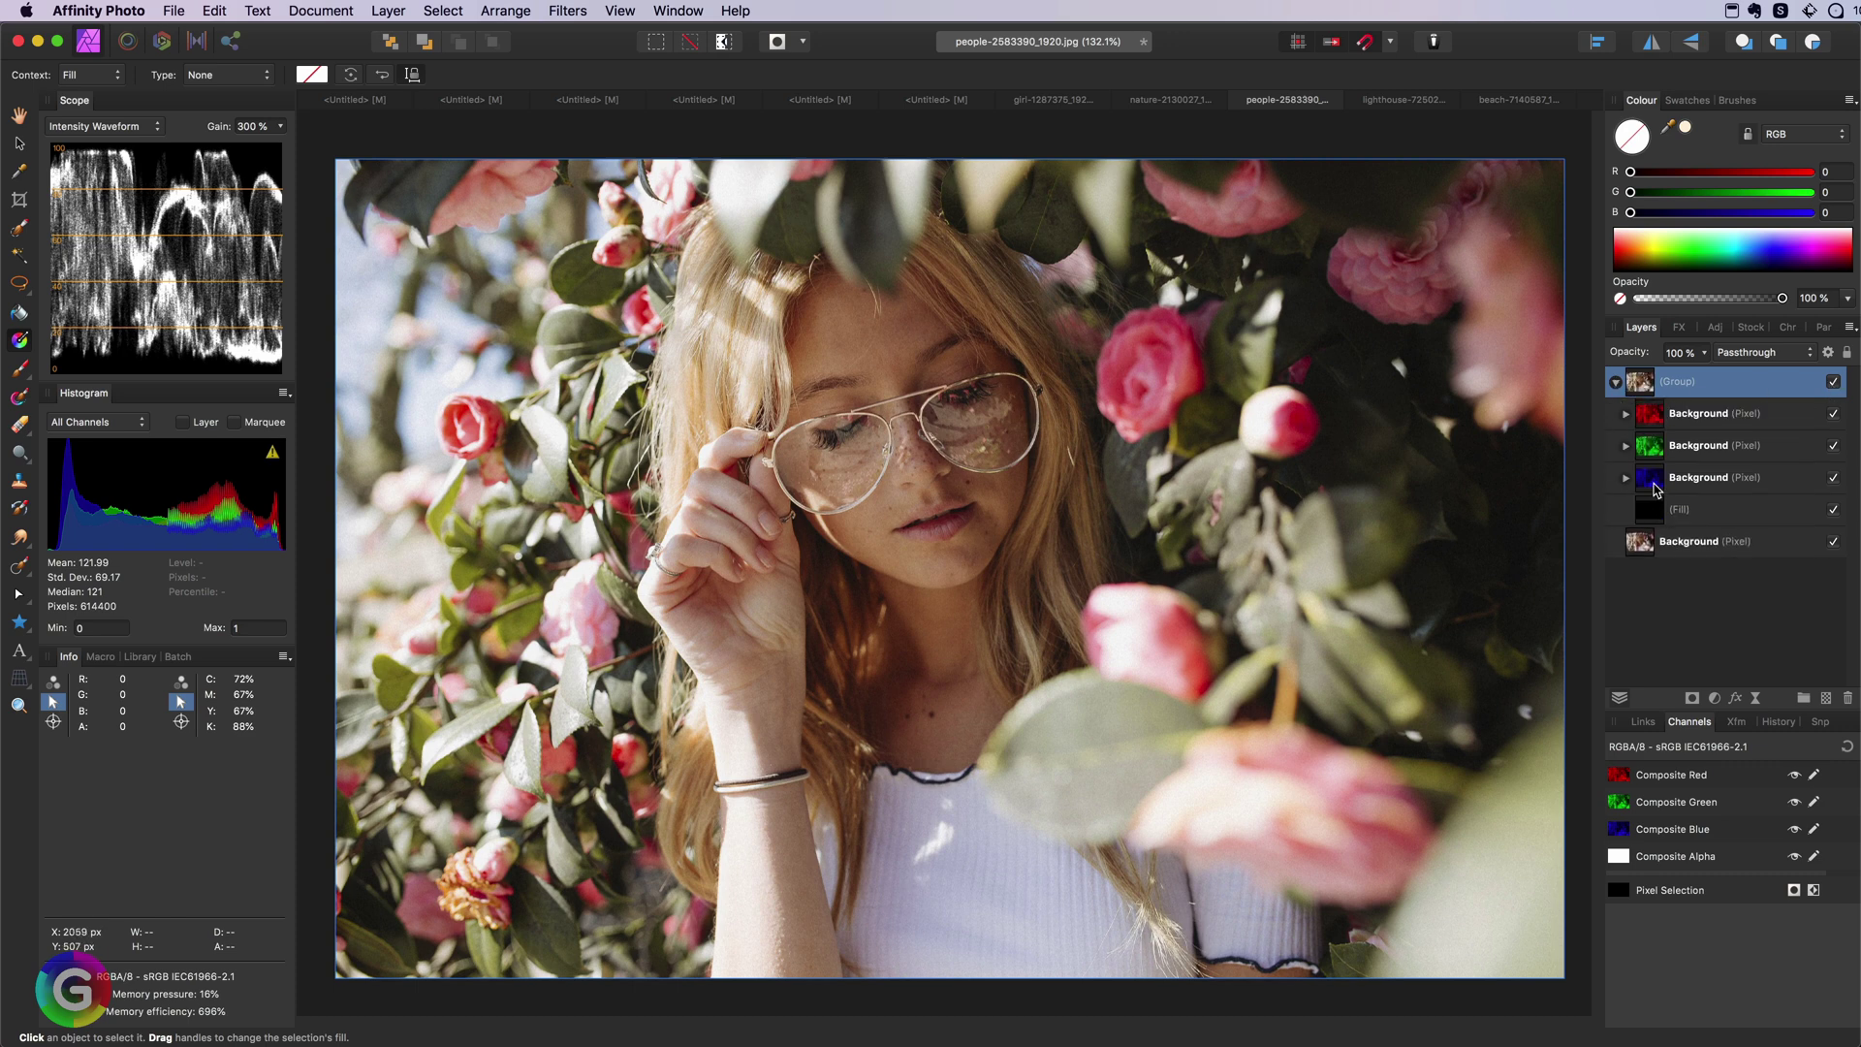
# Step: Expand the channel copies and change the base fill from black to white on a colour wheel
pyautogui.click(1625, 477)
pyautogui.click(1625, 445)
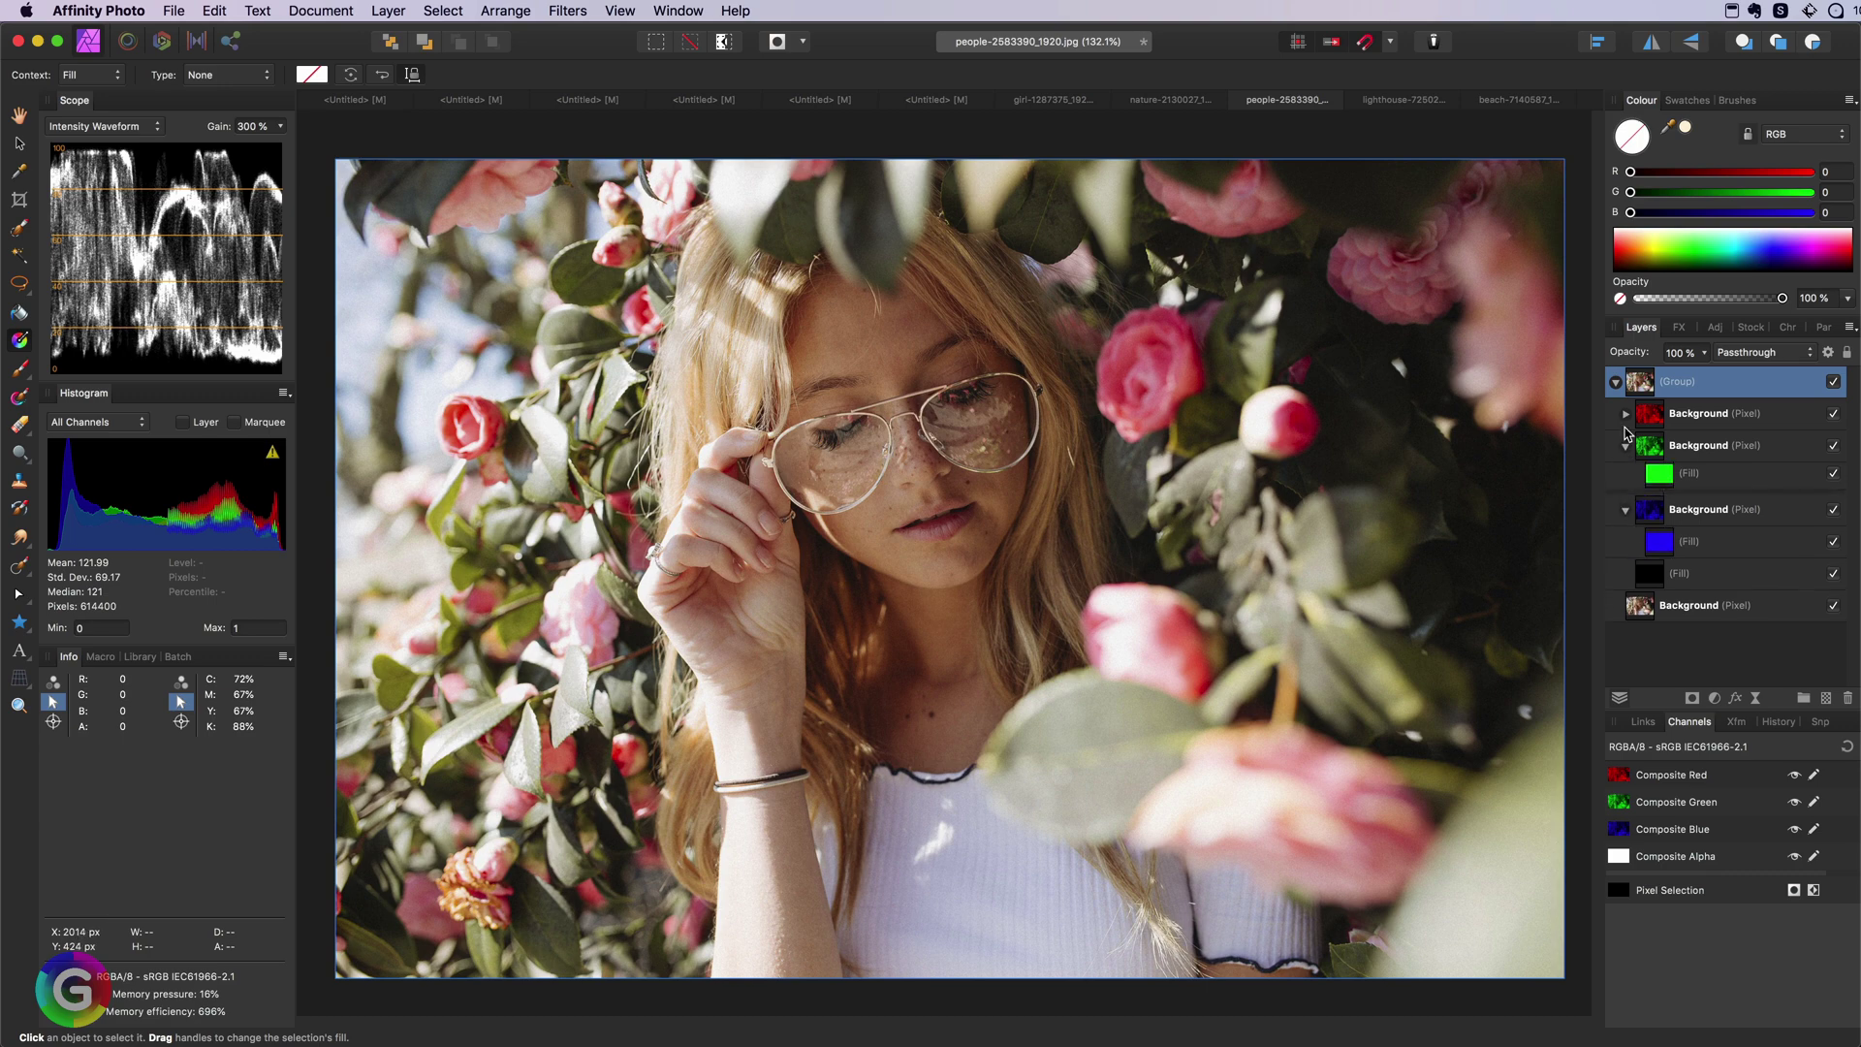
pyautogui.click(1625, 414)
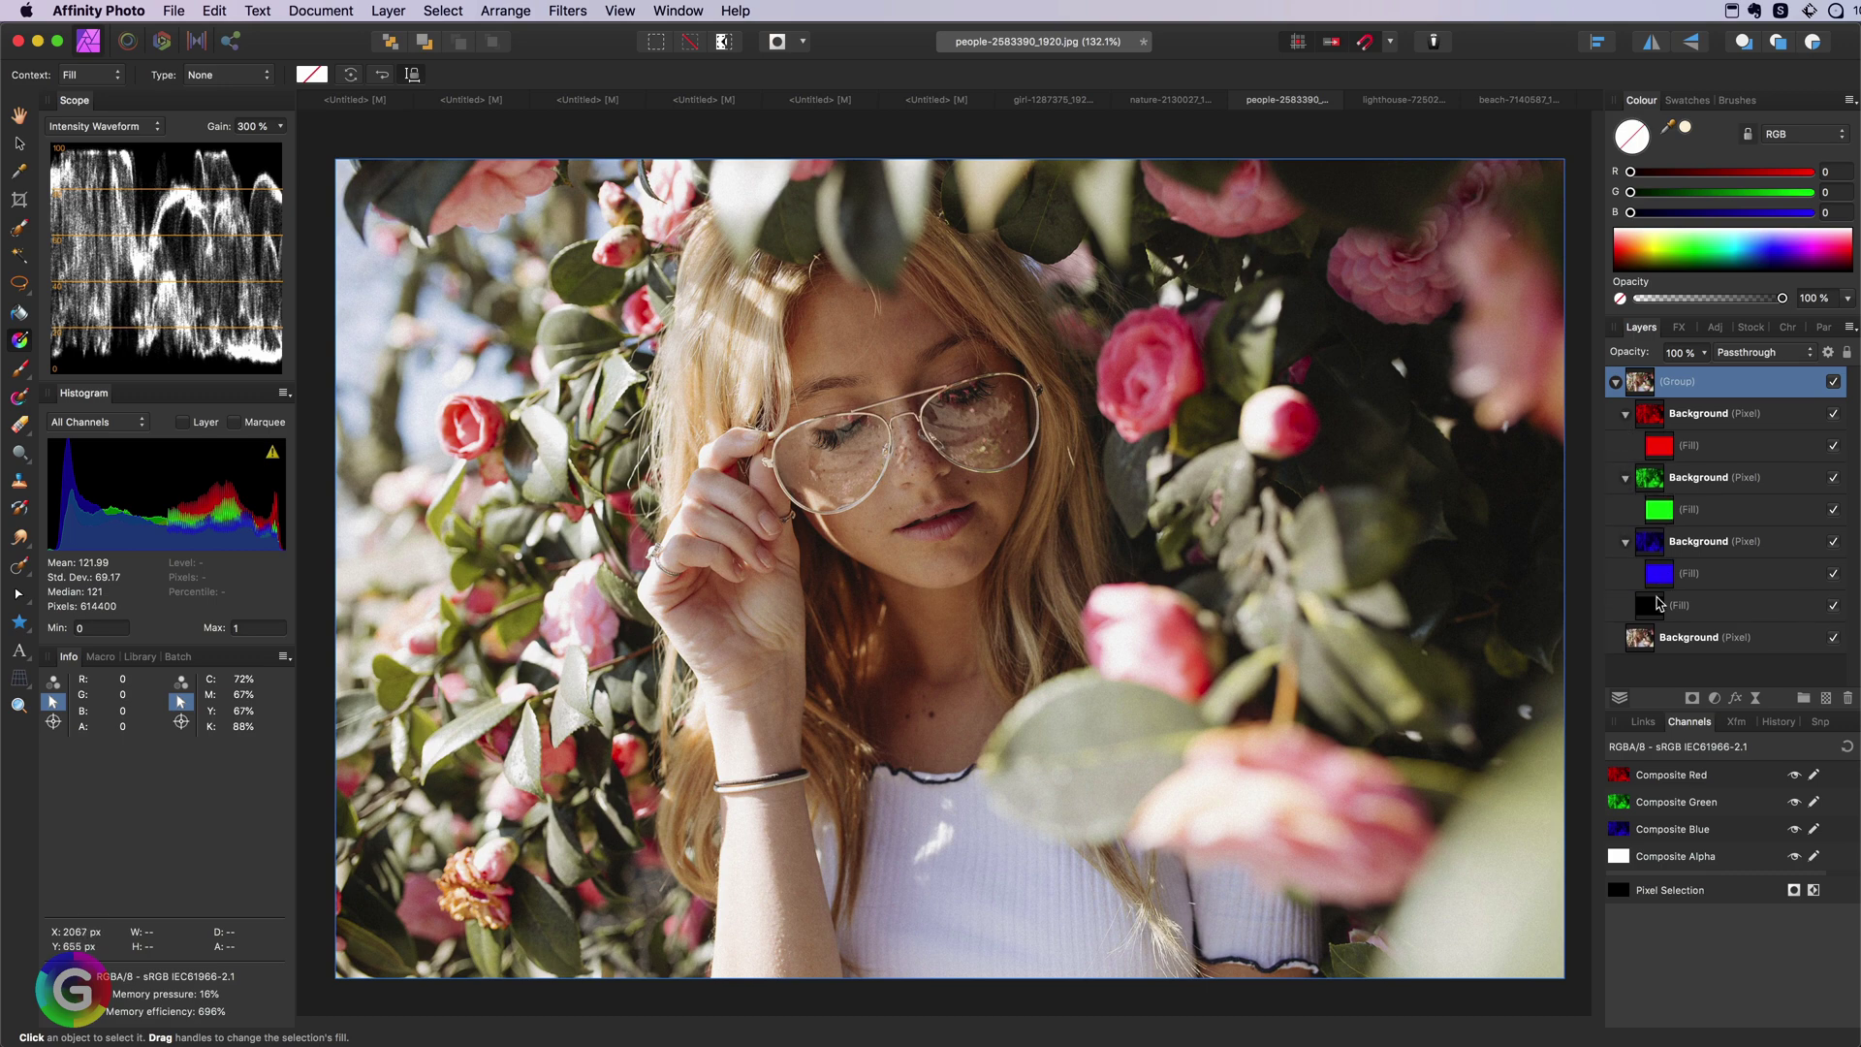
pyautogui.click(1648, 605)
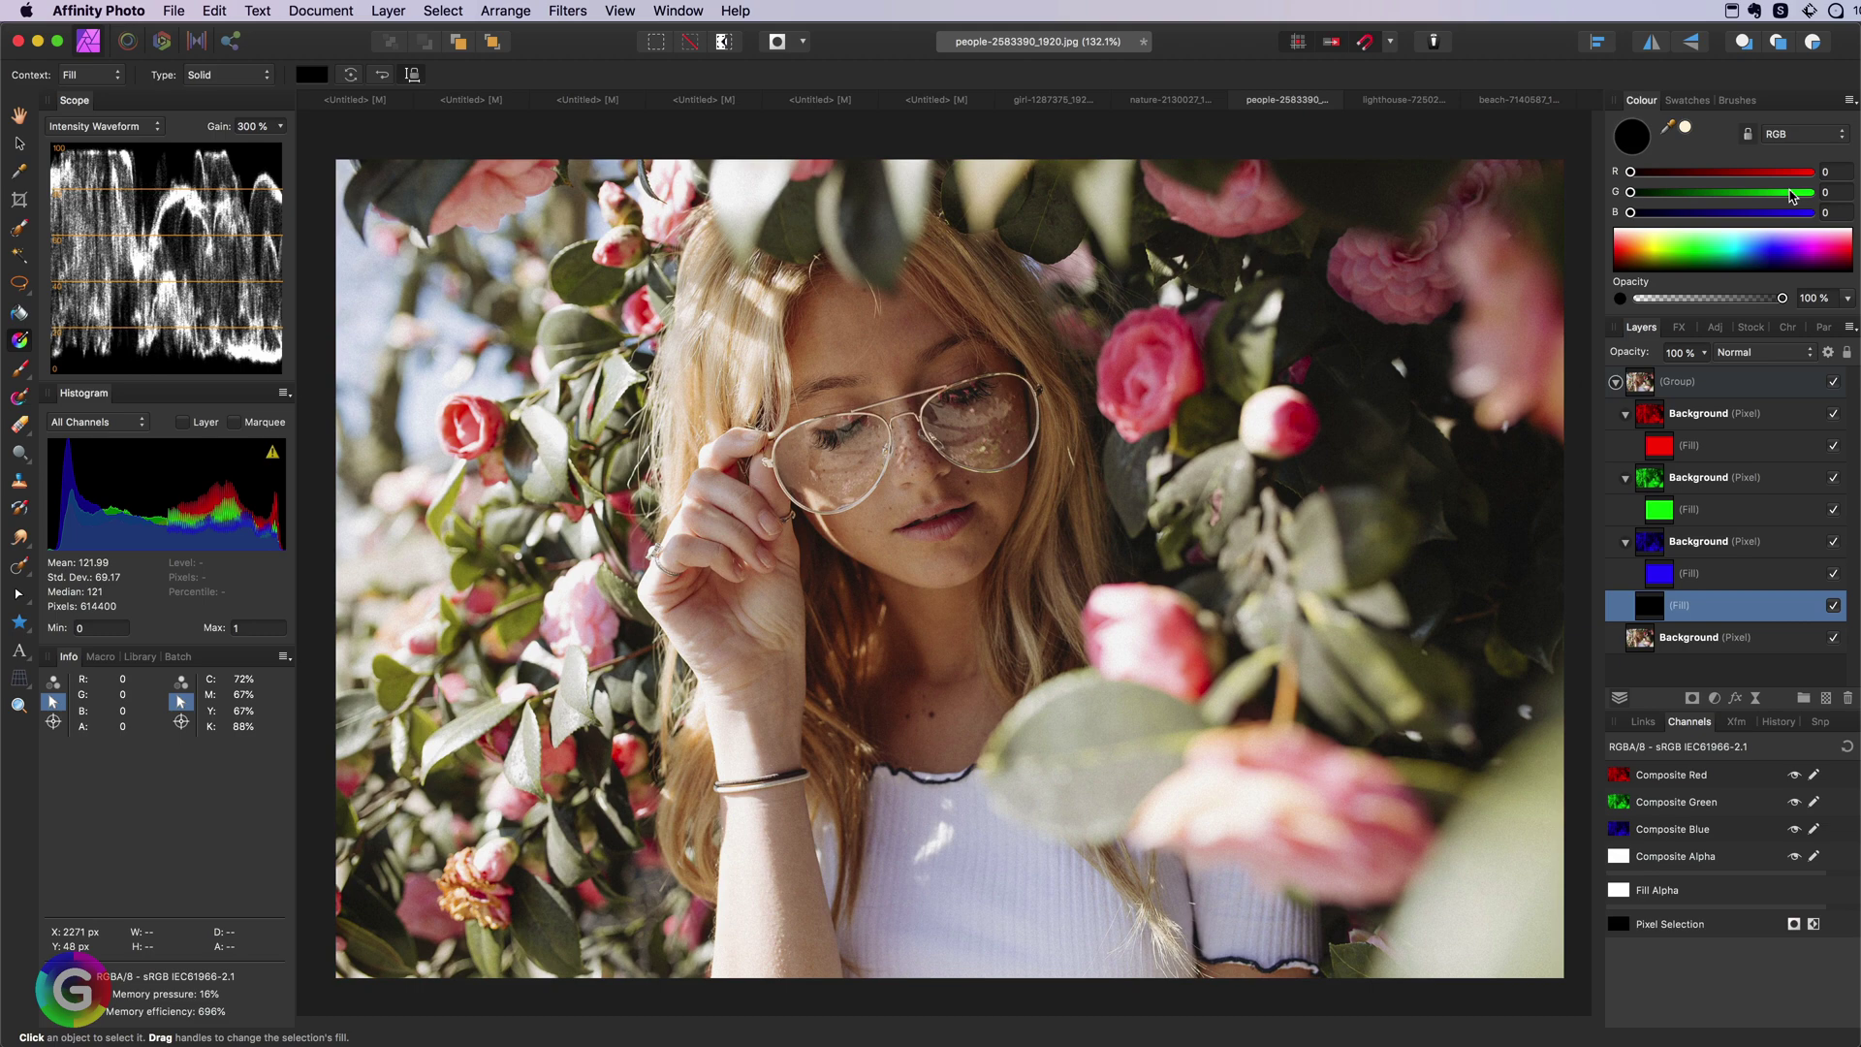
pyautogui.click(1849, 100)
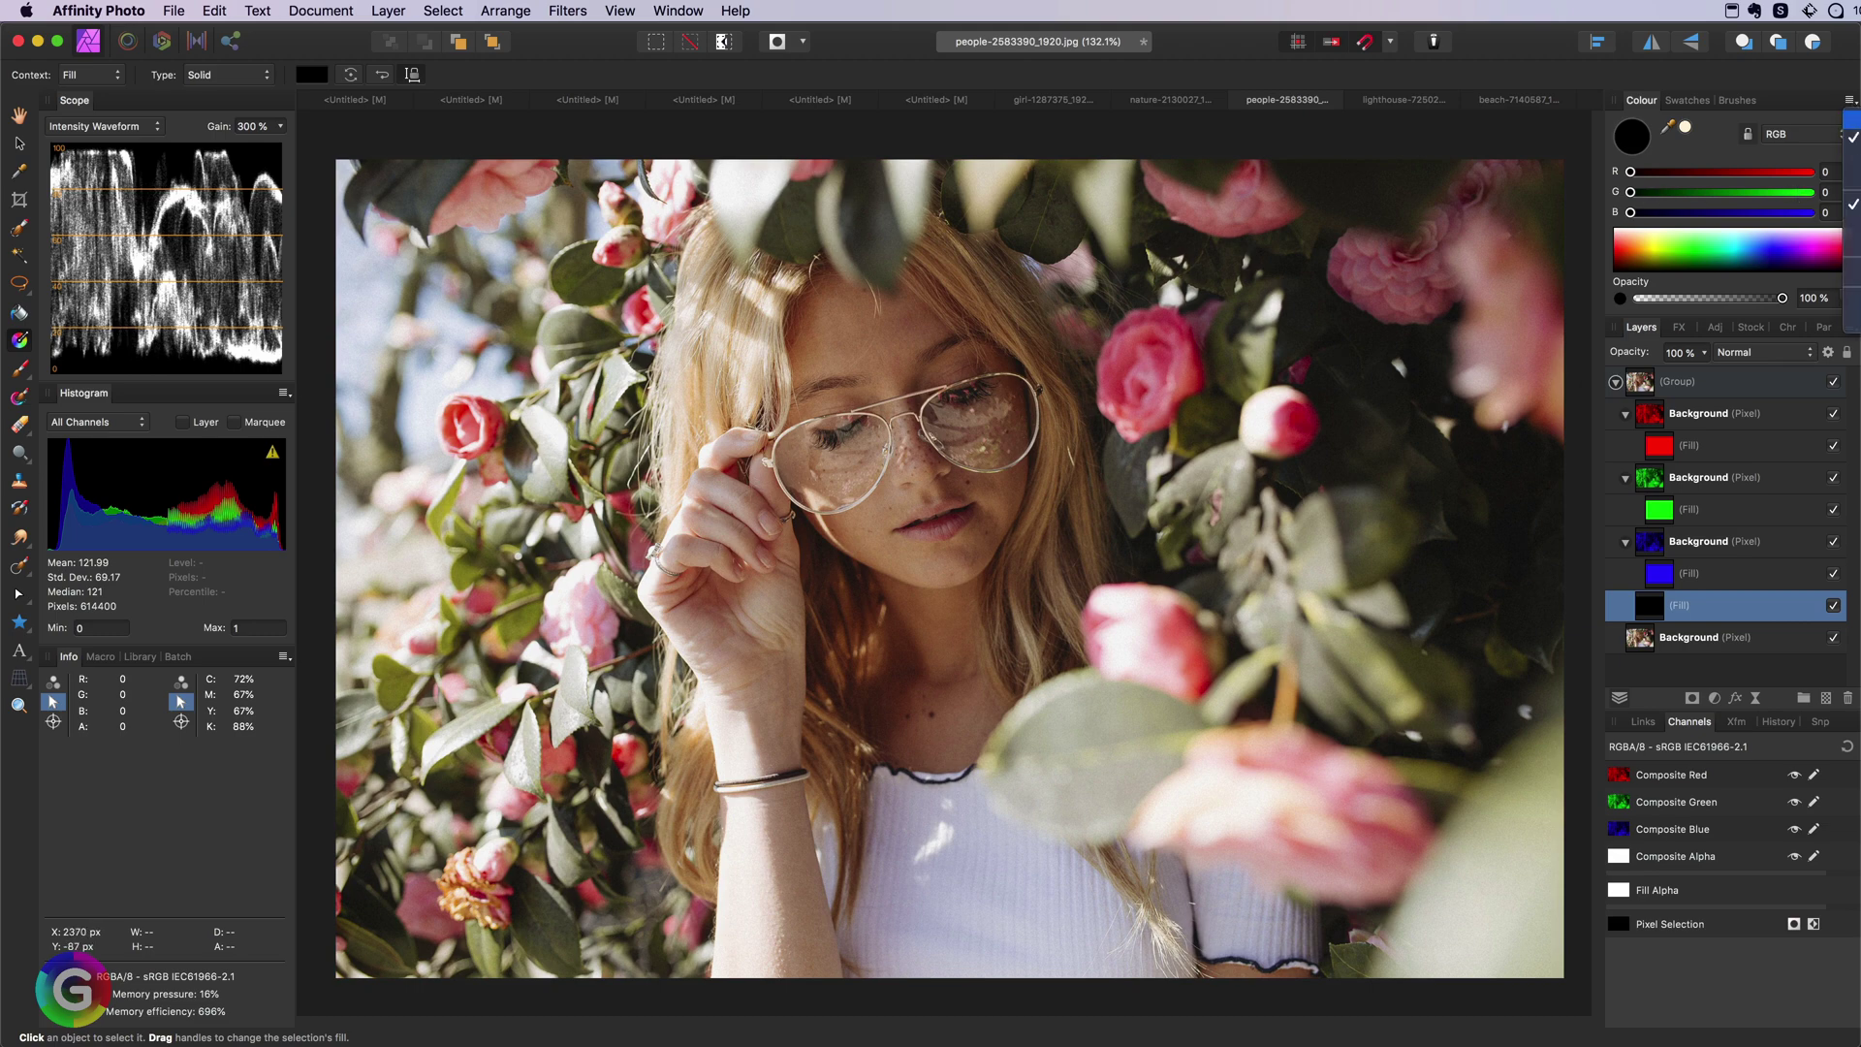
pyautogui.click(1851, 119)
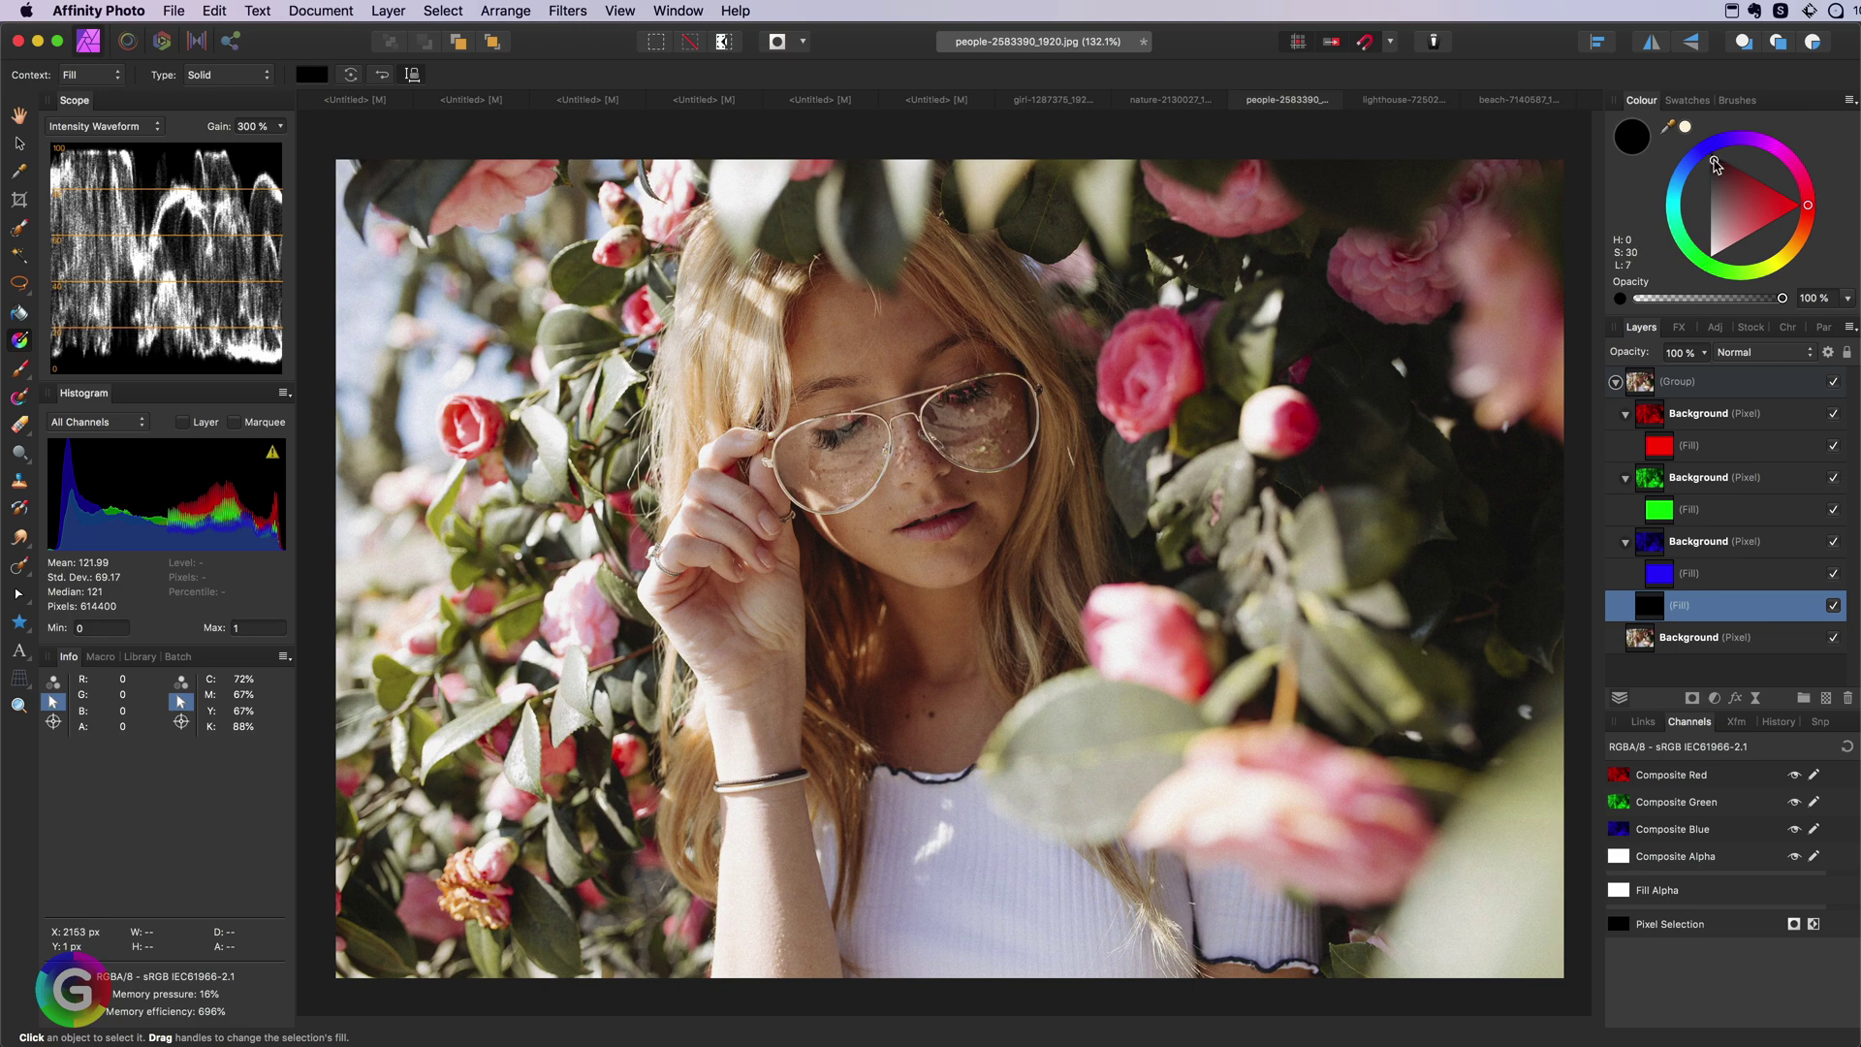
pyautogui.moveTo(1715, 165); pyautogui.dragTo(1692, 310)
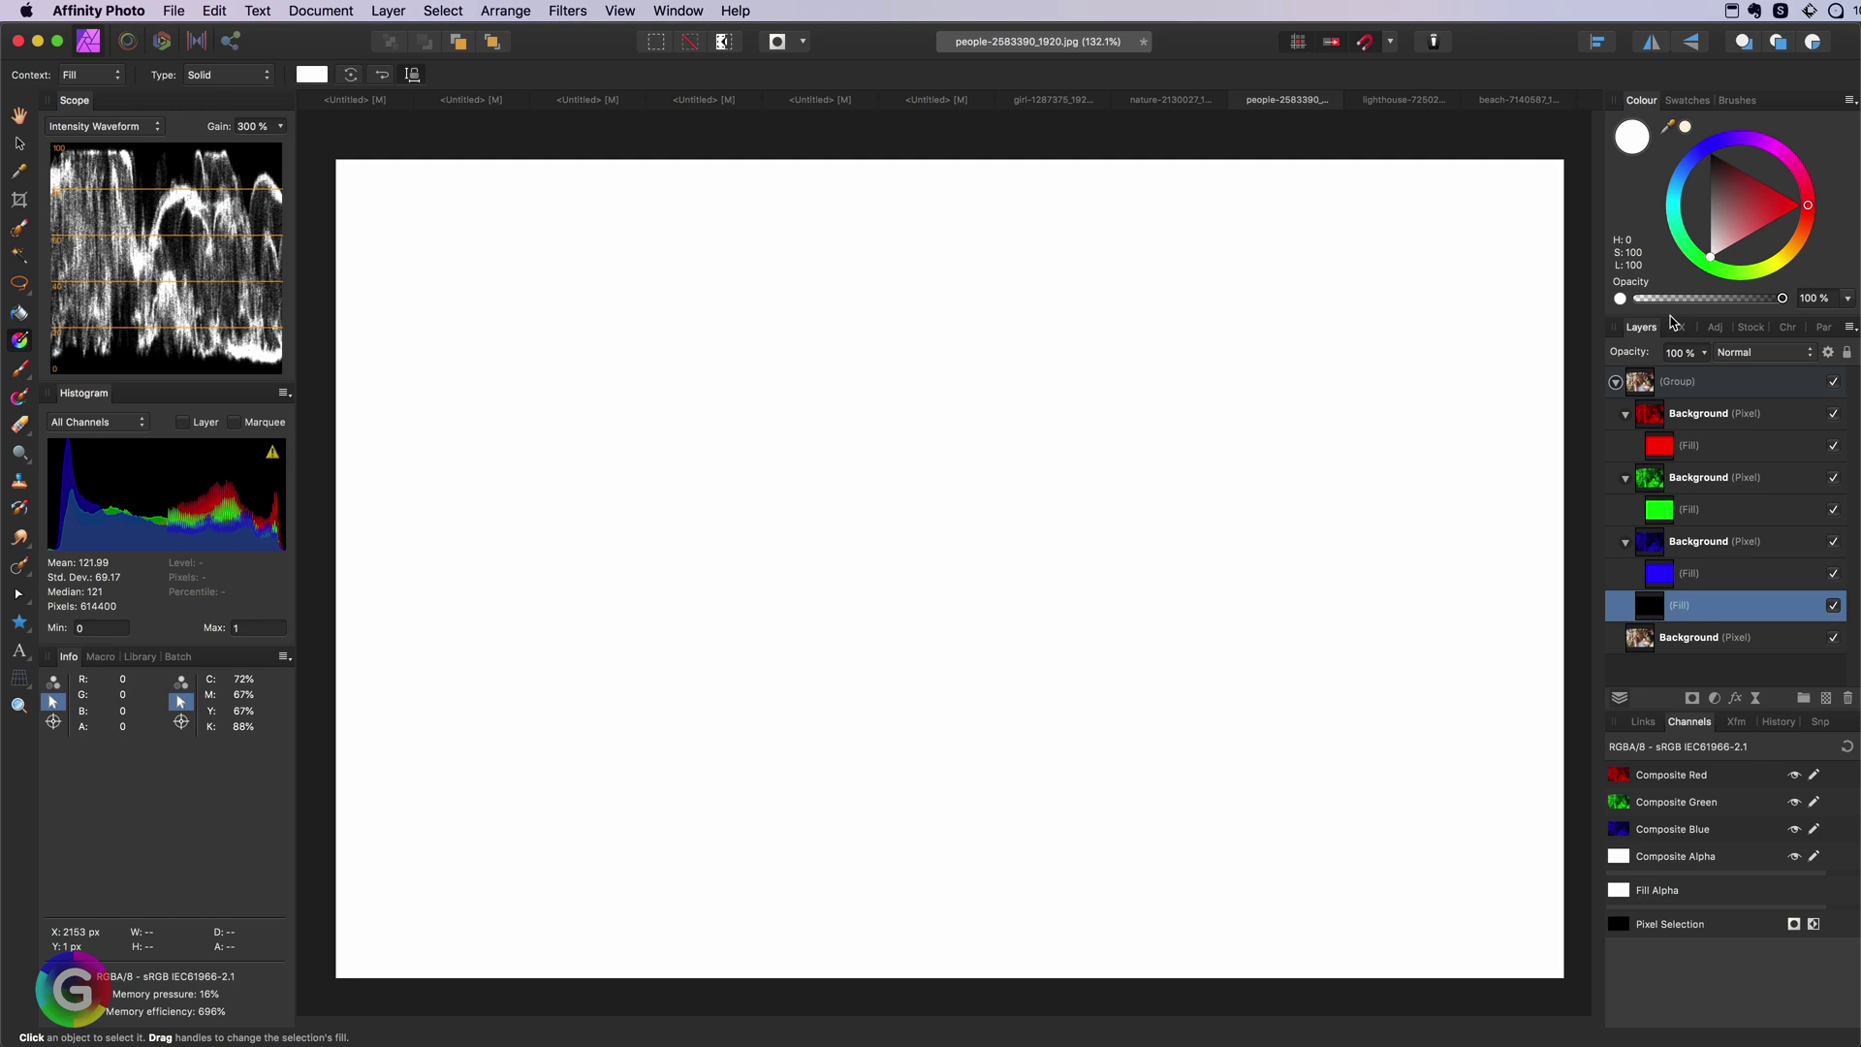
# Step: Set the red, green and blue fill layers to Screen blending
pyautogui.click(1686, 573)
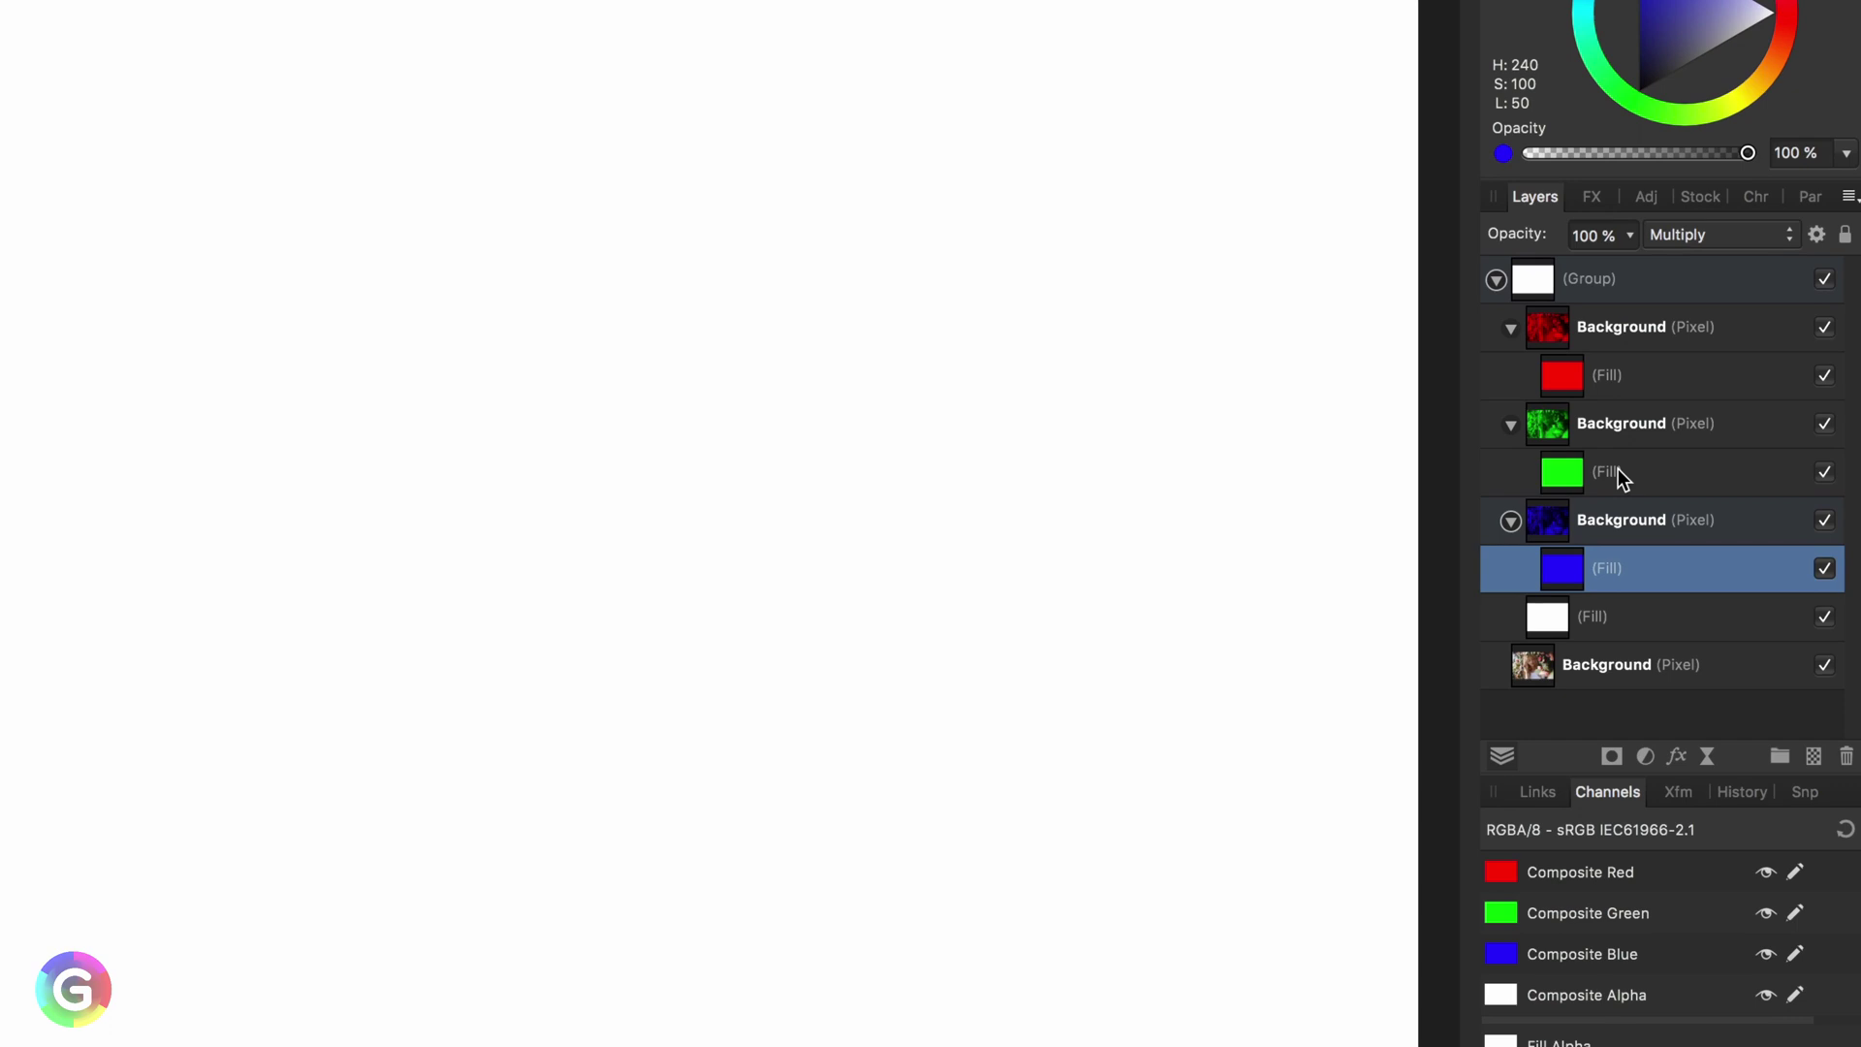
pyautogui.keyDown('super'); pyautogui.click(1696, 508); pyautogui.keyUp('super')
pyautogui.keyDown('super'); pyautogui.click(1648, 377); pyautogui.keyUp('super')
pyautogui.click(1684, 238)
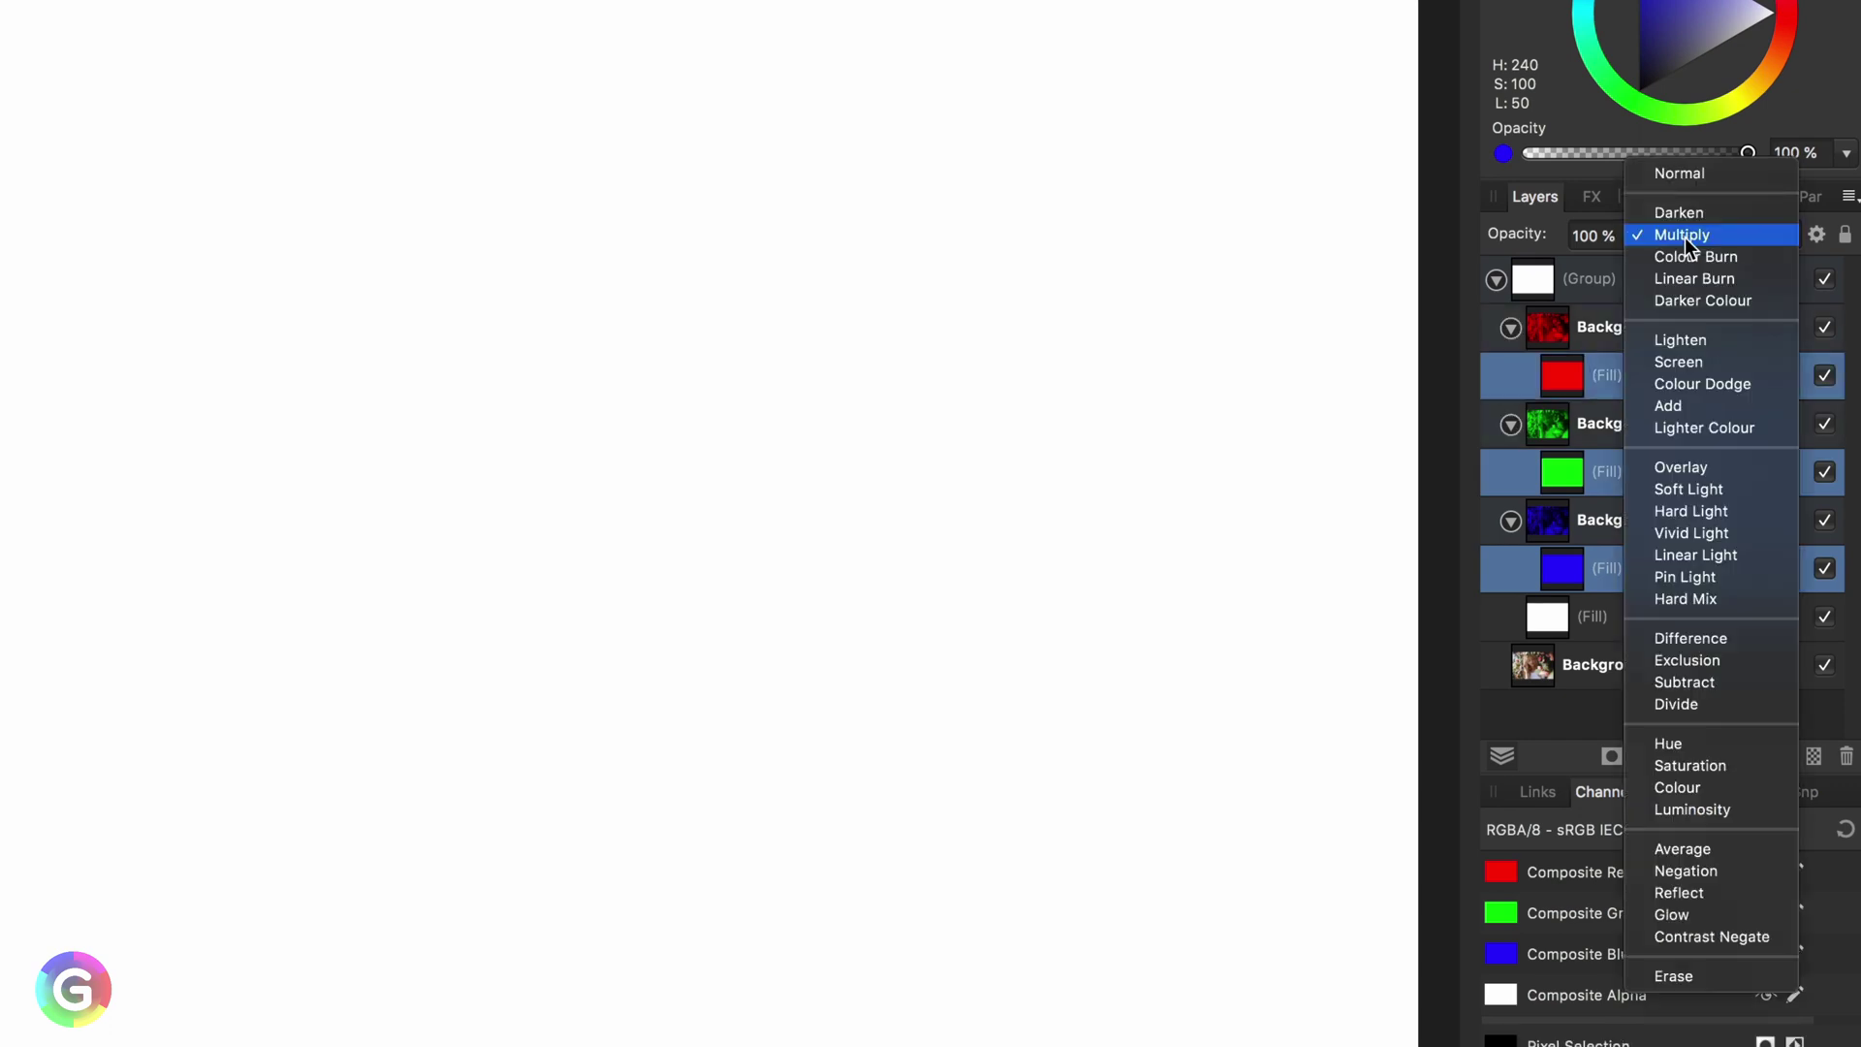
pyautogui.click(1688, 363)
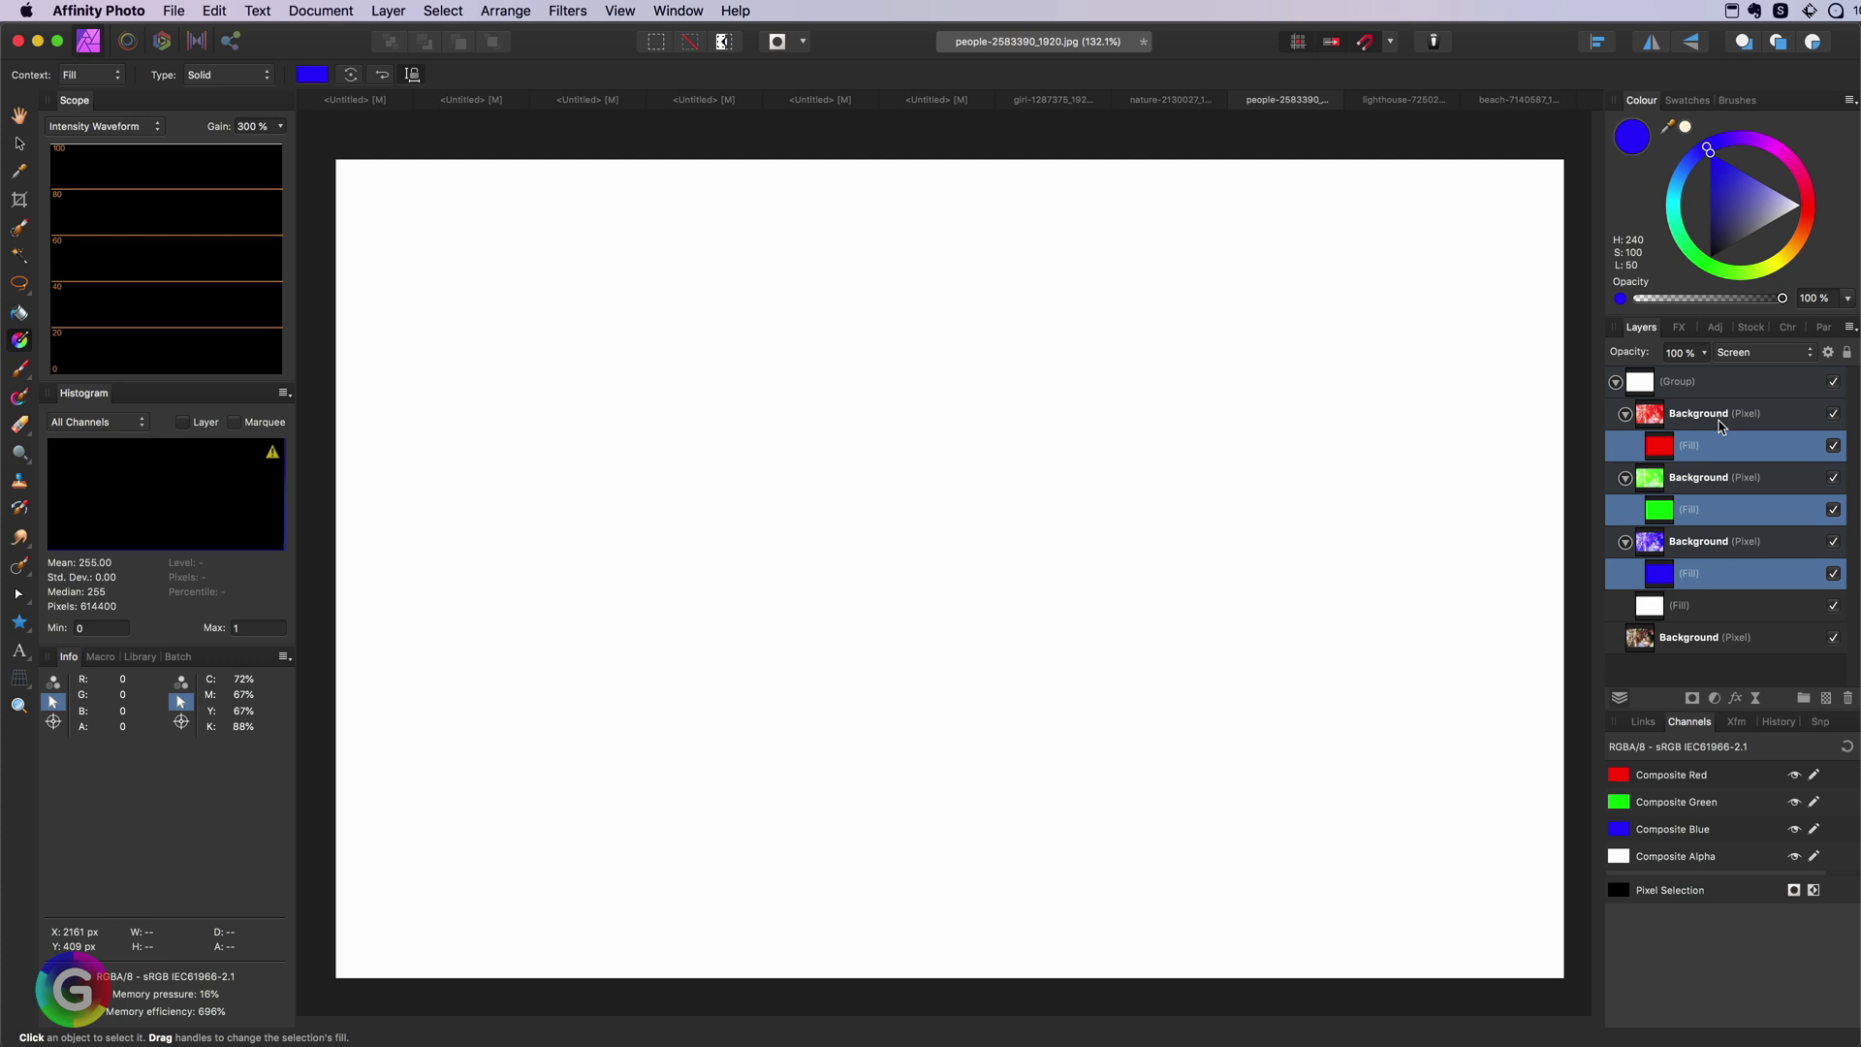
# Step: Select the red, green and blue photo copies together for blend mode changes
pyautogui.click(1720, 418)
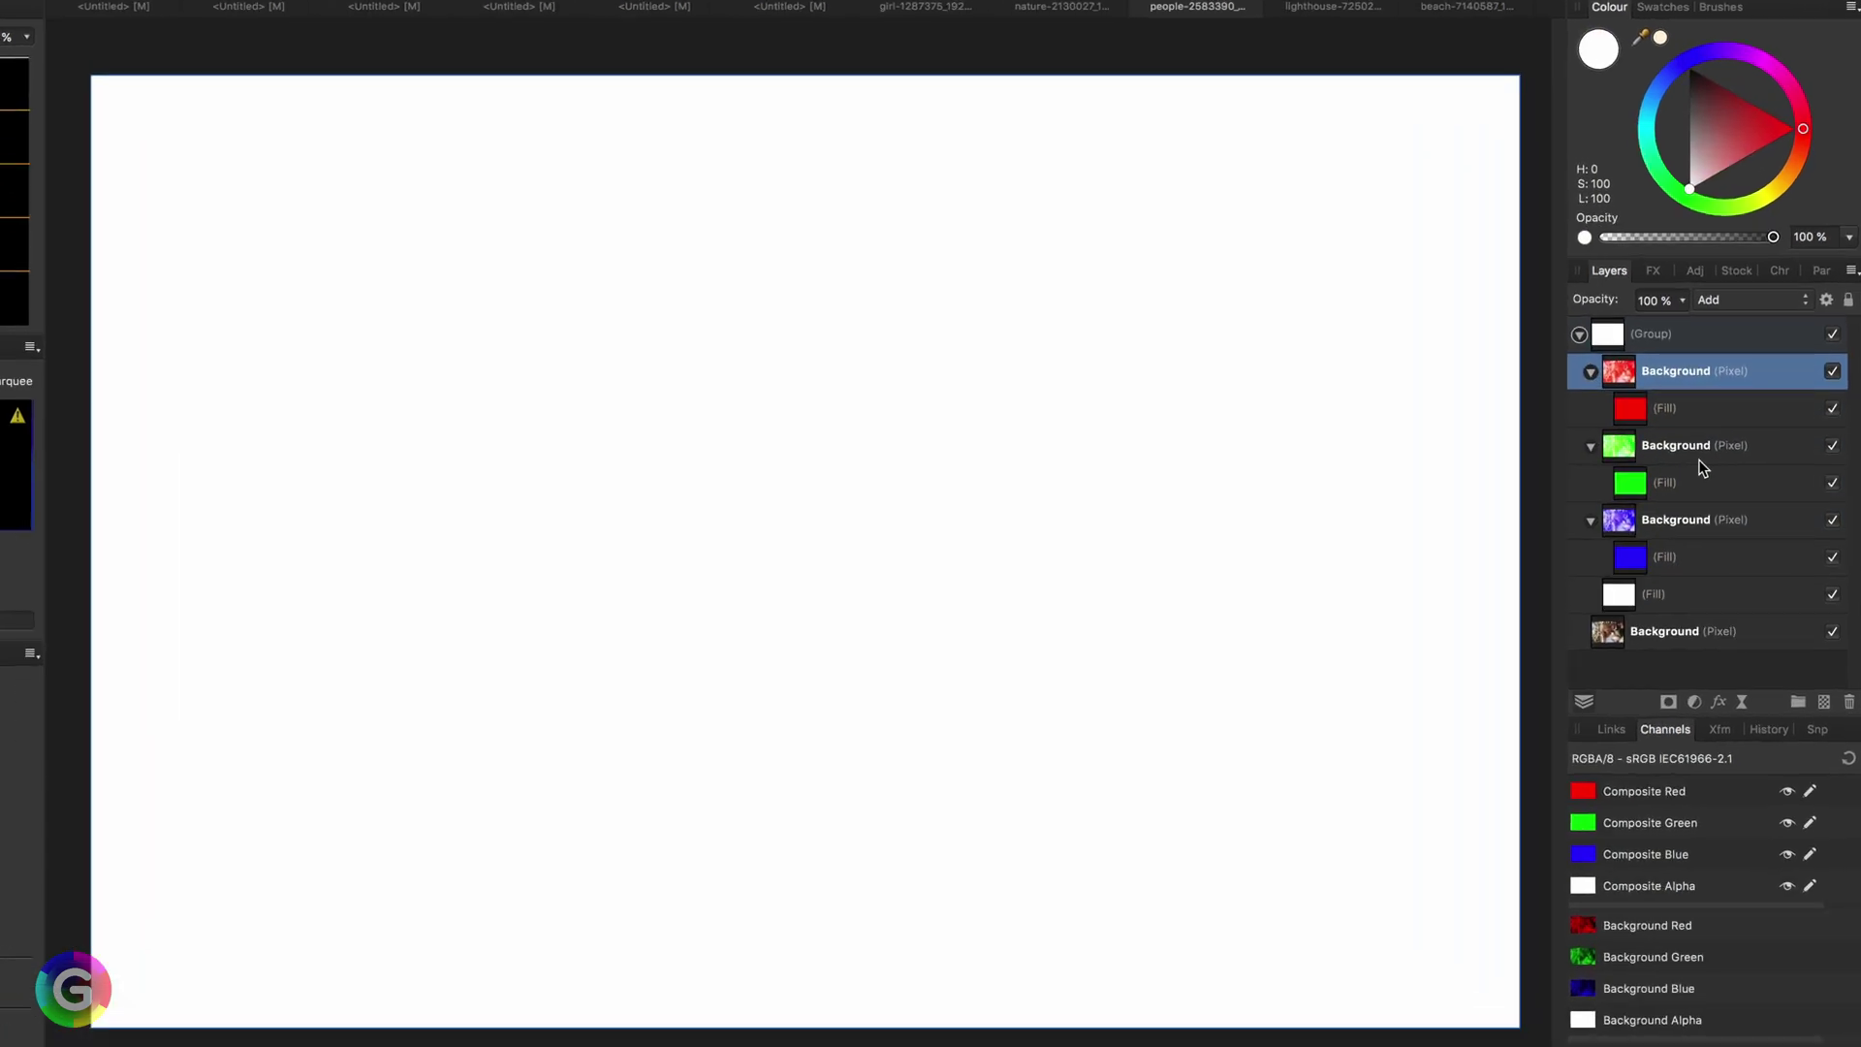
pyautogui.keyDown('super'); pyautogui.click(1715, 480); pyautogui.keyUp('super')
pyautogui.keyDown('super'); pyautogui.click(1663, 502); pyautogui.keyUp('super')
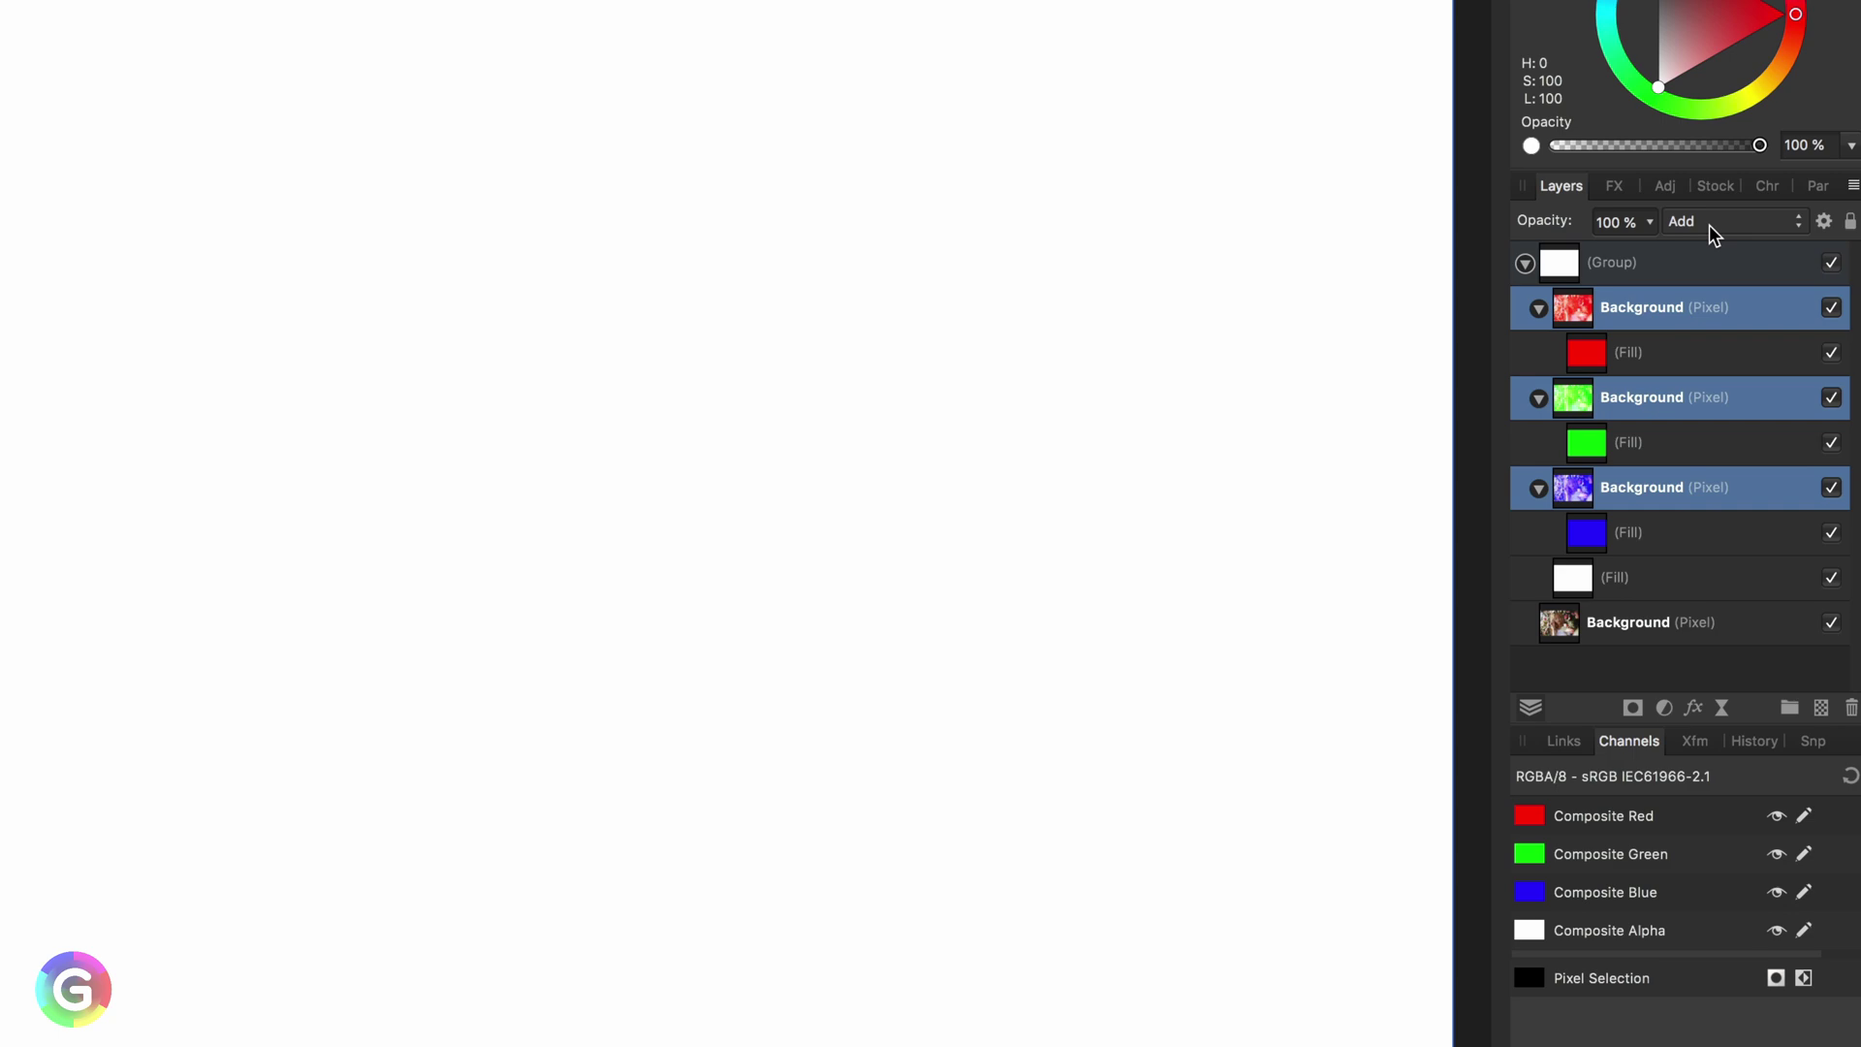
pyautogui.click(1708, 227)
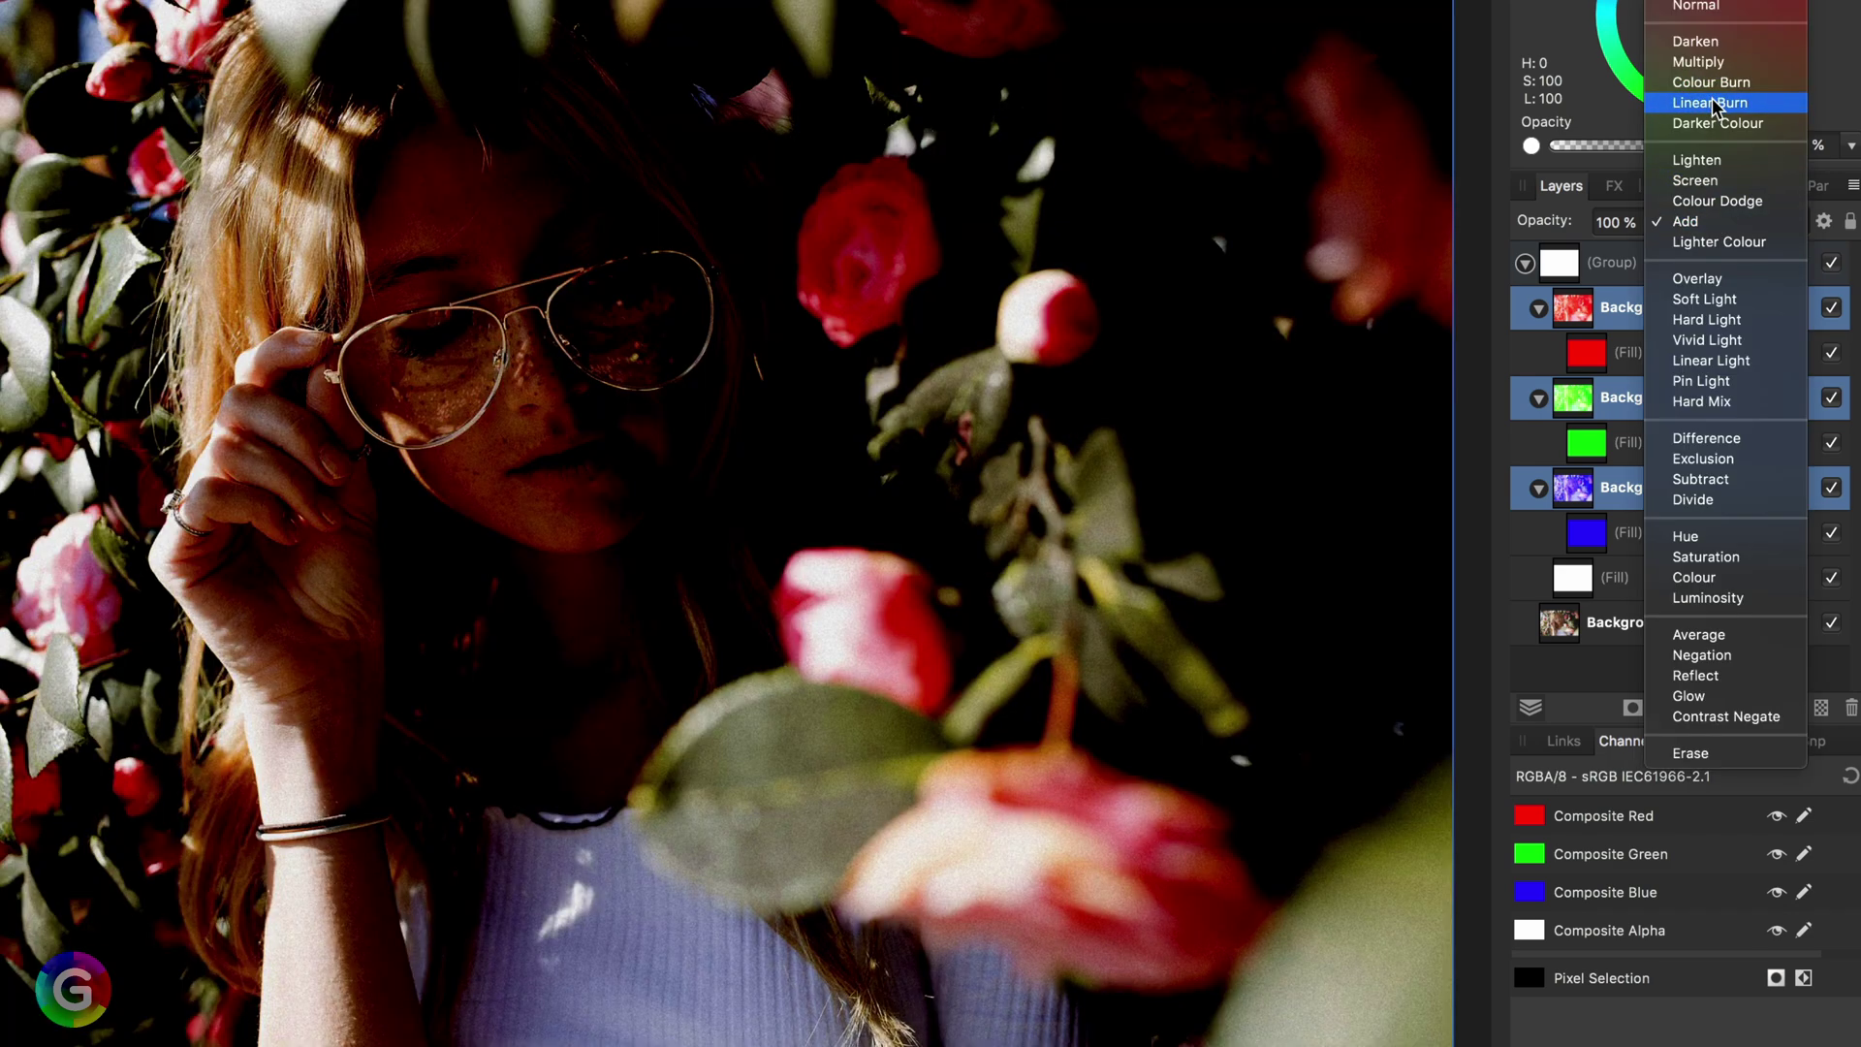
# Step: Set the three channel layers to Linear Burn at 50% opacity
pyautogui.click(1714, 103)
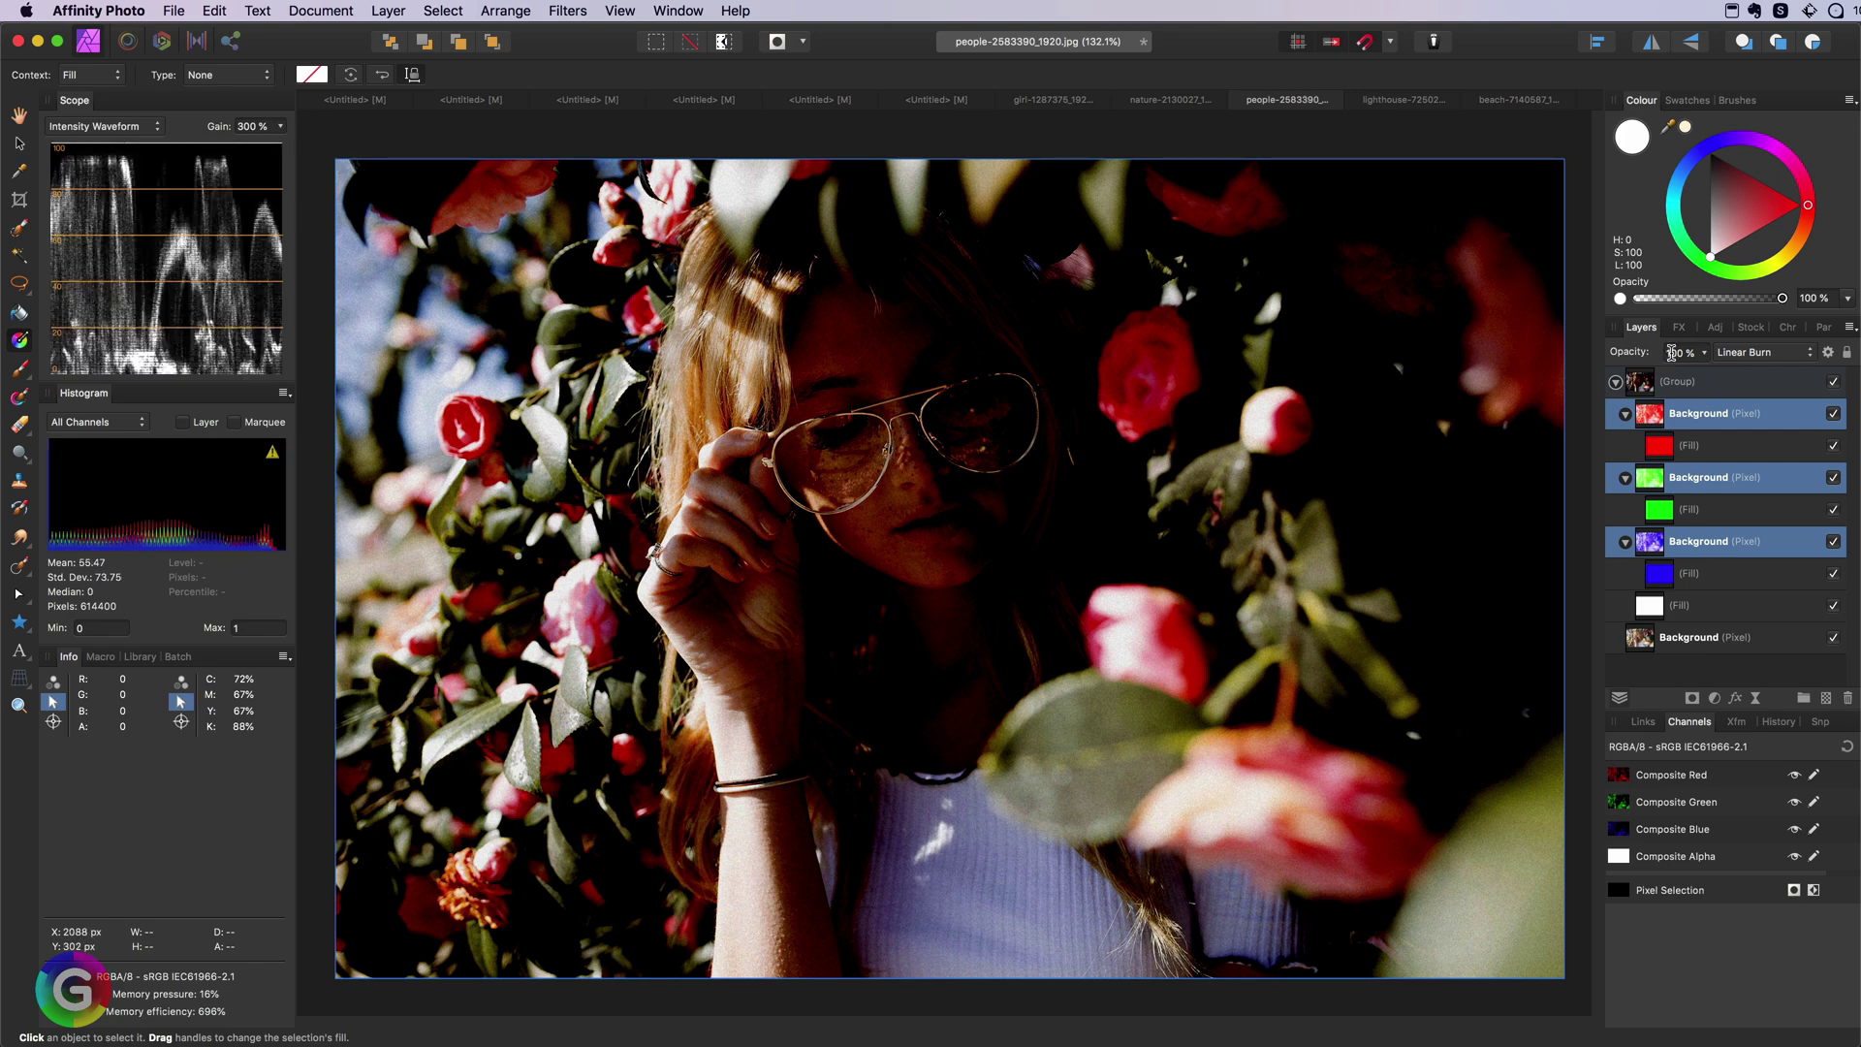
pyautogui.click(1671, 353)
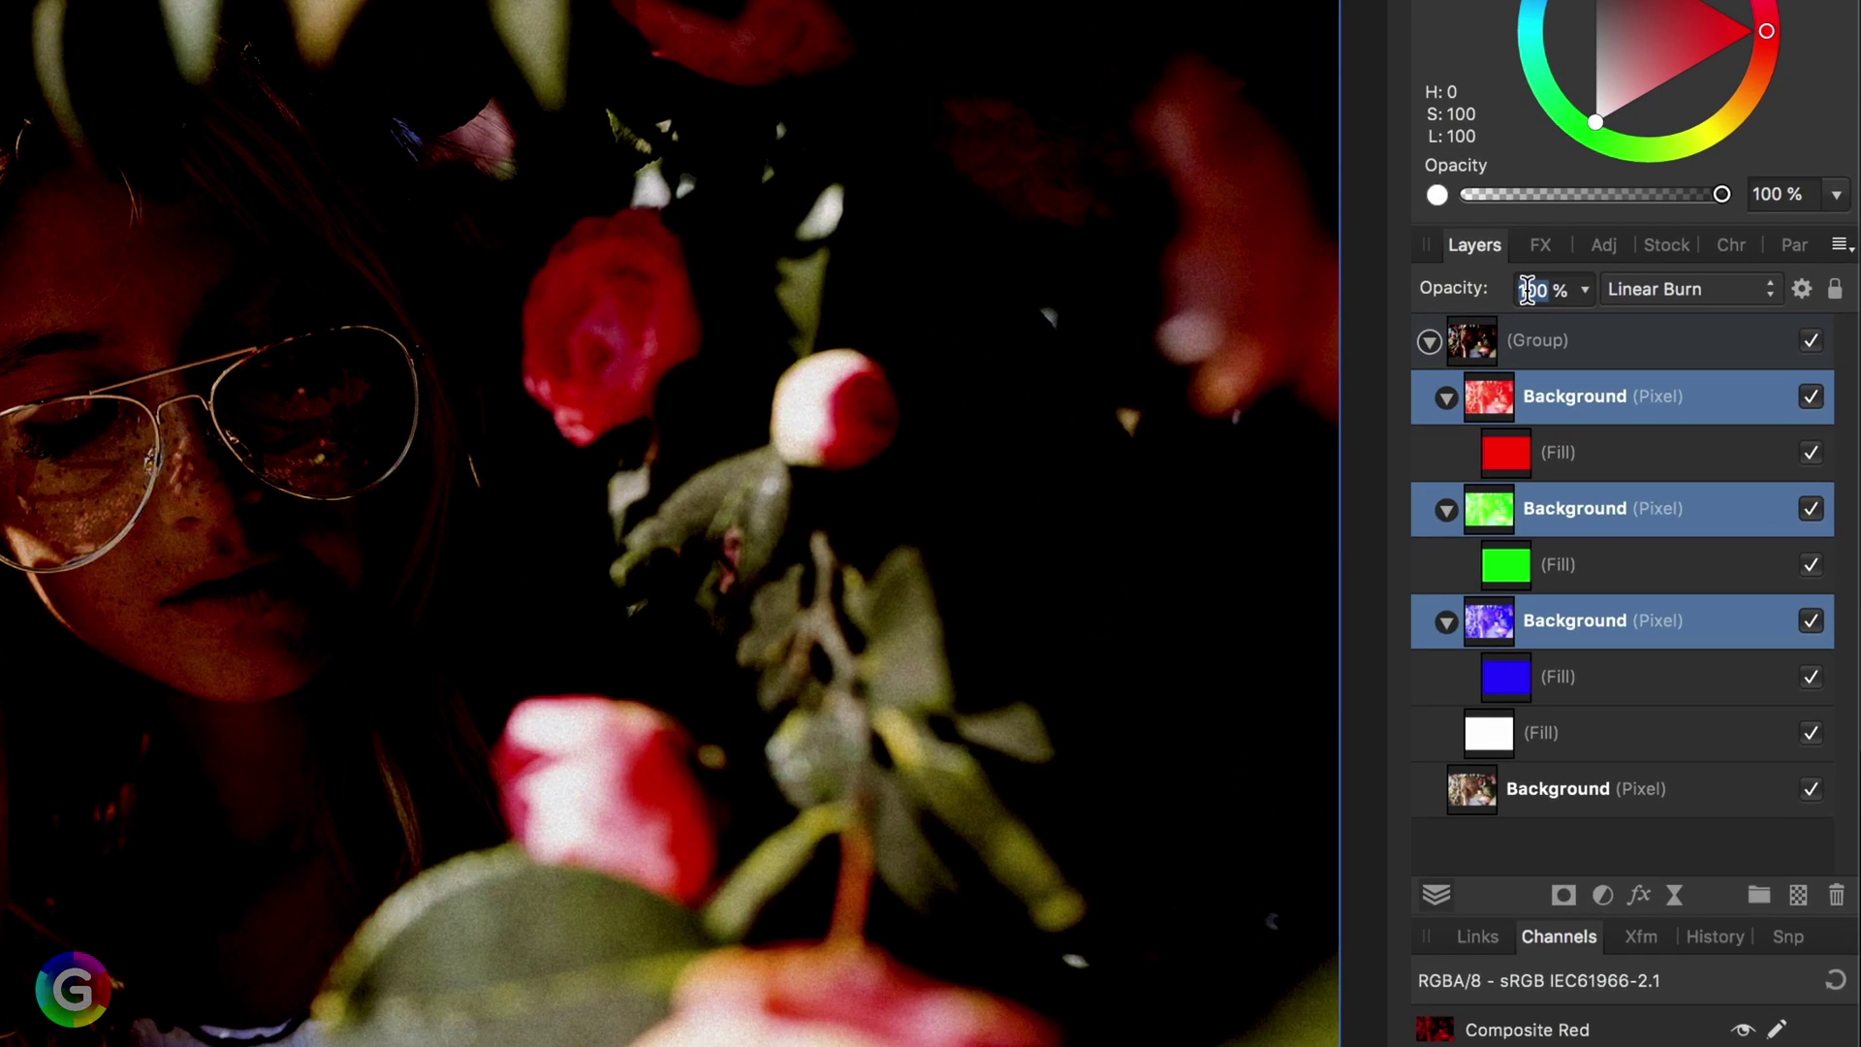
pyautogui.write('50')
pyautogui.press('Return')
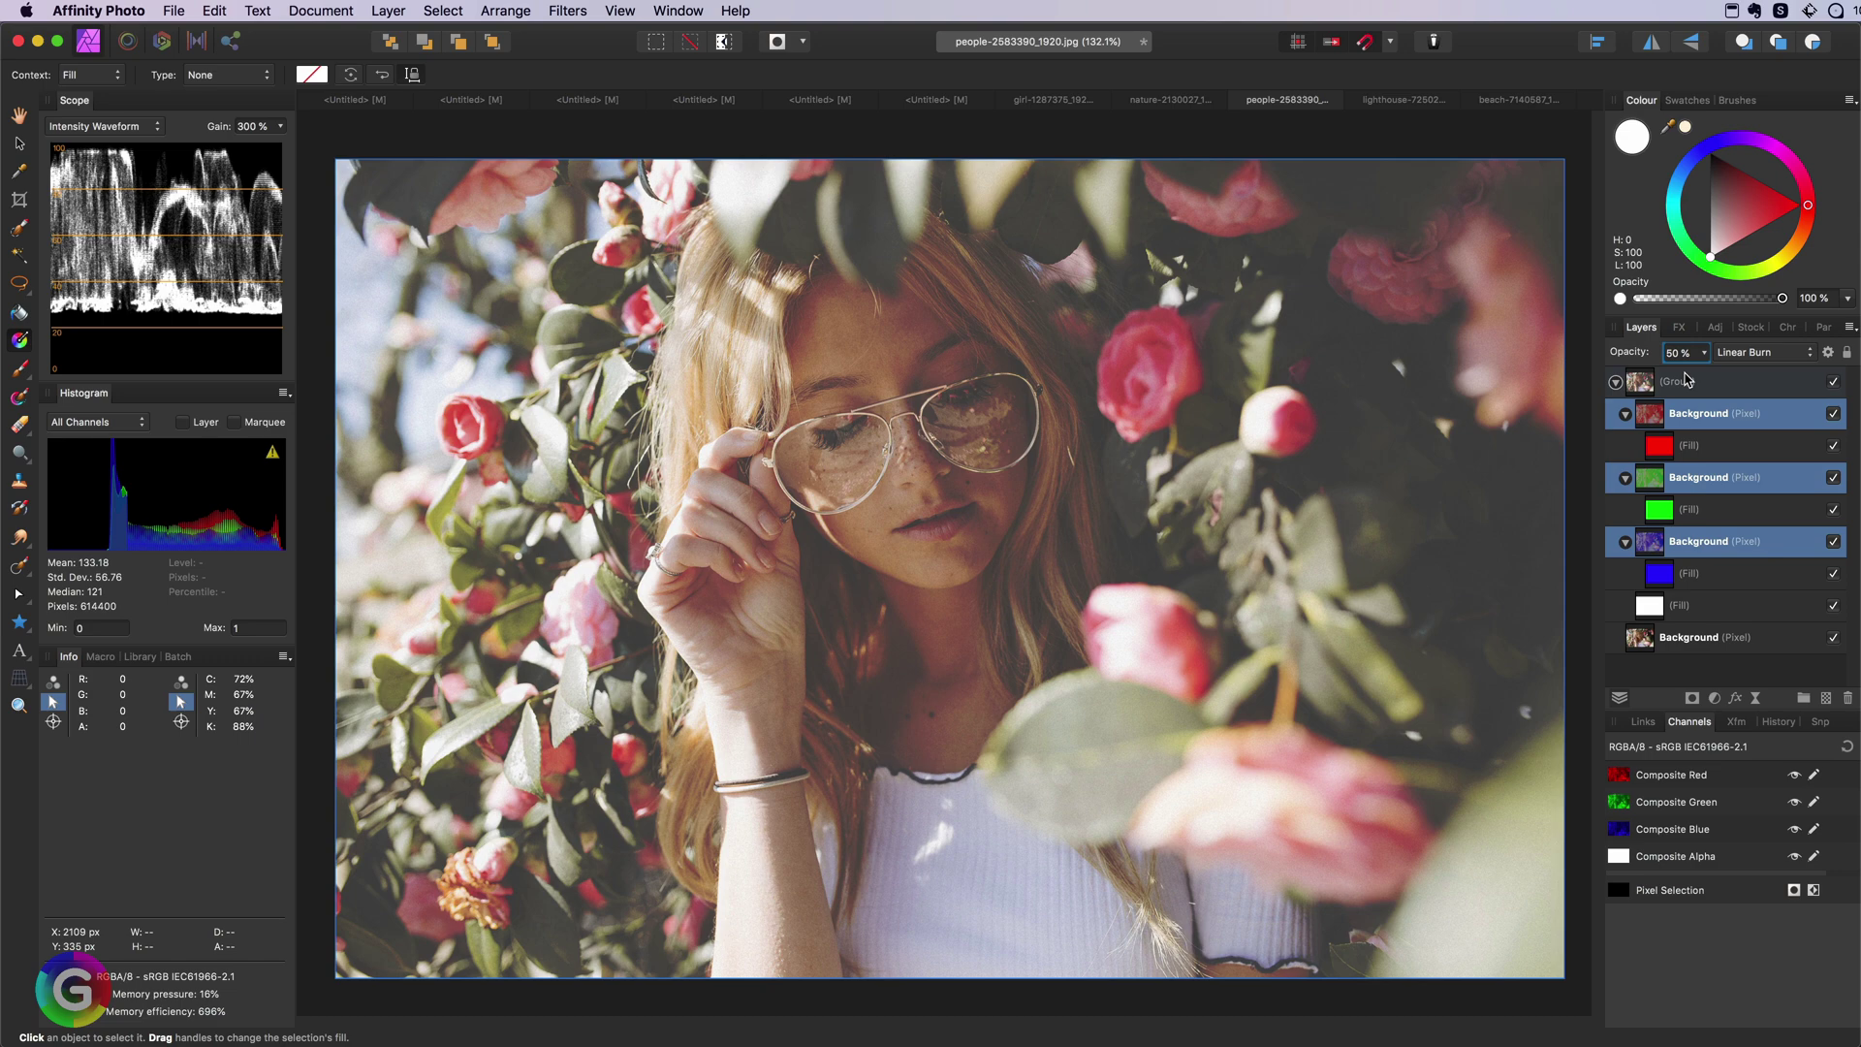
# Step: Blend the whole group in Soft Light and toggle its visibility to compare
pyautogui.click(1686, 380)
pyautogui.click(1766, 352)
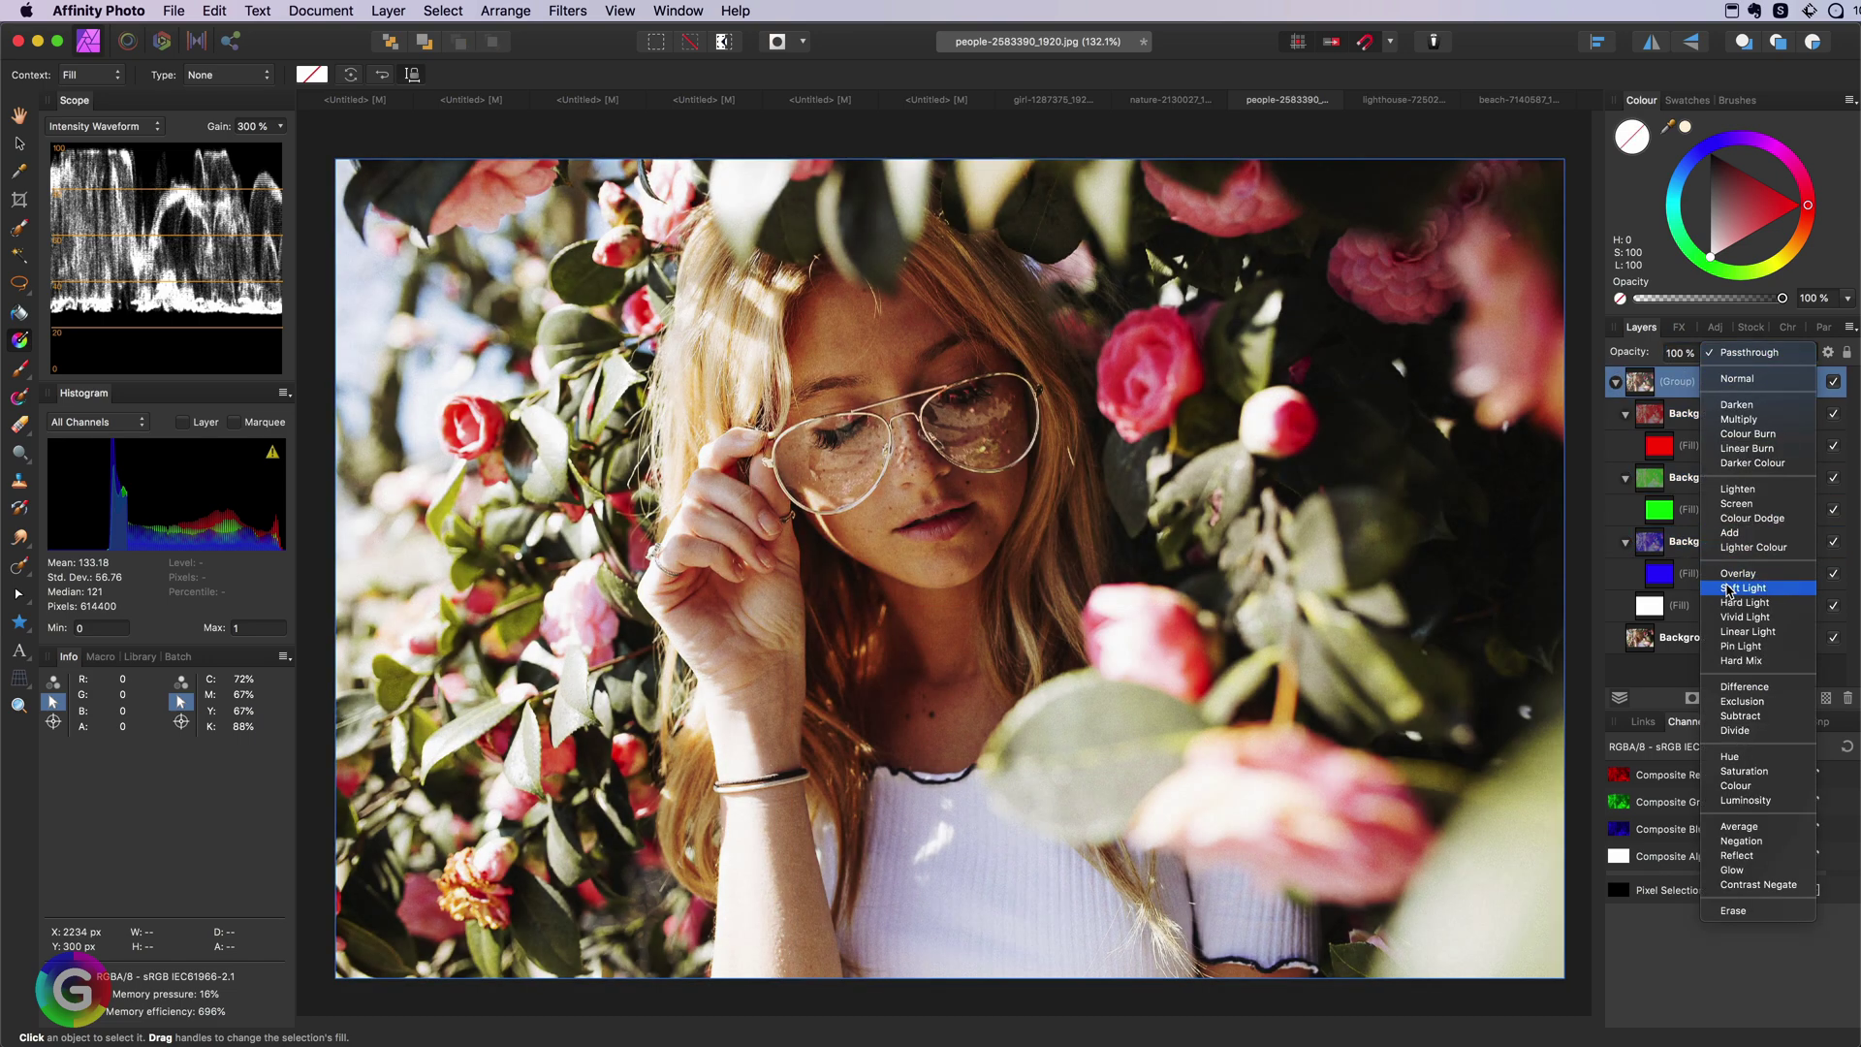
pyautogui.click(1727, 588)
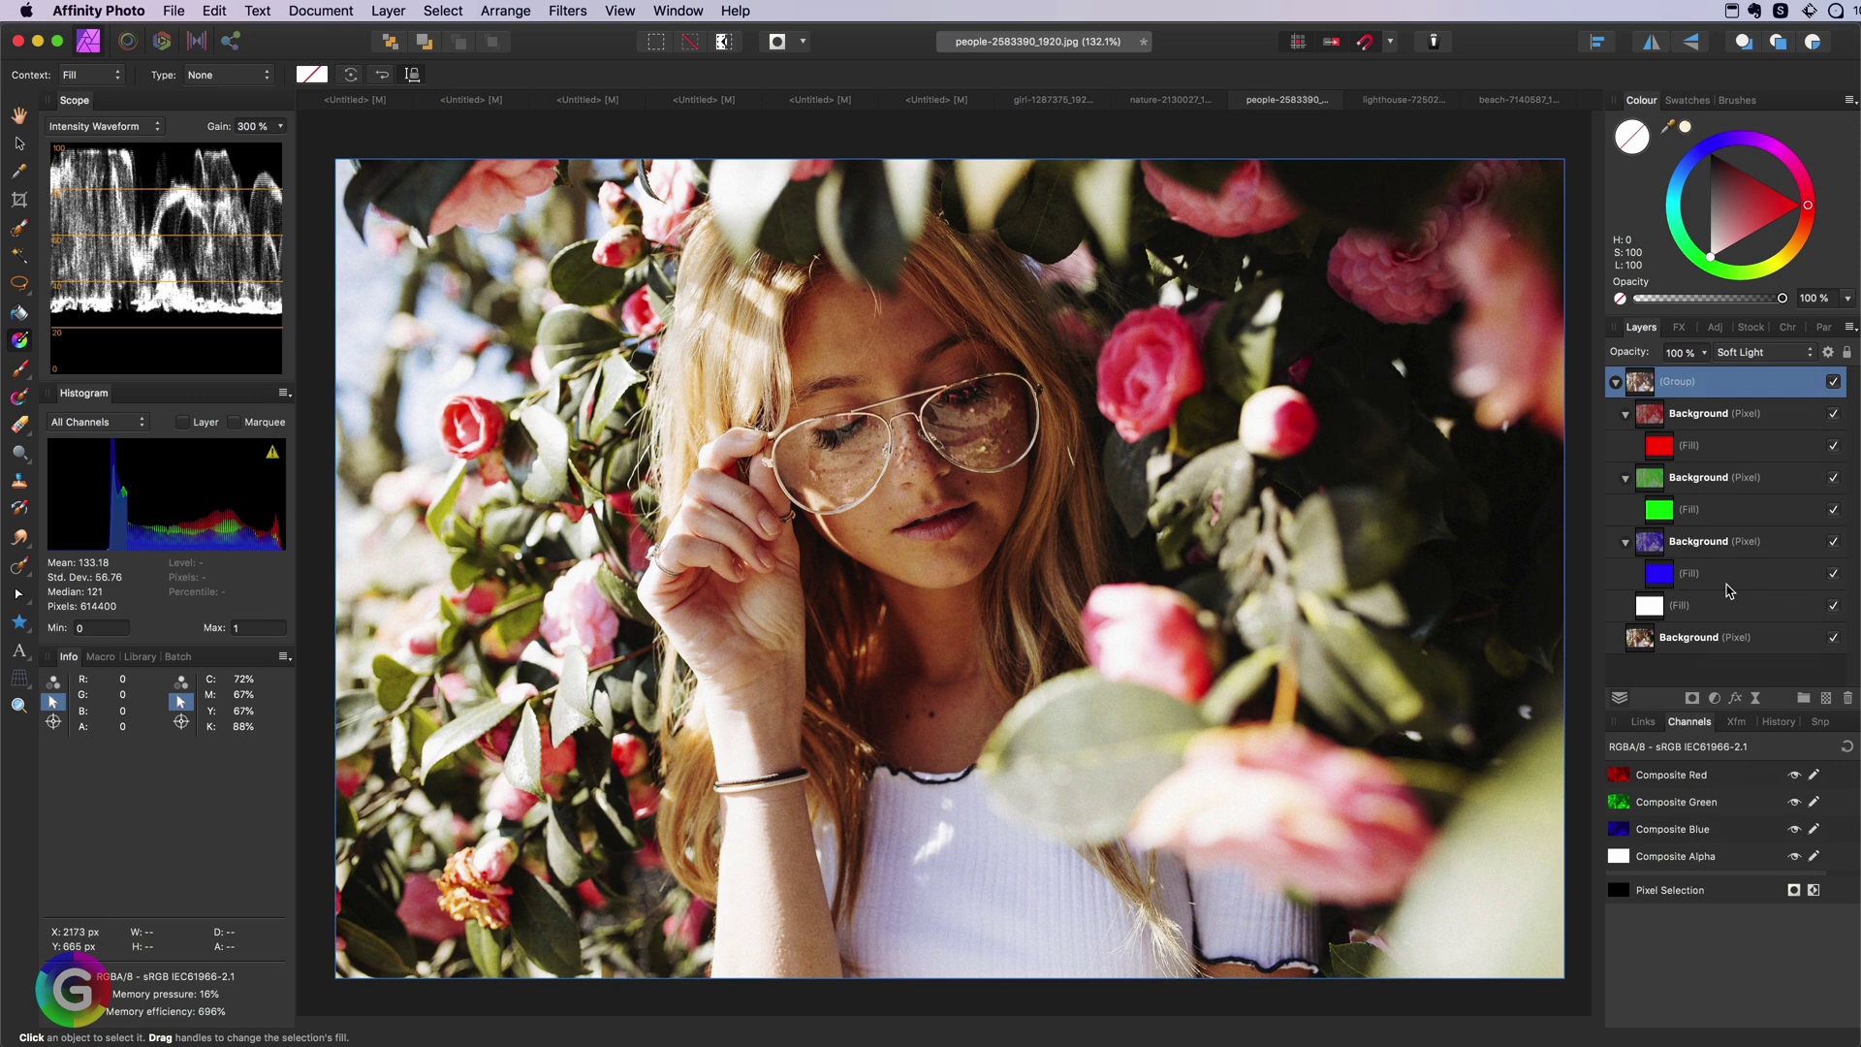
pyautogui.click(1833, 381)
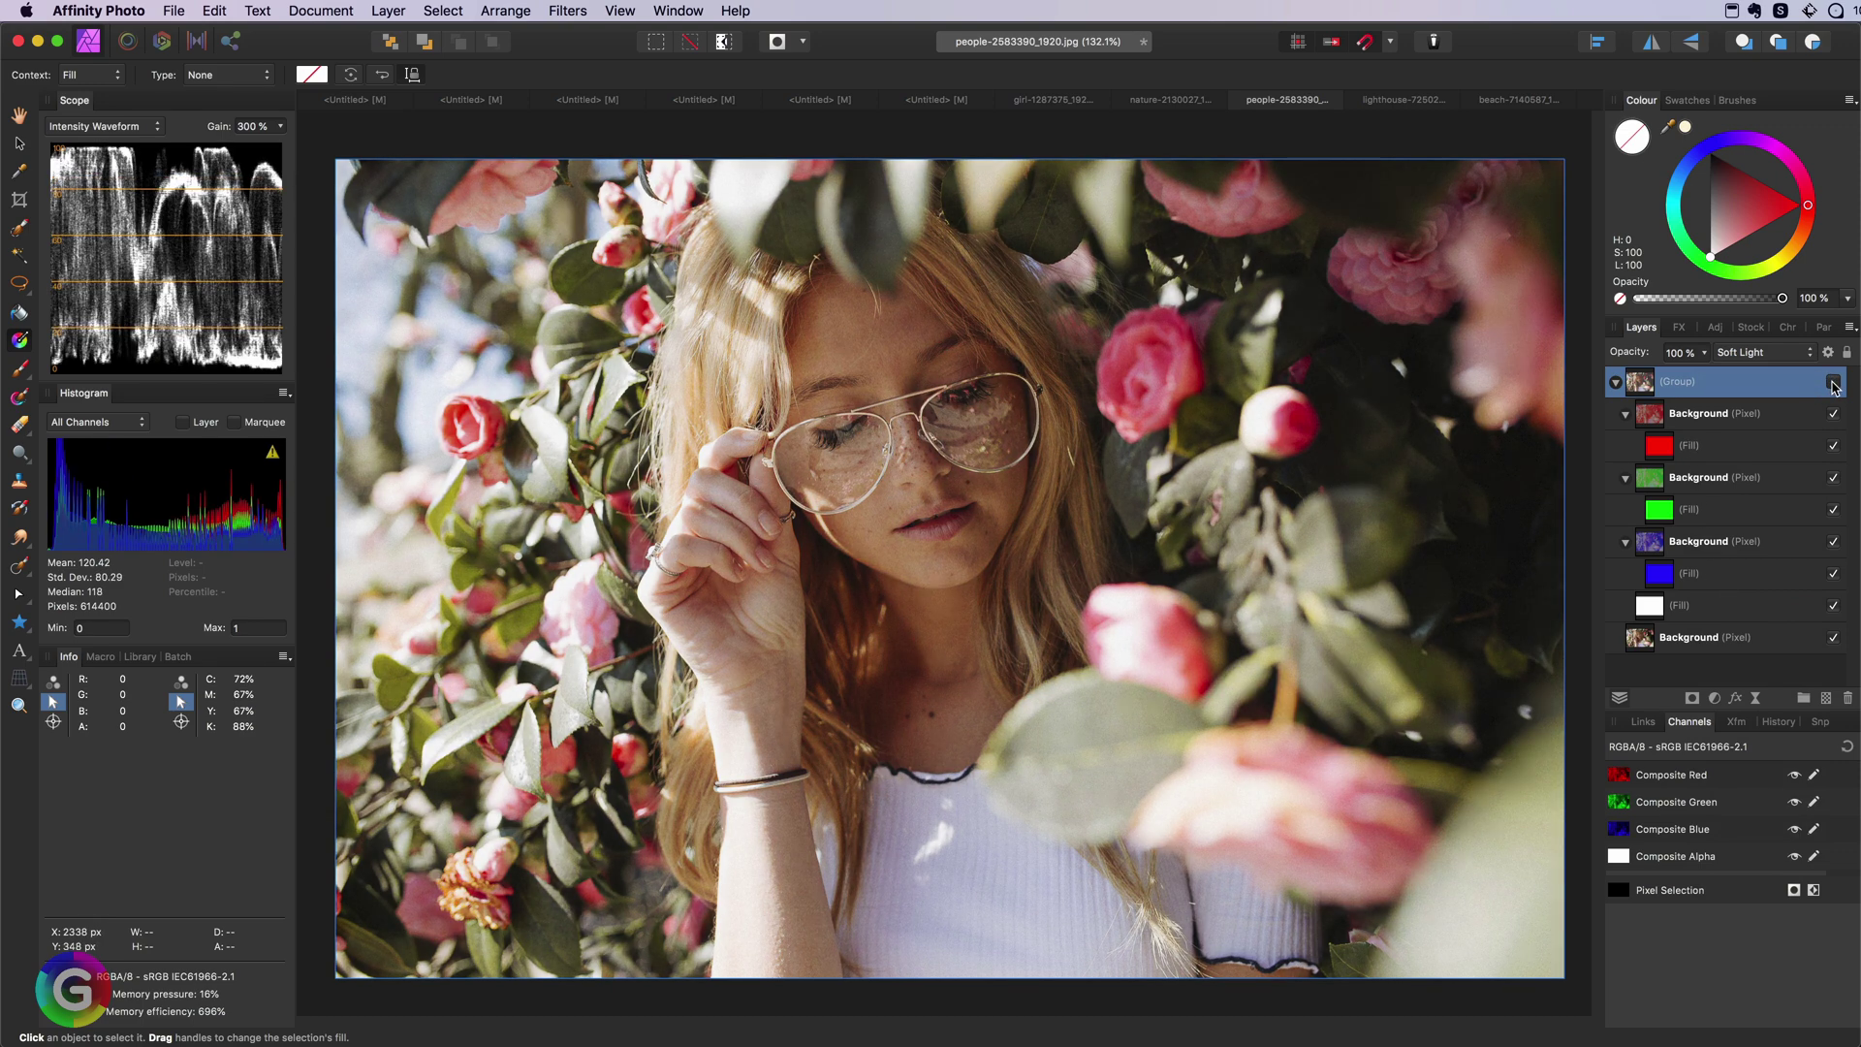
pyautogui.click(1833, 382)
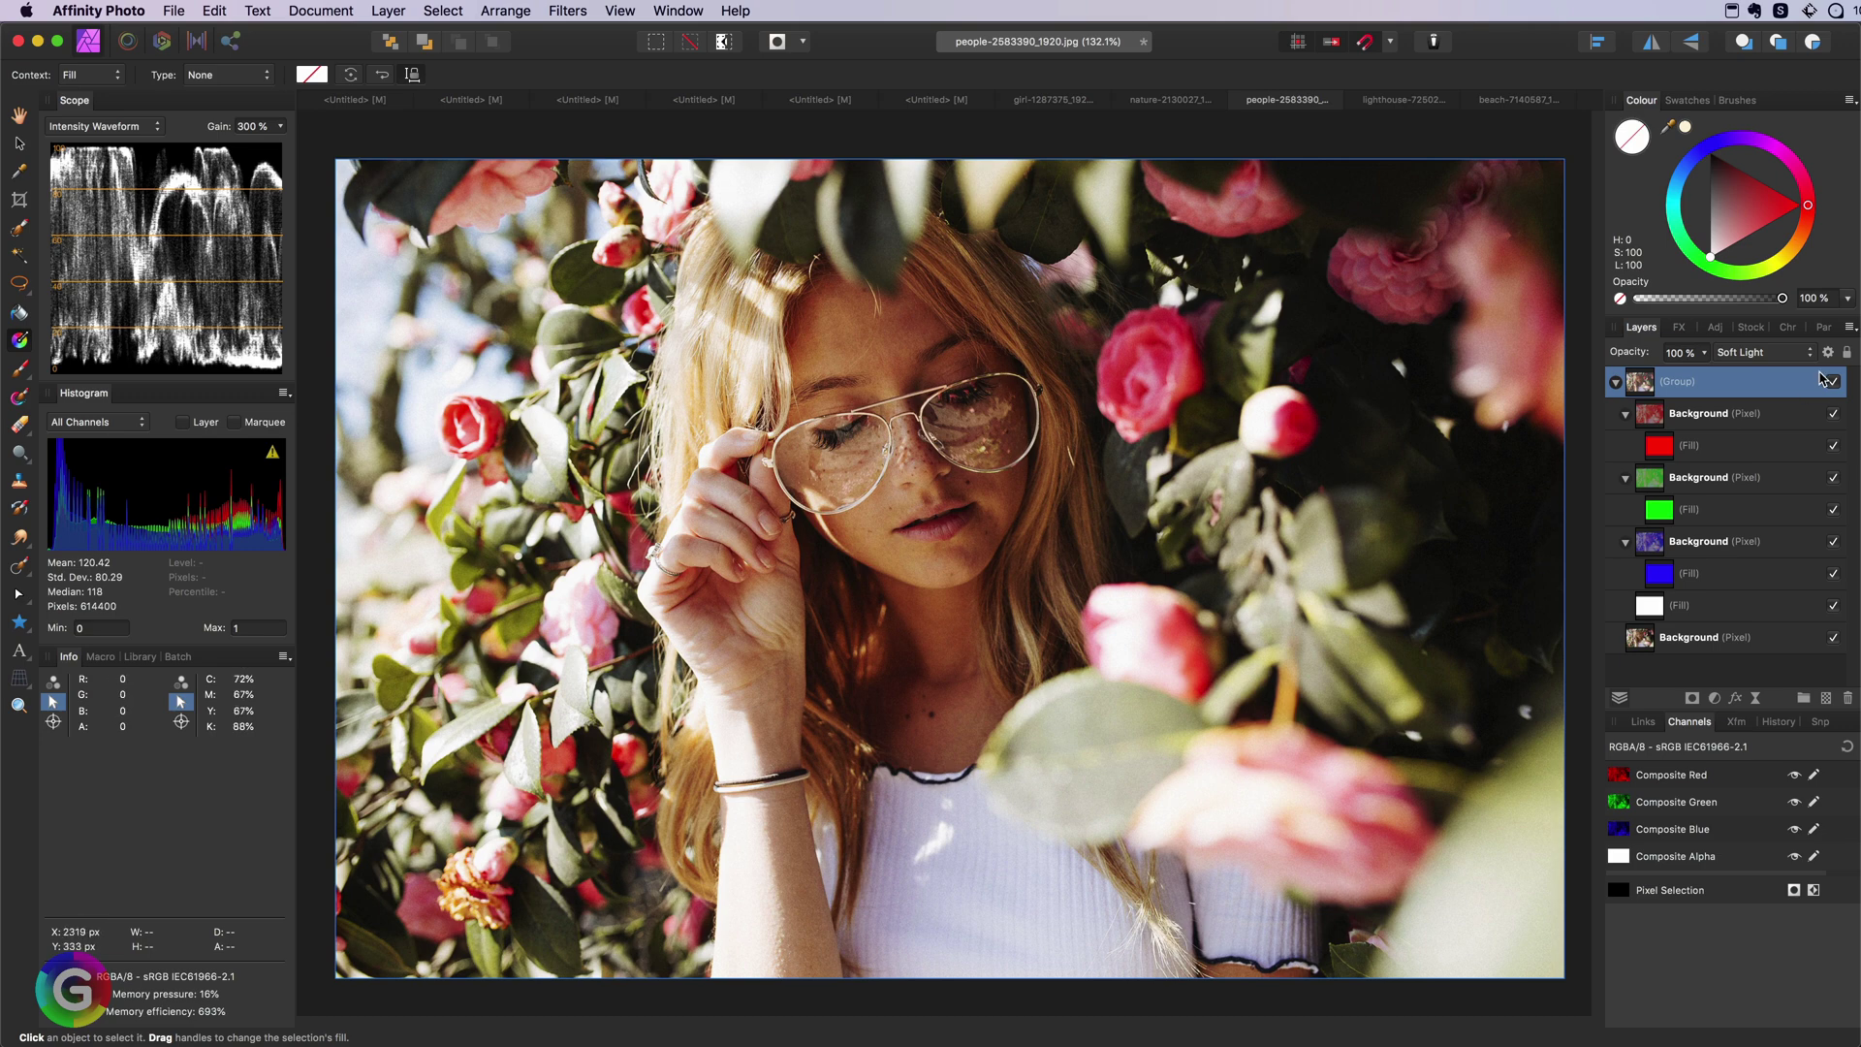
# Step: Drag the R, G, B layers' Underlying Composition left point to 0% so shadows fade out
pyautogui.click(1735, 417)
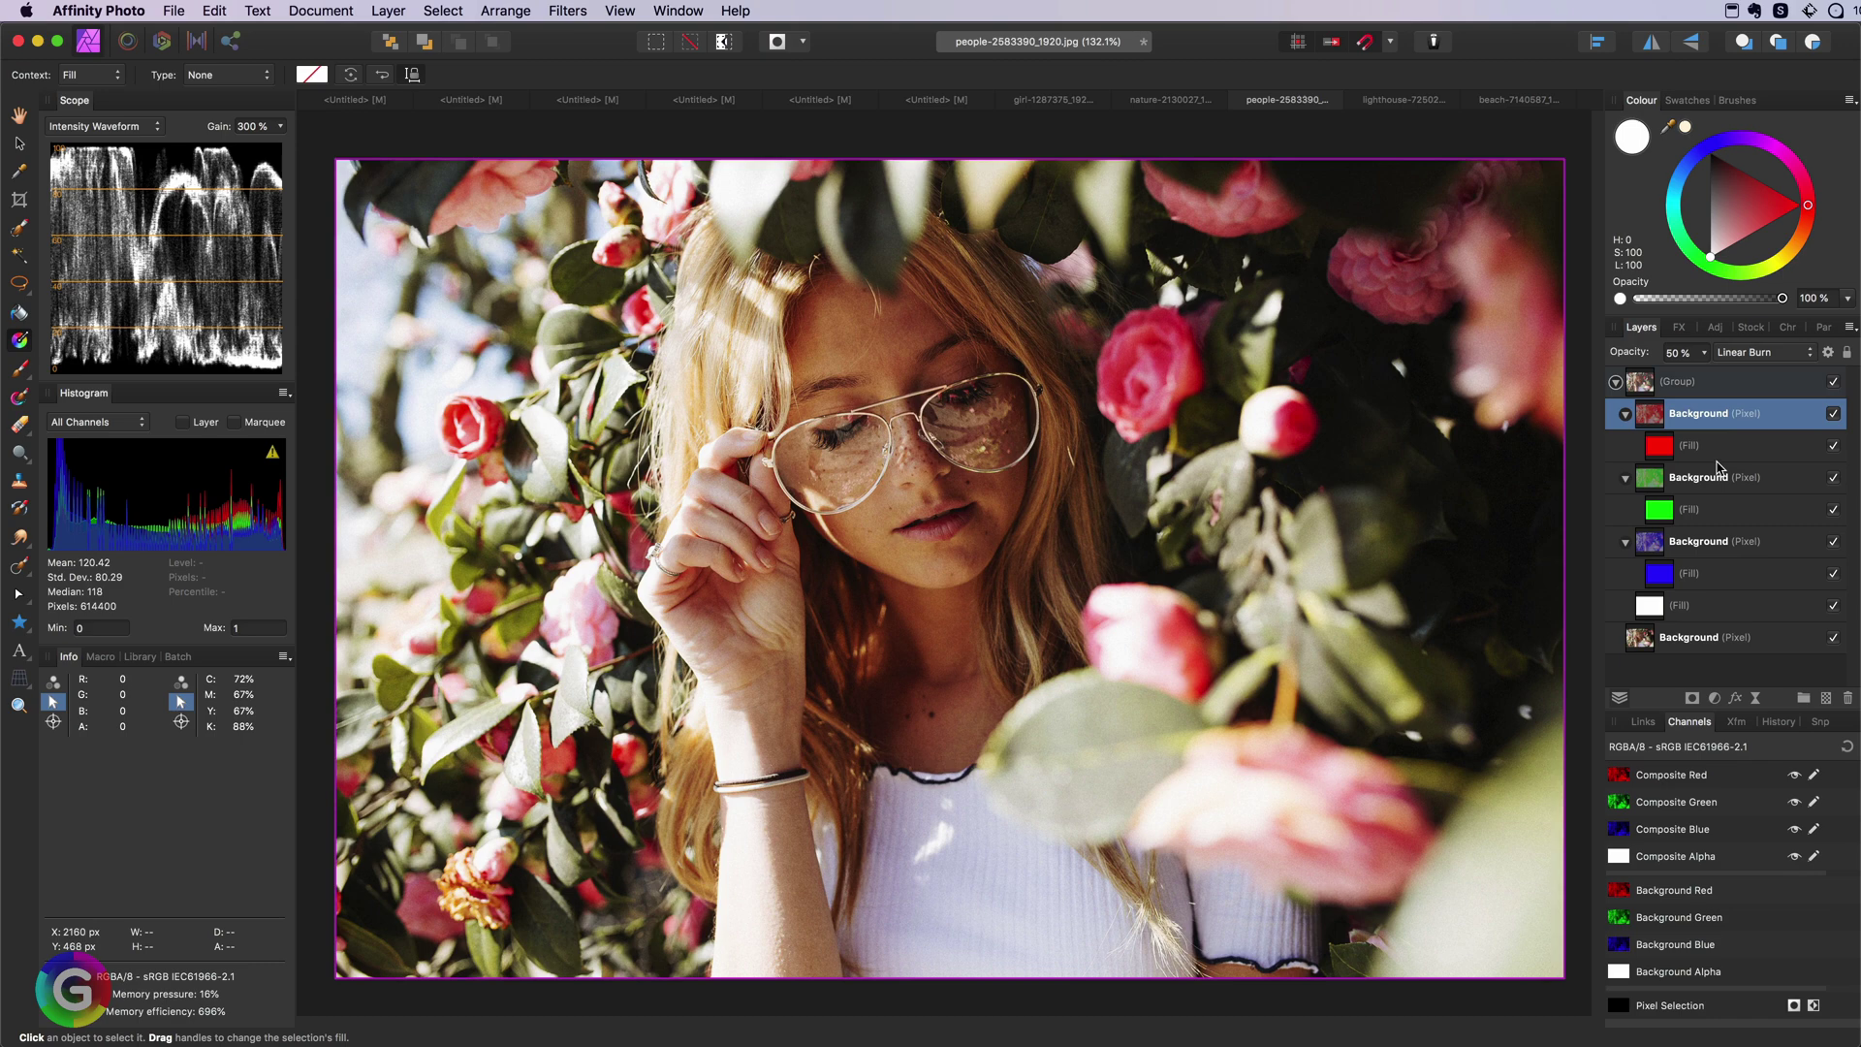
pyautogui.keyDown('super'); pyautogui.click(1713, 479); pyautogui.keyUp('super')
pyautogui.keyDown('super'); pyautogui.click(1727, 541); pyautogui.keyUp('super')
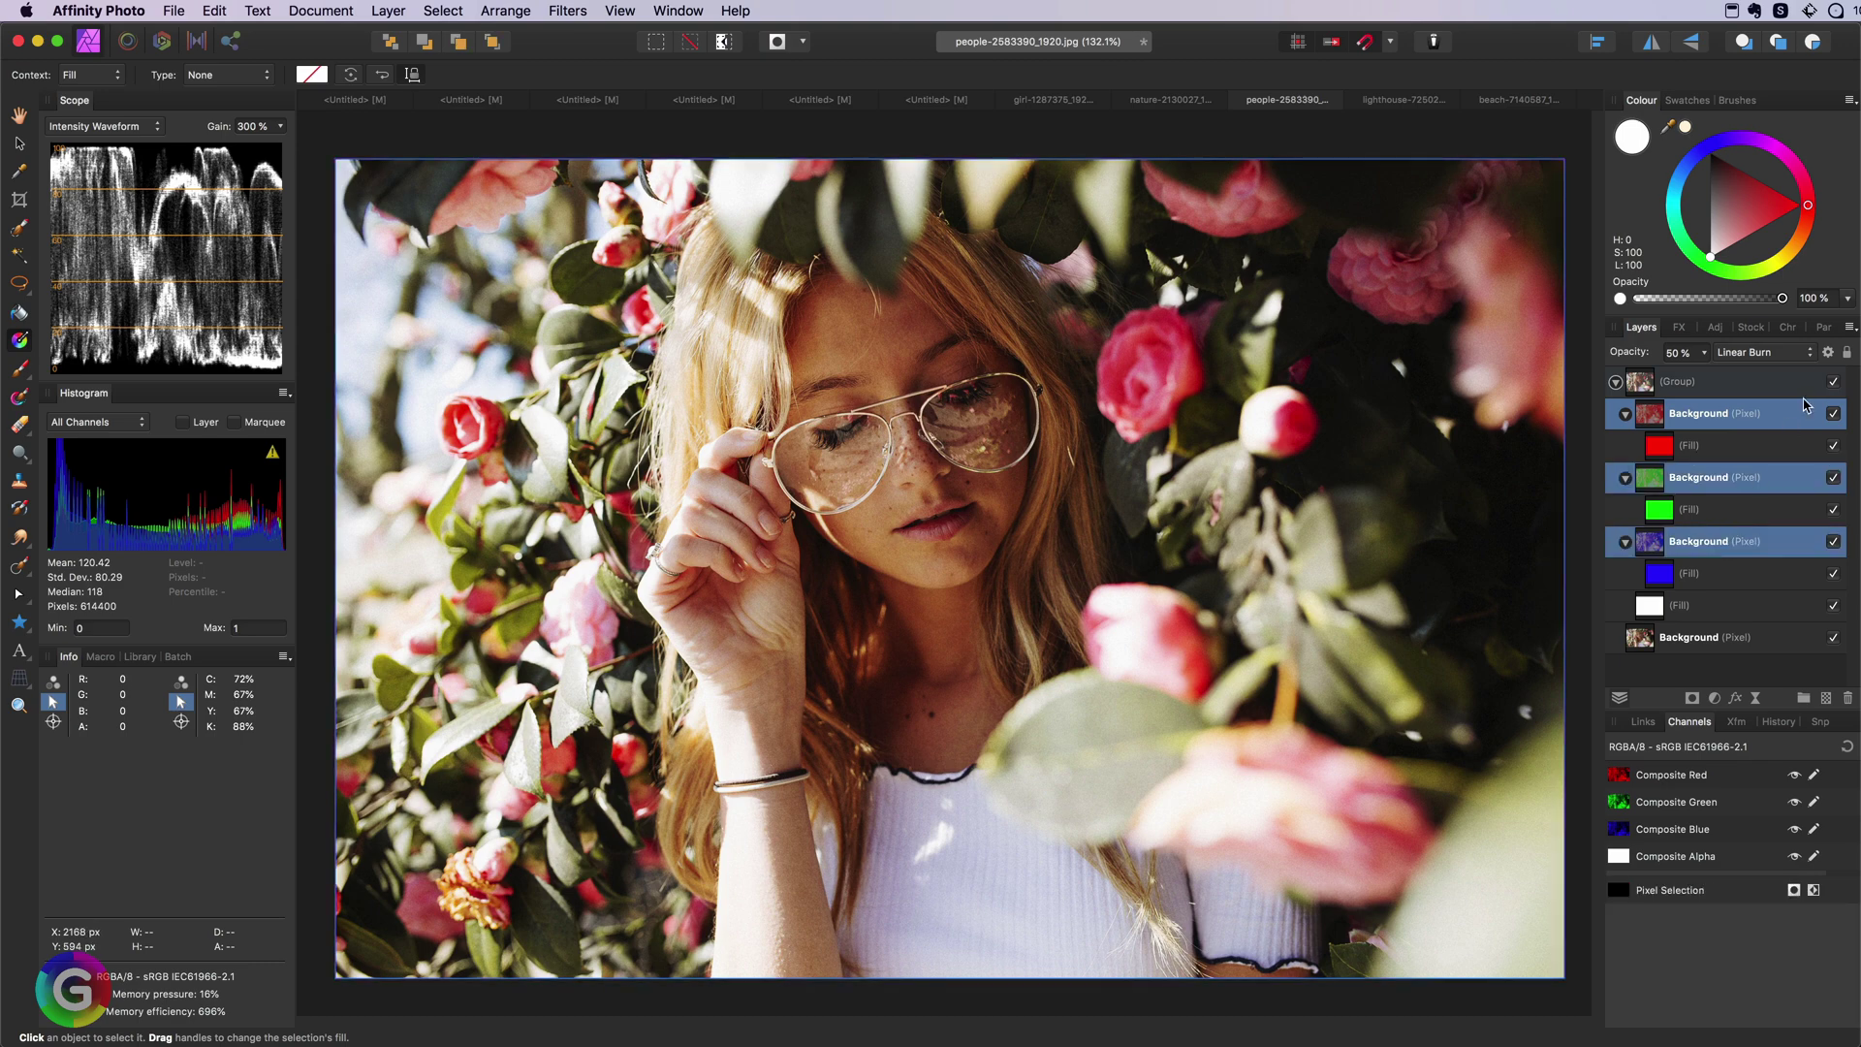
pyautogui.click(1827, 353)
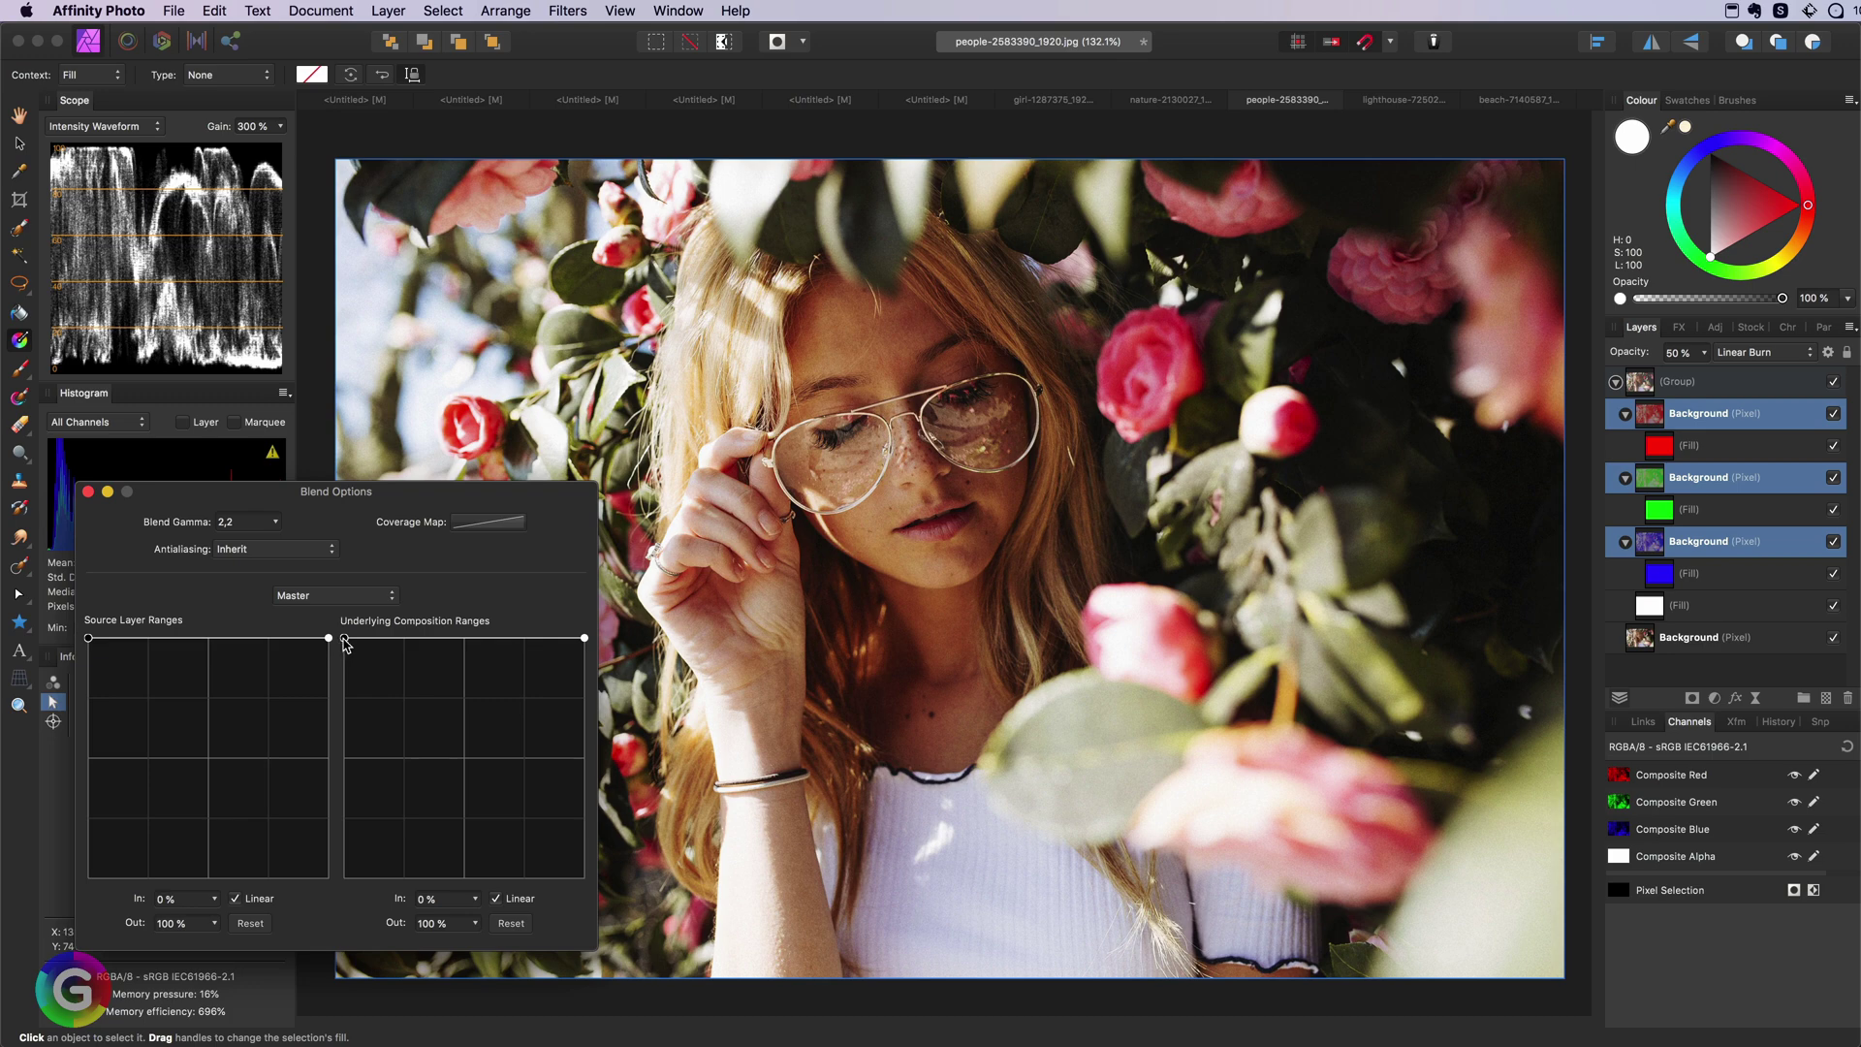
pyautogui.moveTo(346, 644); pyautogui.dragTo(338, 929)
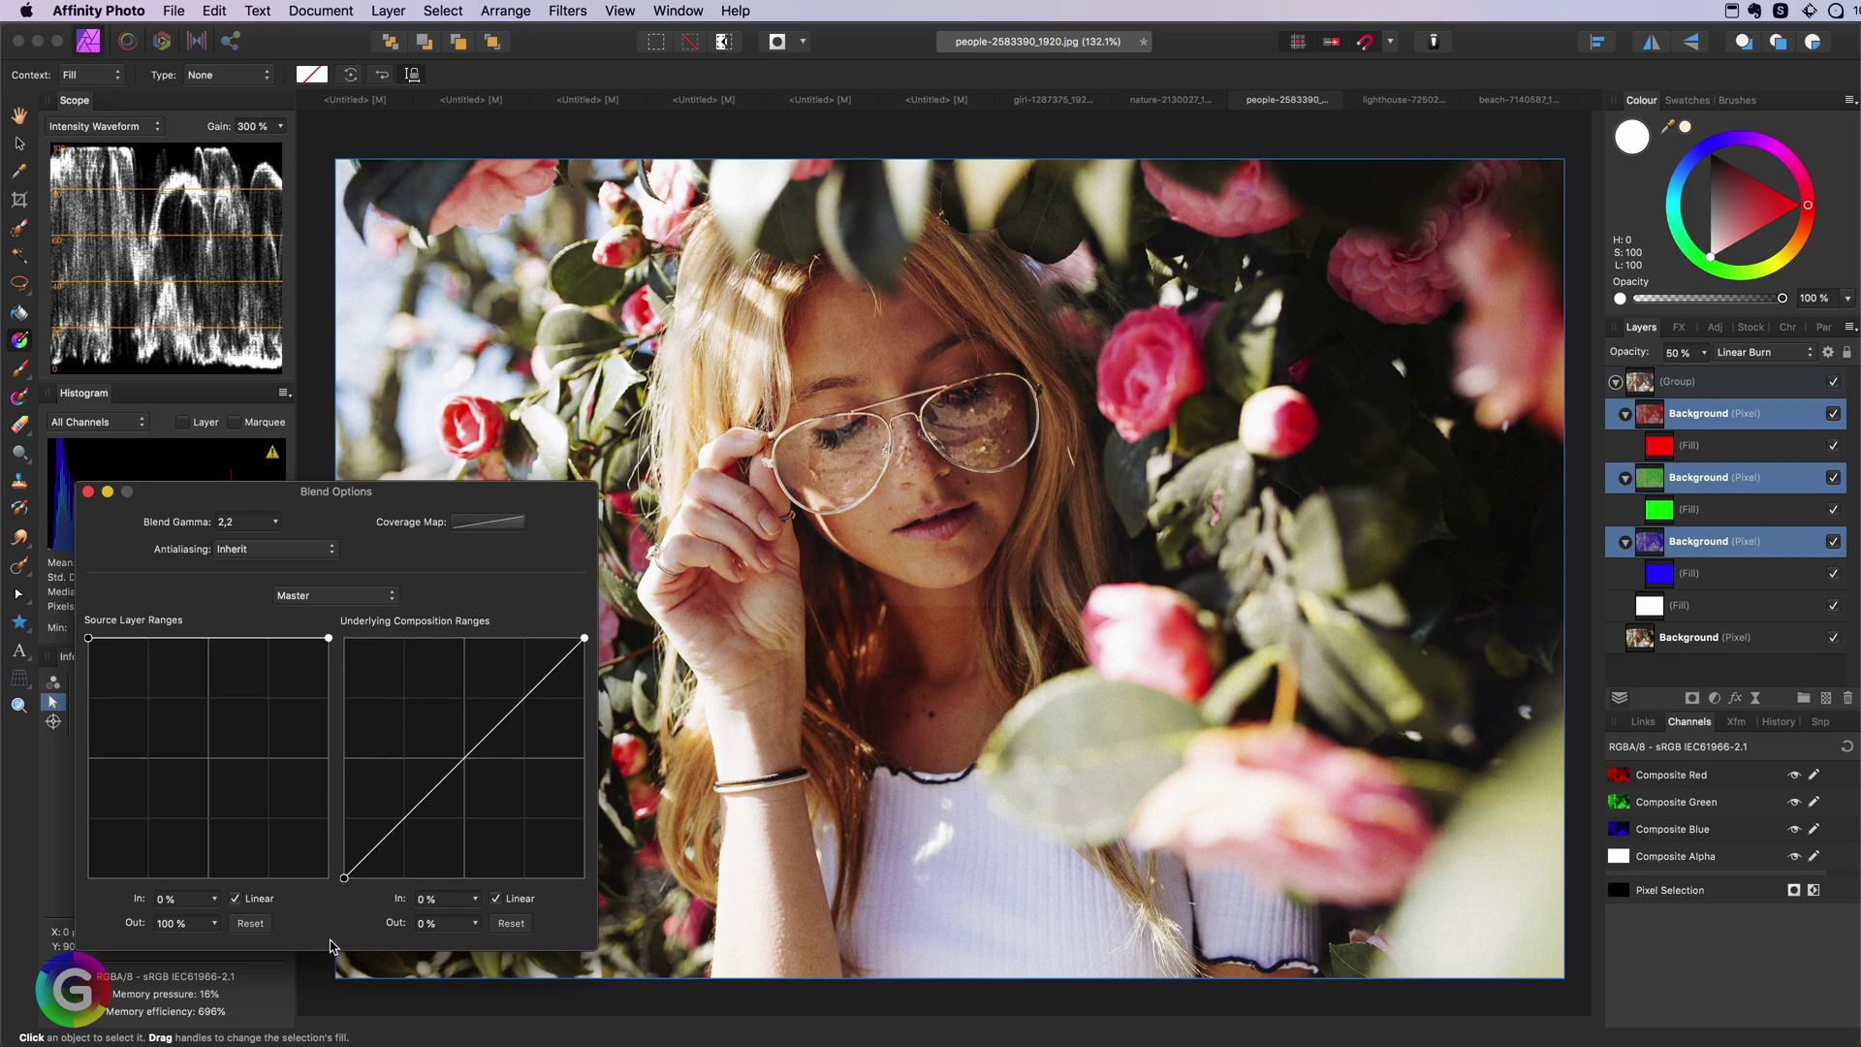
pyautogui.click(88, 492)
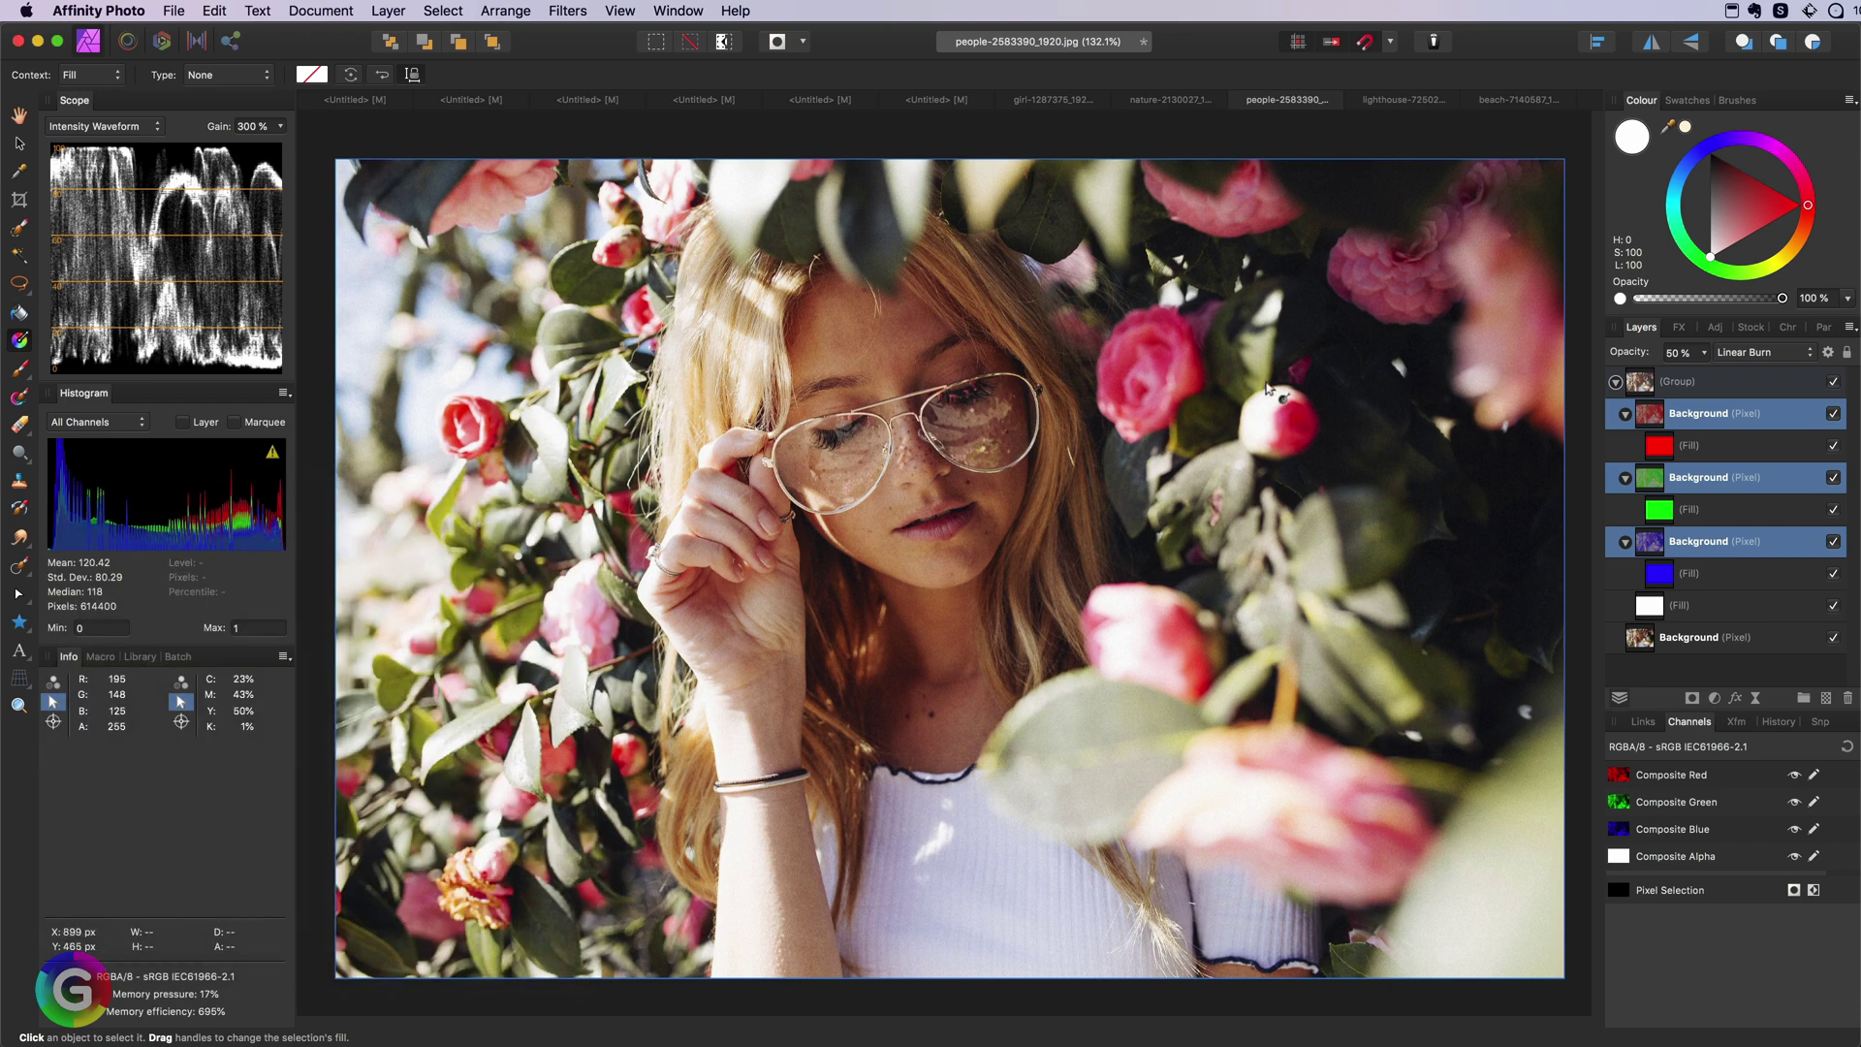
pyautogui.click(1689, 382)
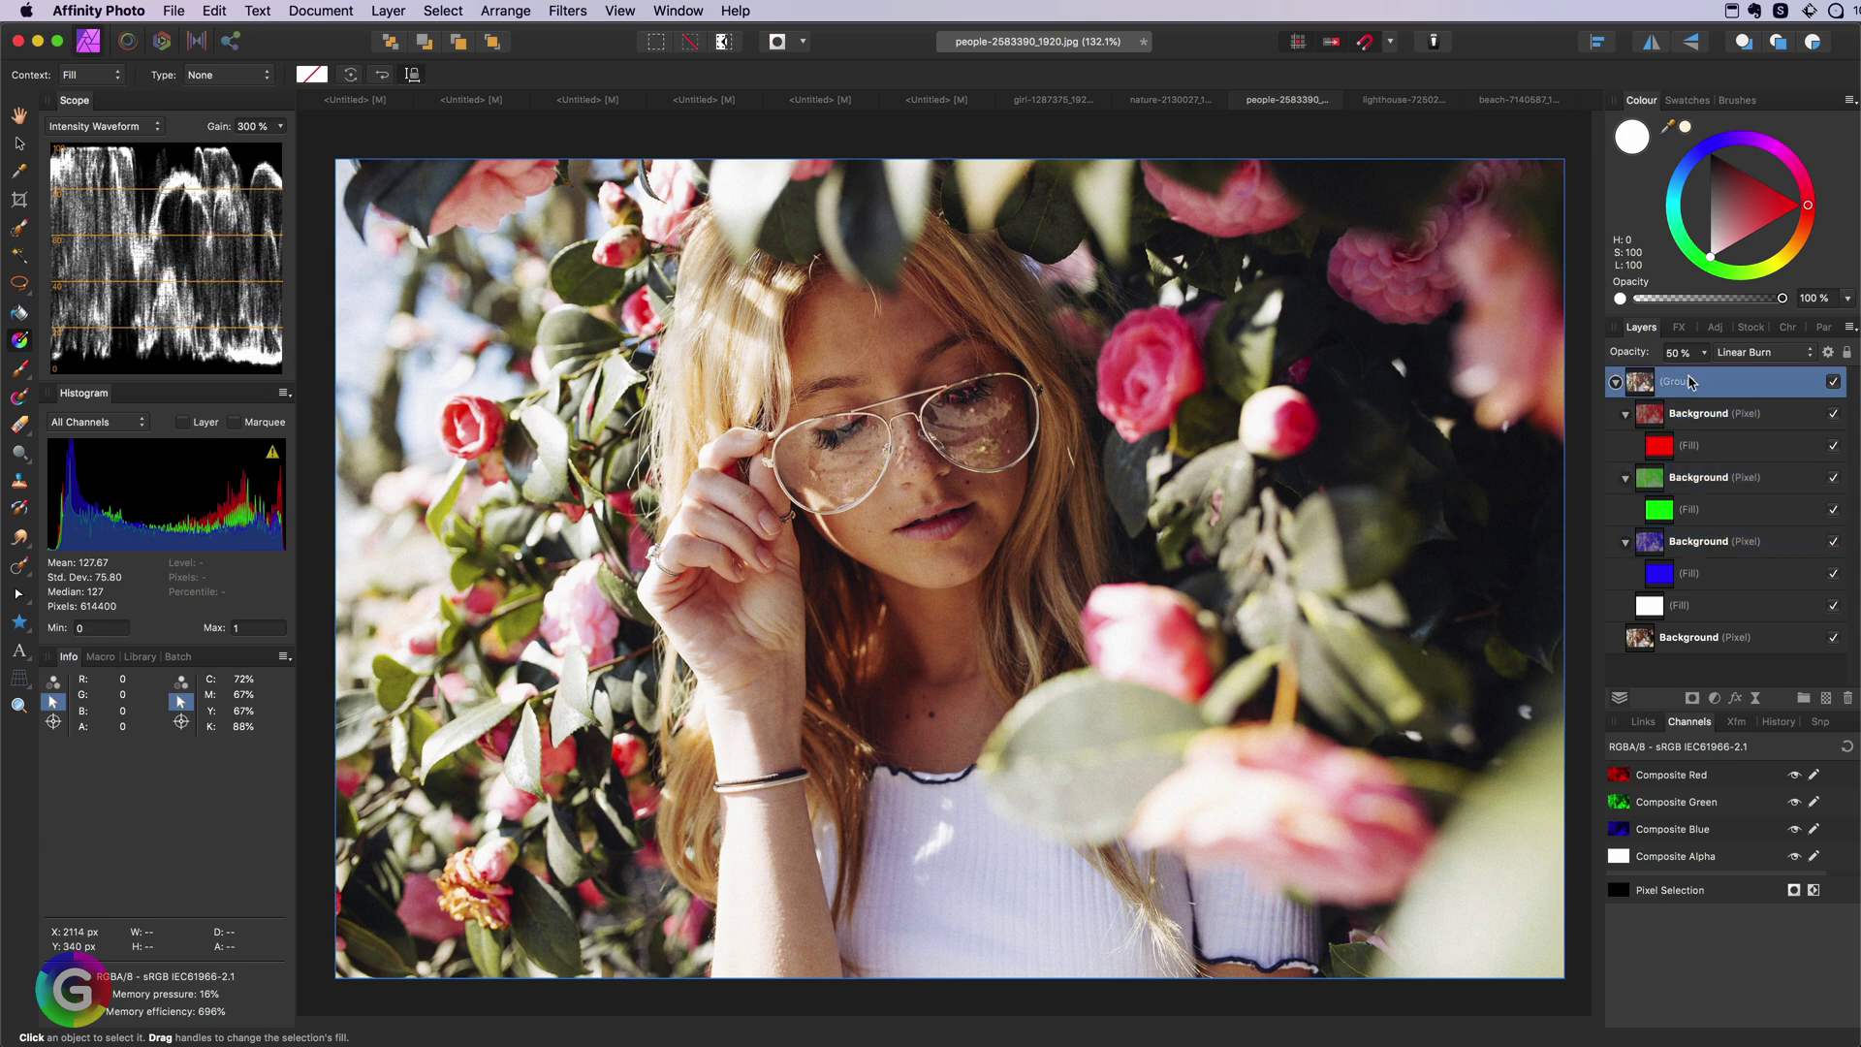
# Step: Compare the group on and off, then retune the red channel layer's opacity
pyautogui.click(1833, 384)
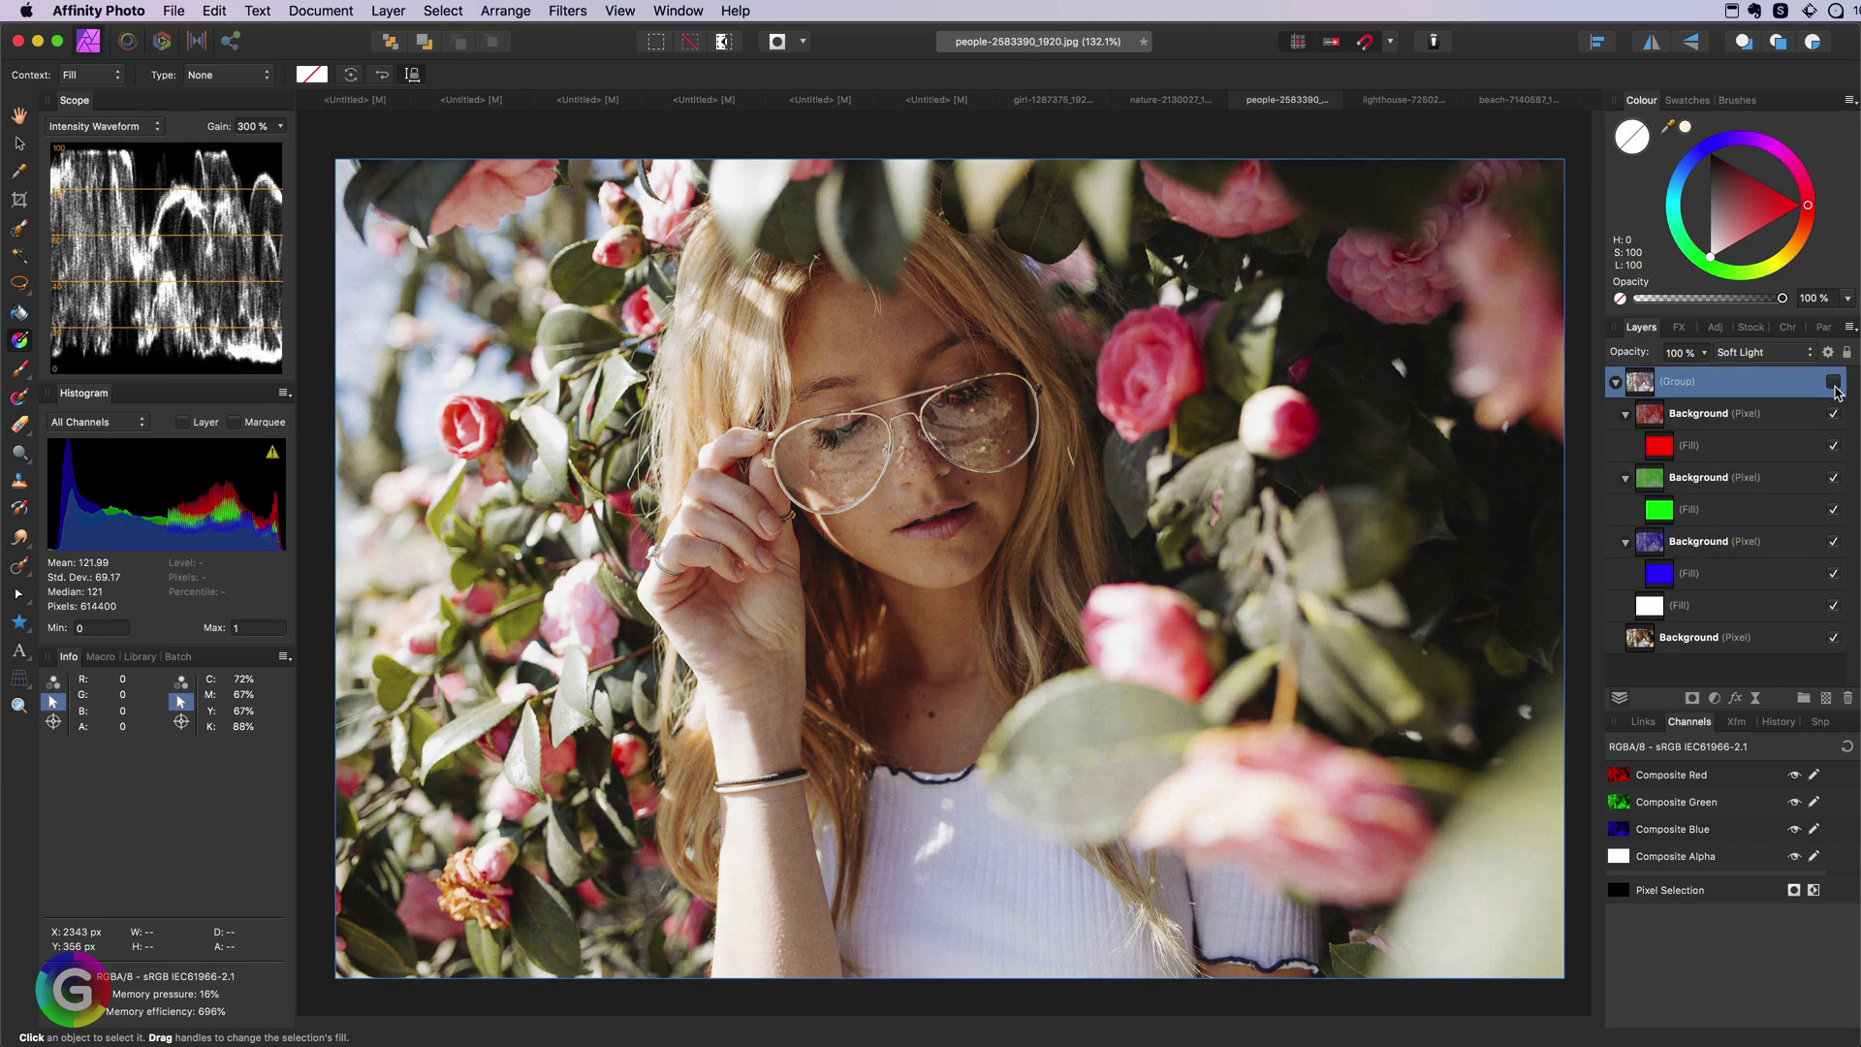
pyautogui.click(1833, 383)
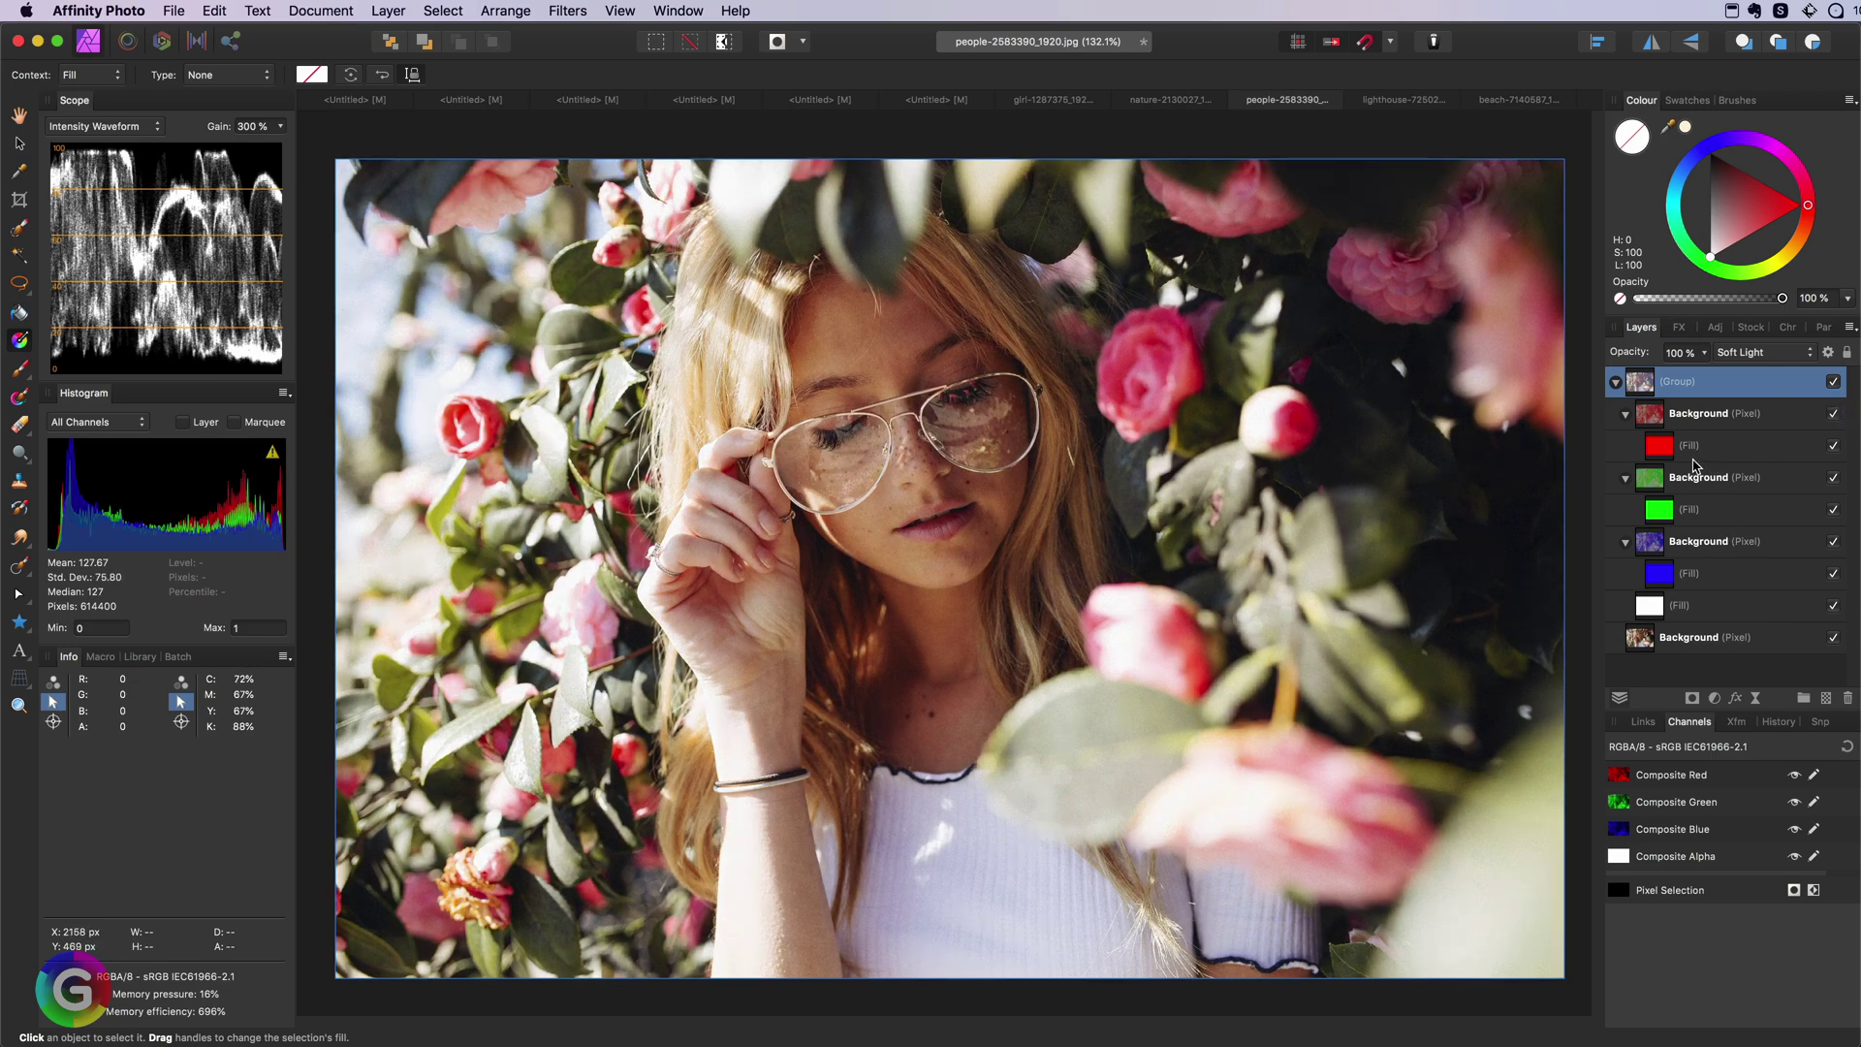
pyautogui.click(1653, 417)
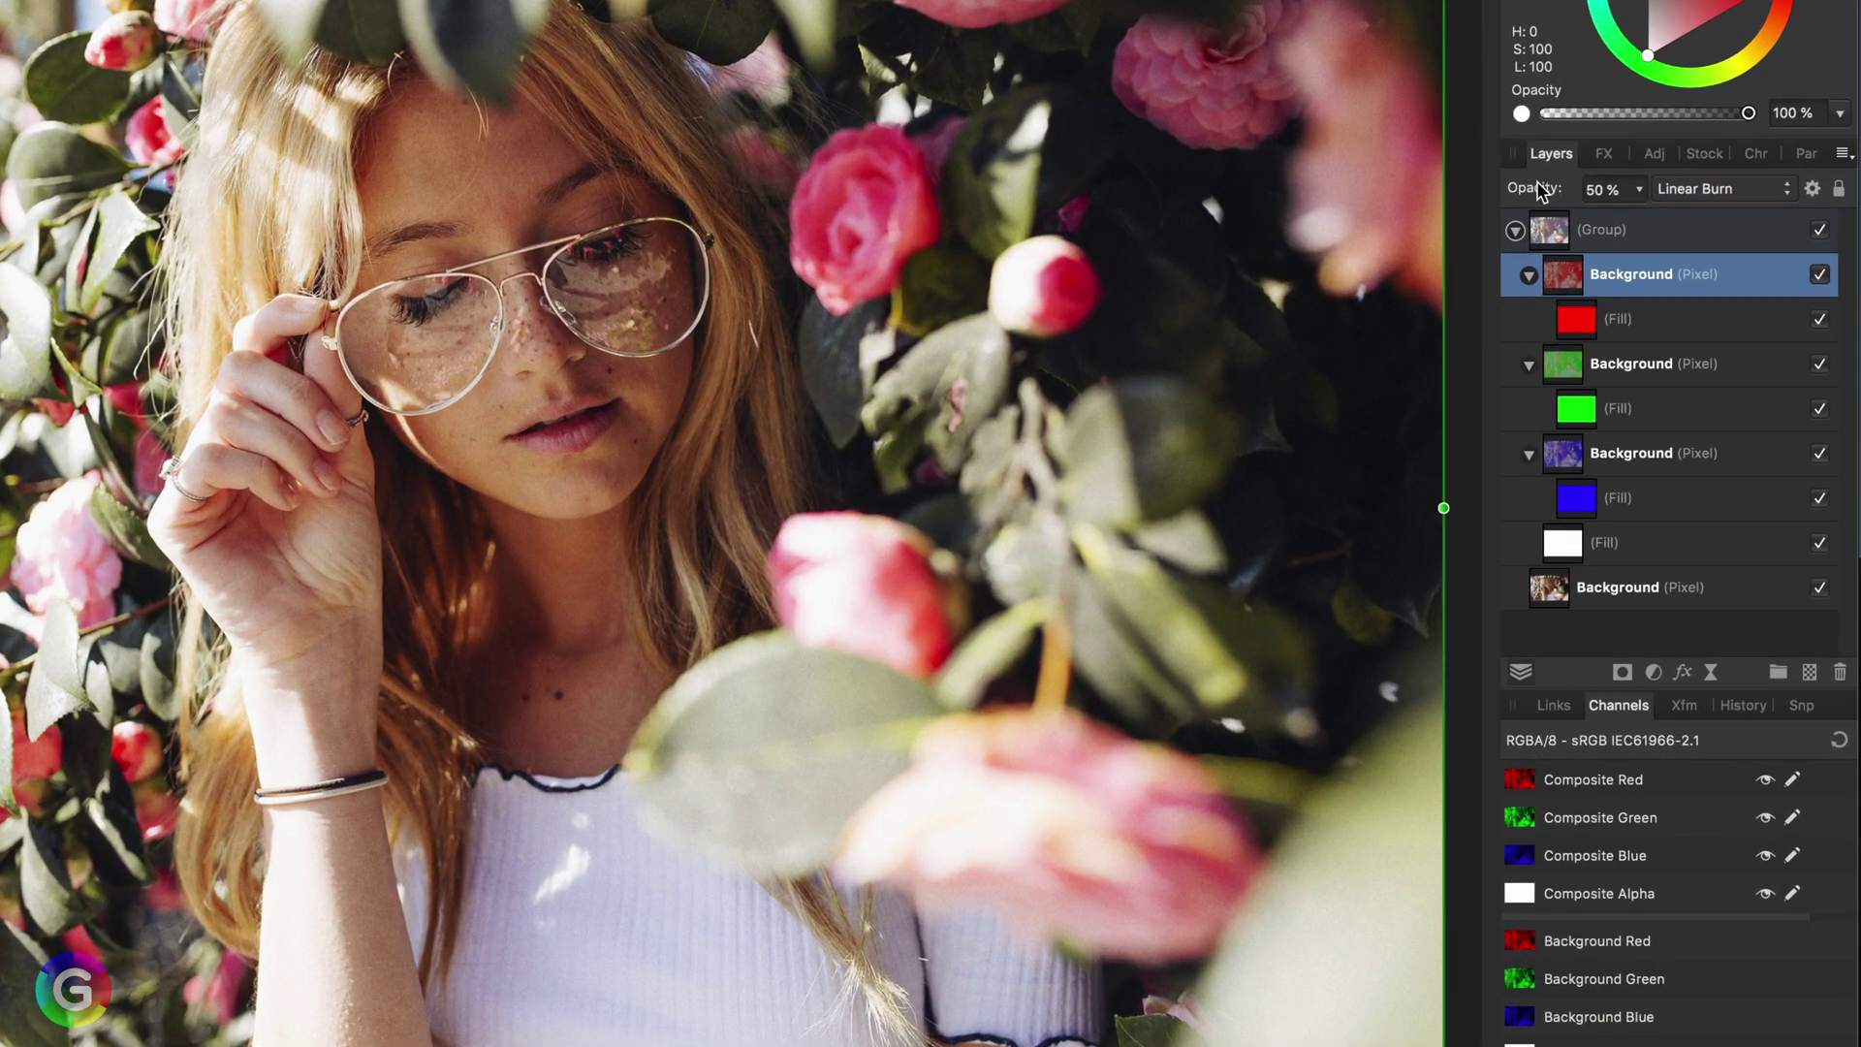
pyautogui.moveTo(1538, 189)
pyautogui.mouseDown()
pyautogui.moveTo(1504, 193)
pyautogui.moveTo(1537, 190)
pyautogui.mouseUp()
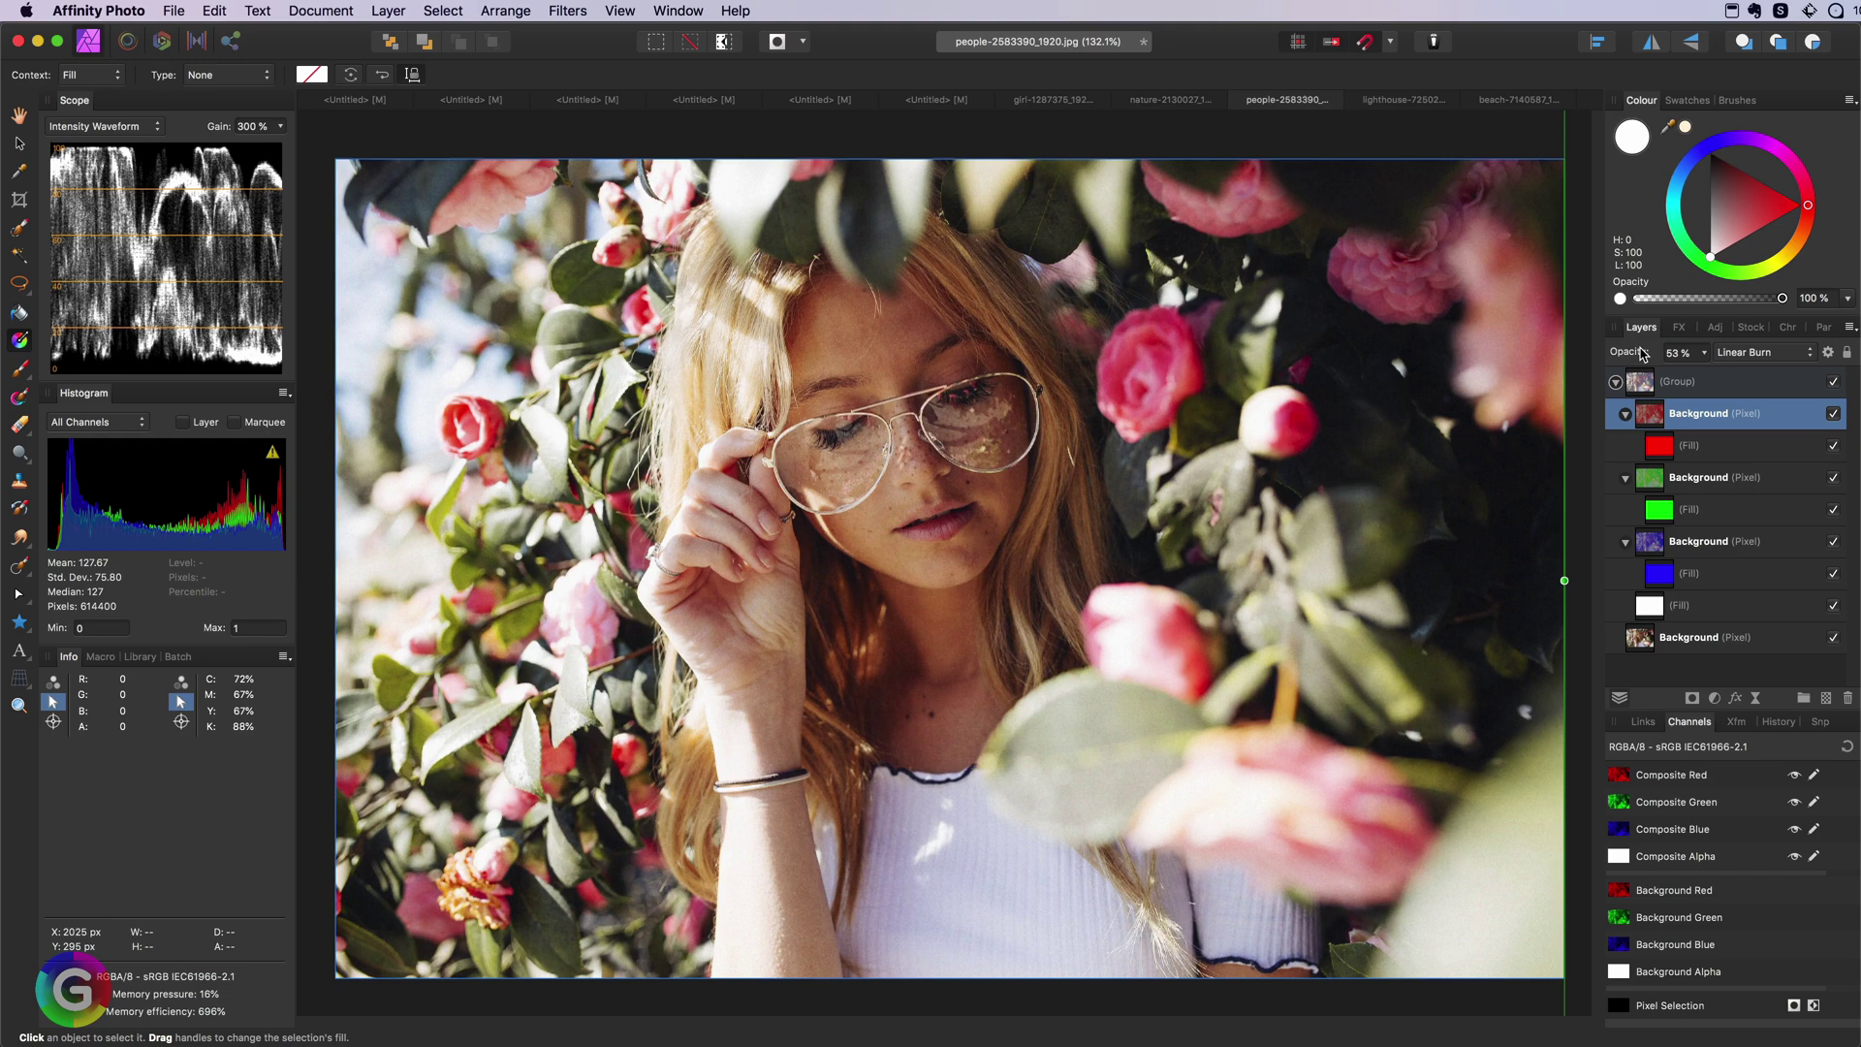
pyautogui.moveTo(1642, 353); pyautogui.dragTo(1671, 354)
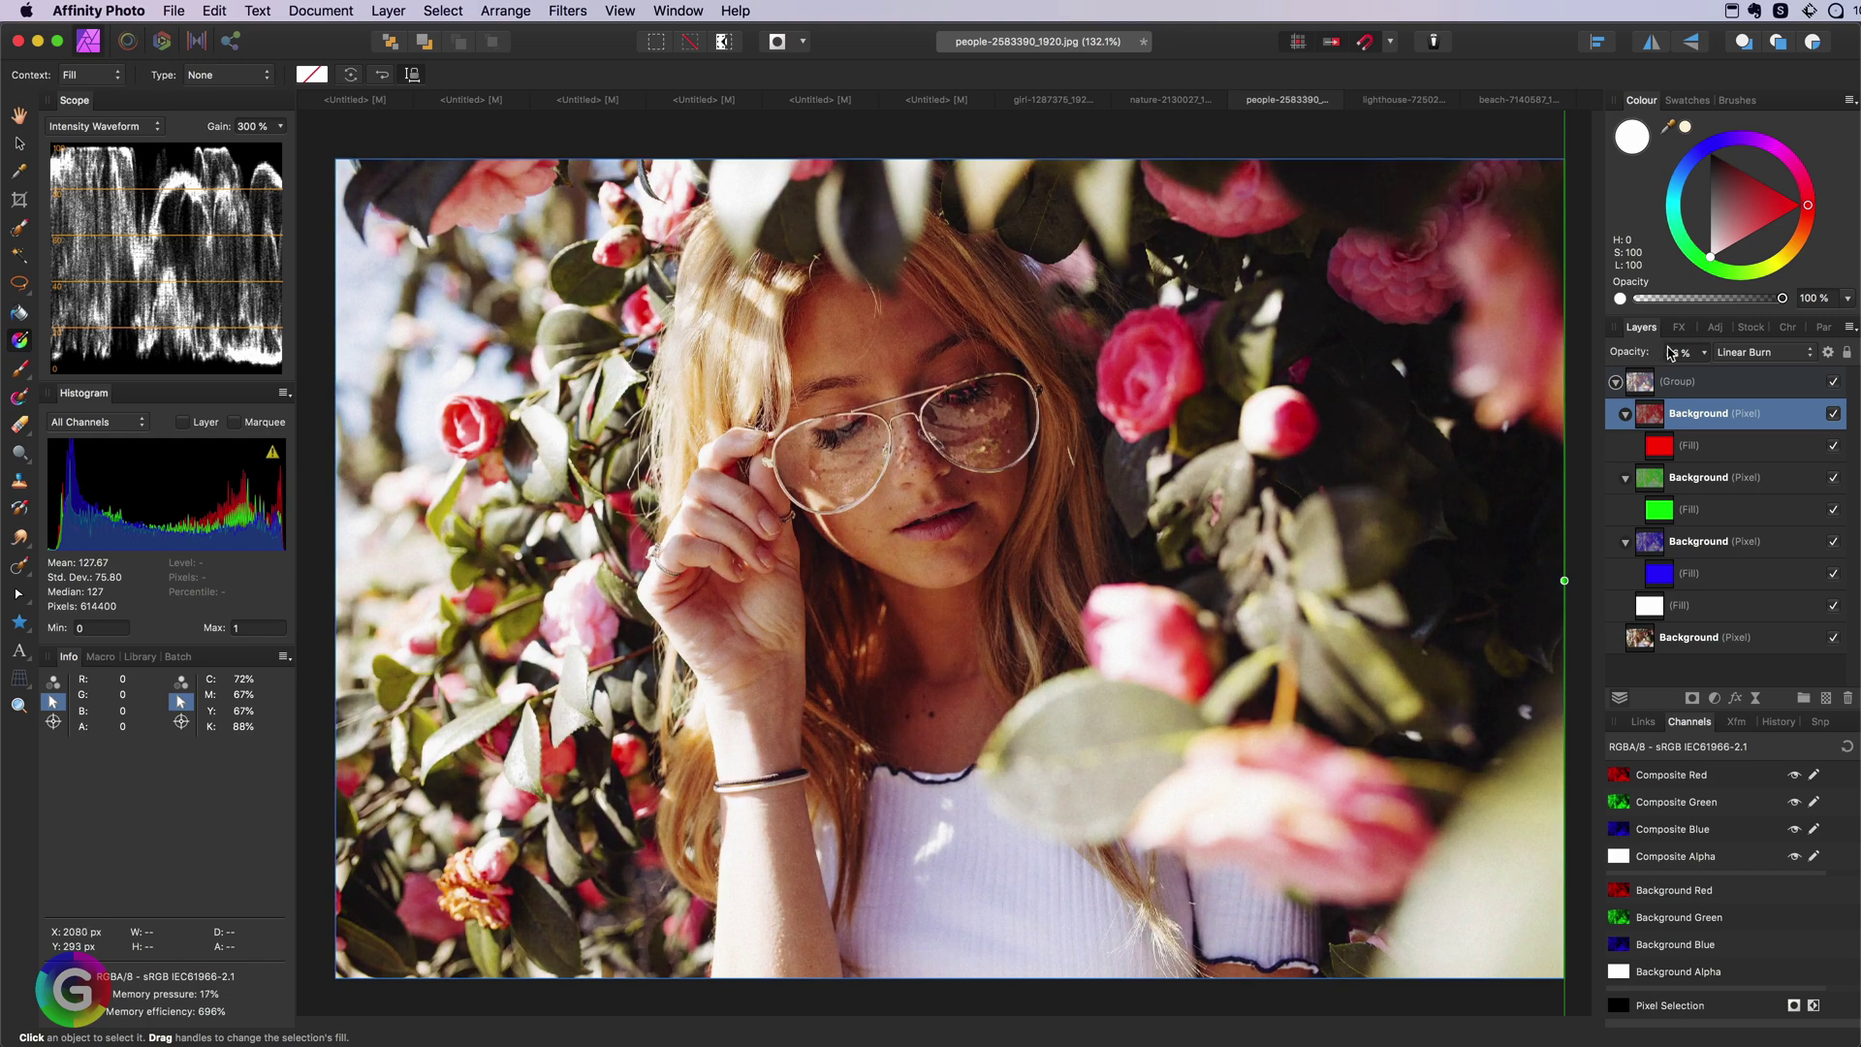
# Step: Raise the green layer's opacity and push the blue layer's to 97%
pyautogui.click(1661, 475)
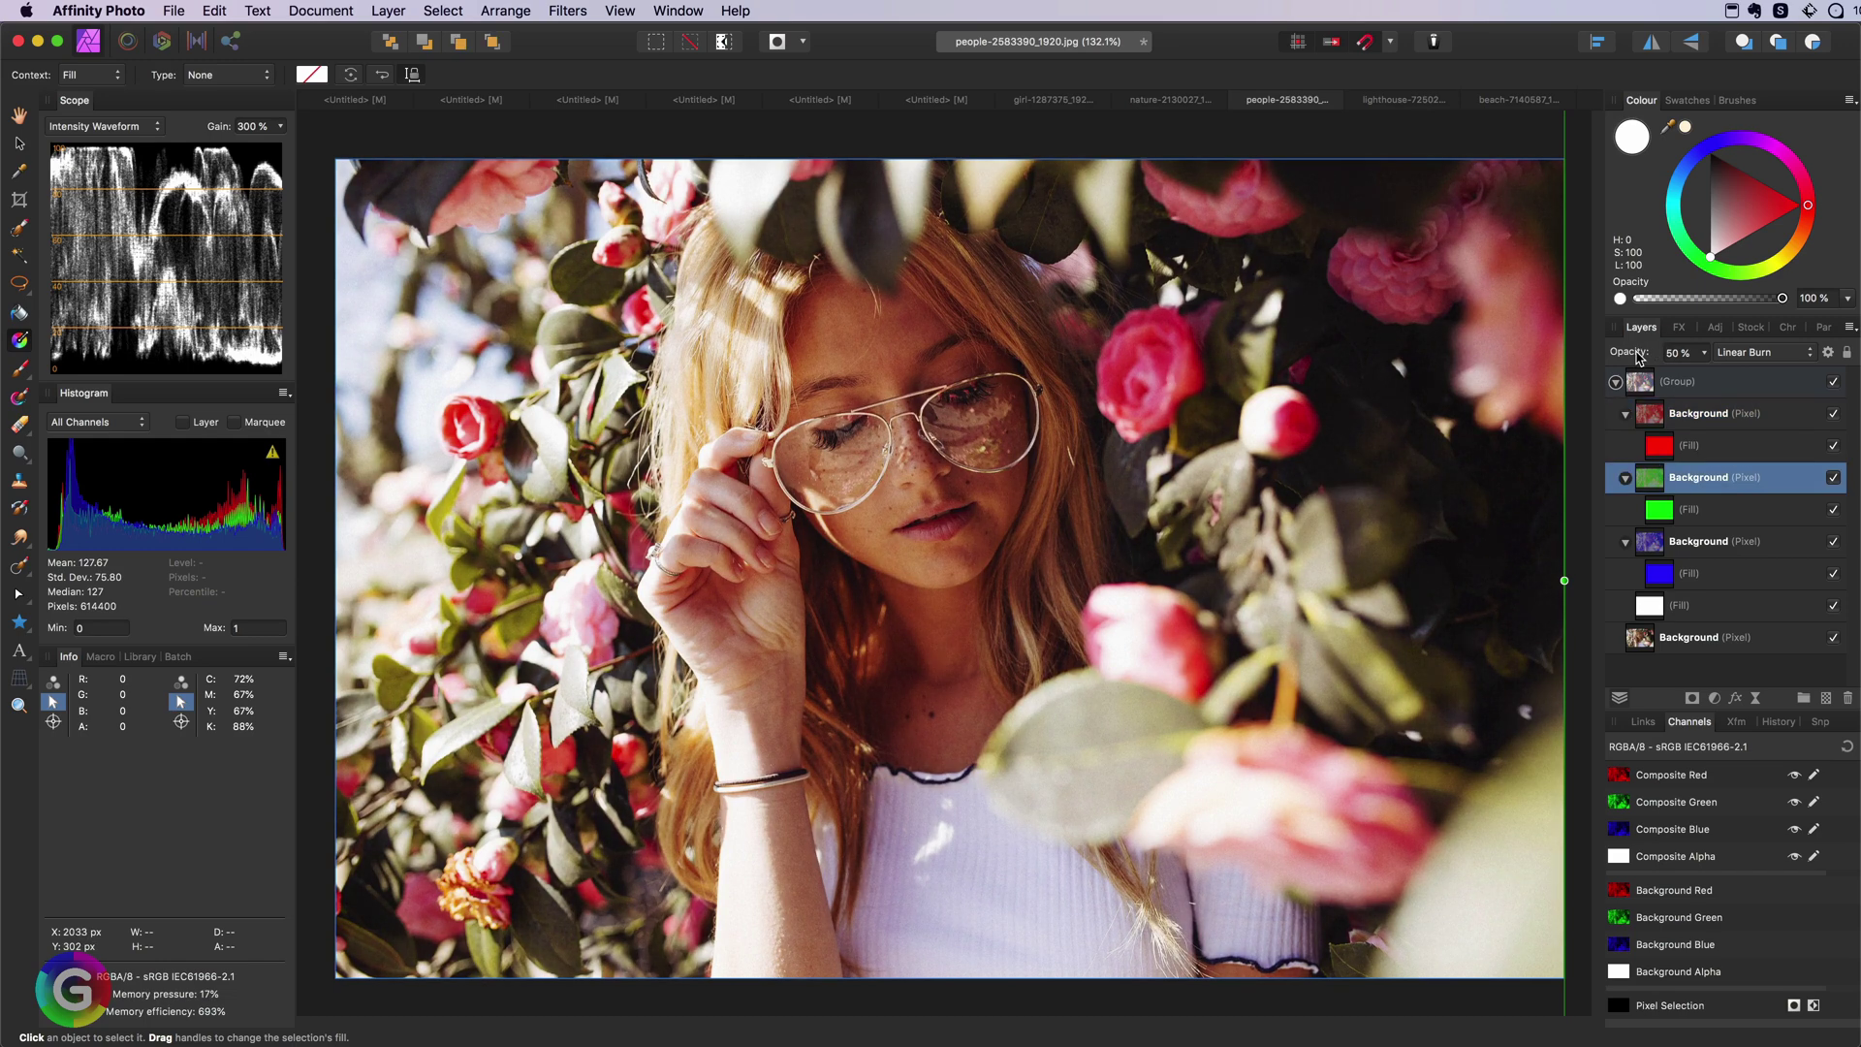
pyautogui.moveTo(1638, 357); pyautogui.dragTo(1651, 356)
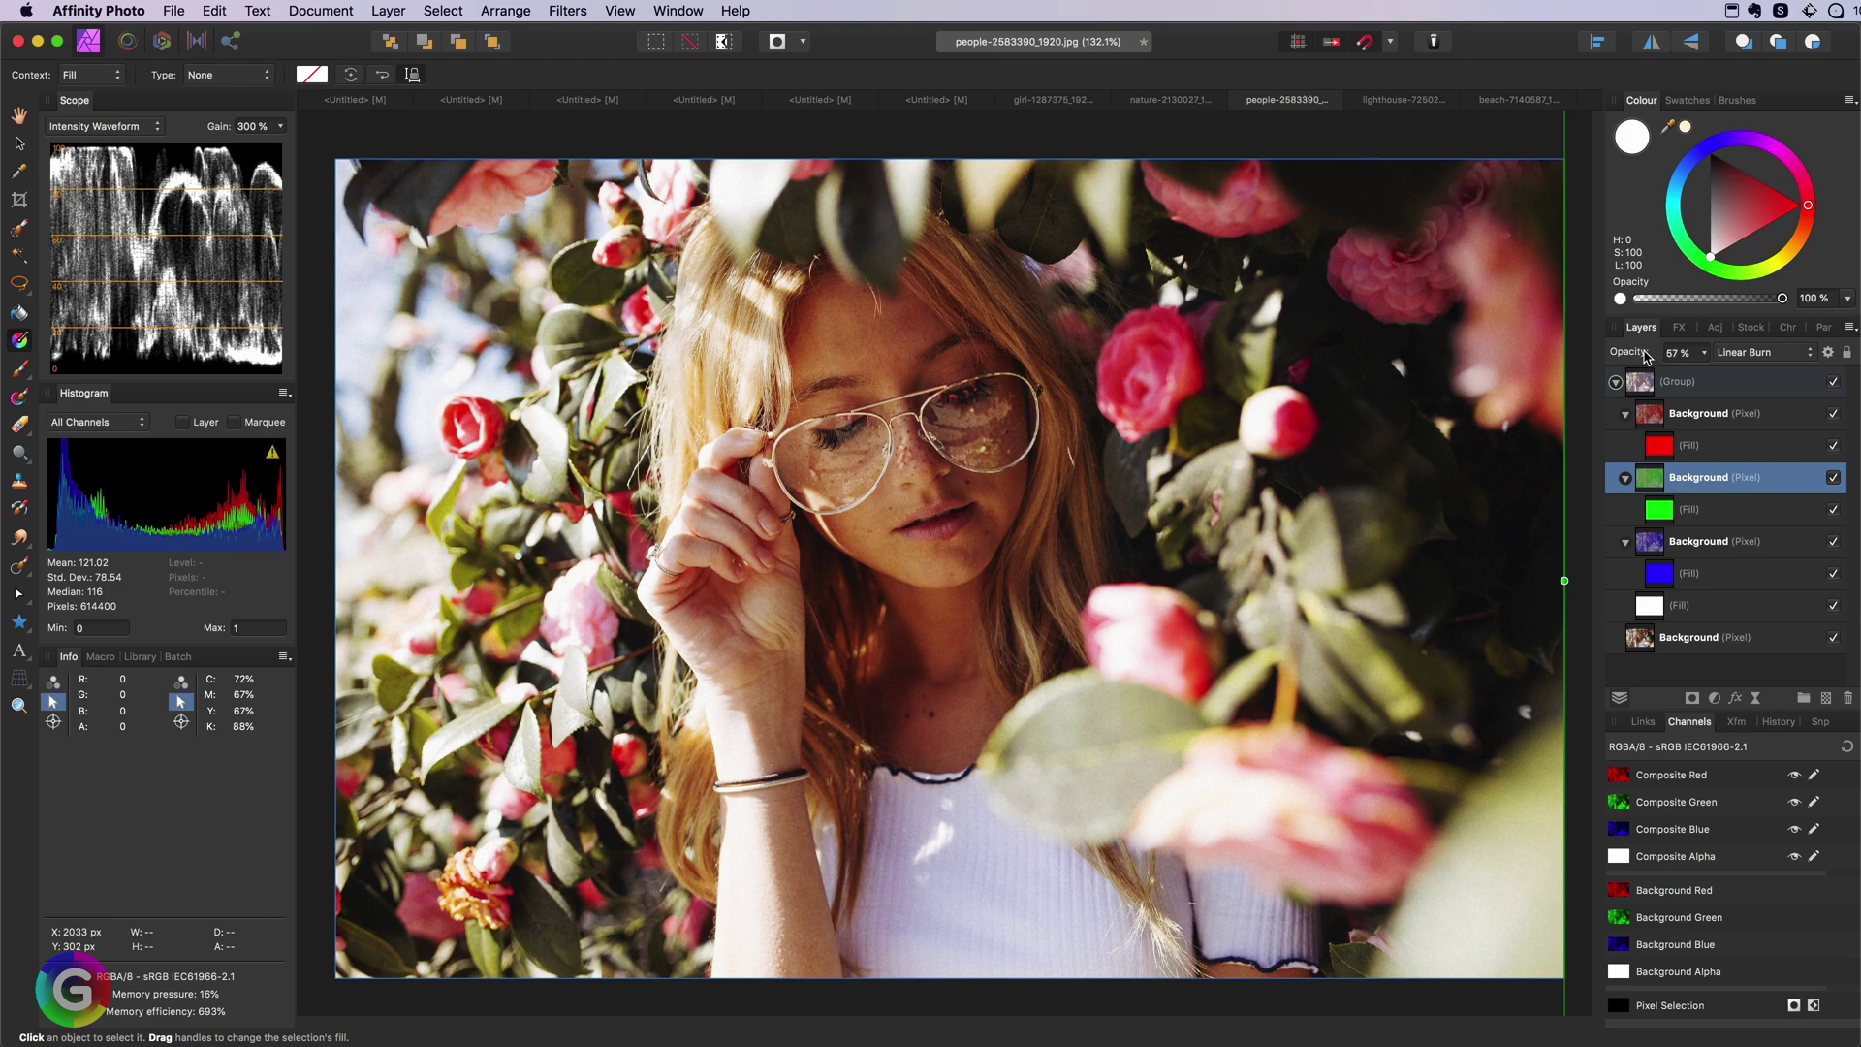
pyautogui.click(1661, 533)
pyautogui.moveTo(1655, 360); pyautogui.dragTo(1711, 360)
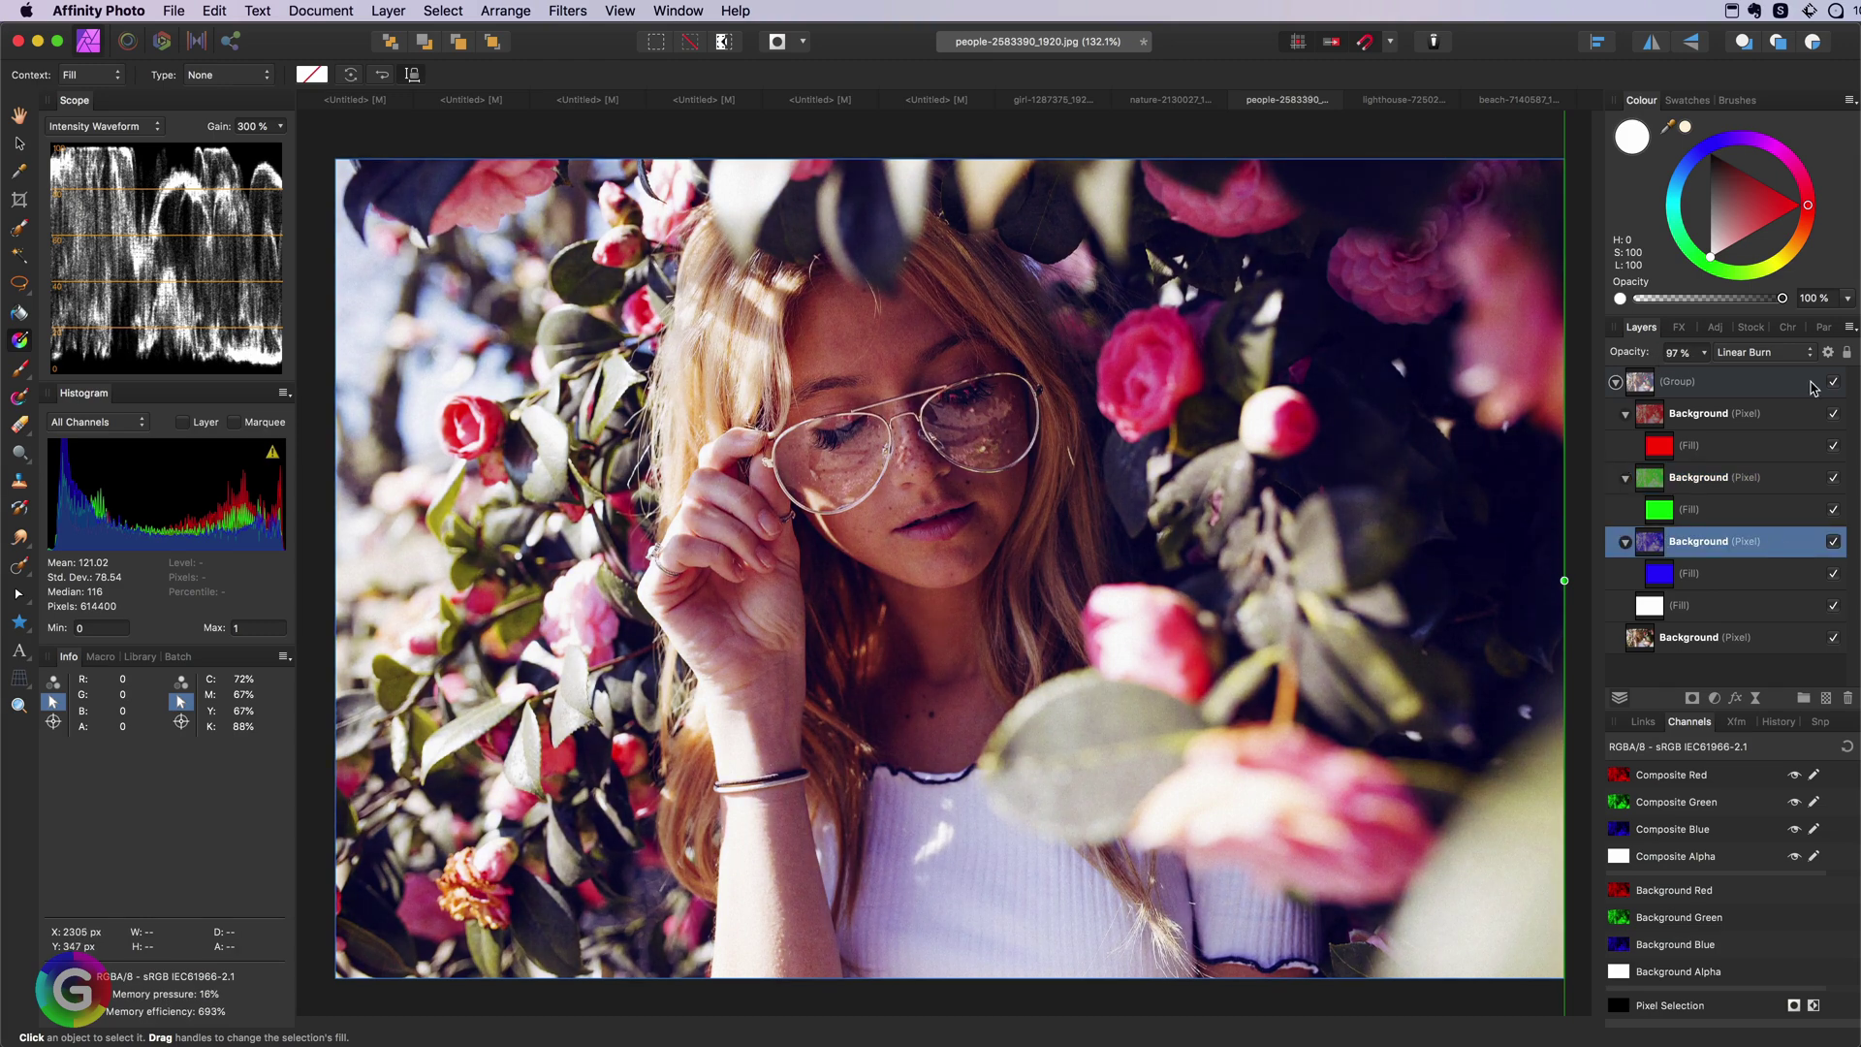
# Step: Retint the fills: blue to dark purple, green to dark yellow-green, red to orange-brown
pyautogui.click(1673, 574)
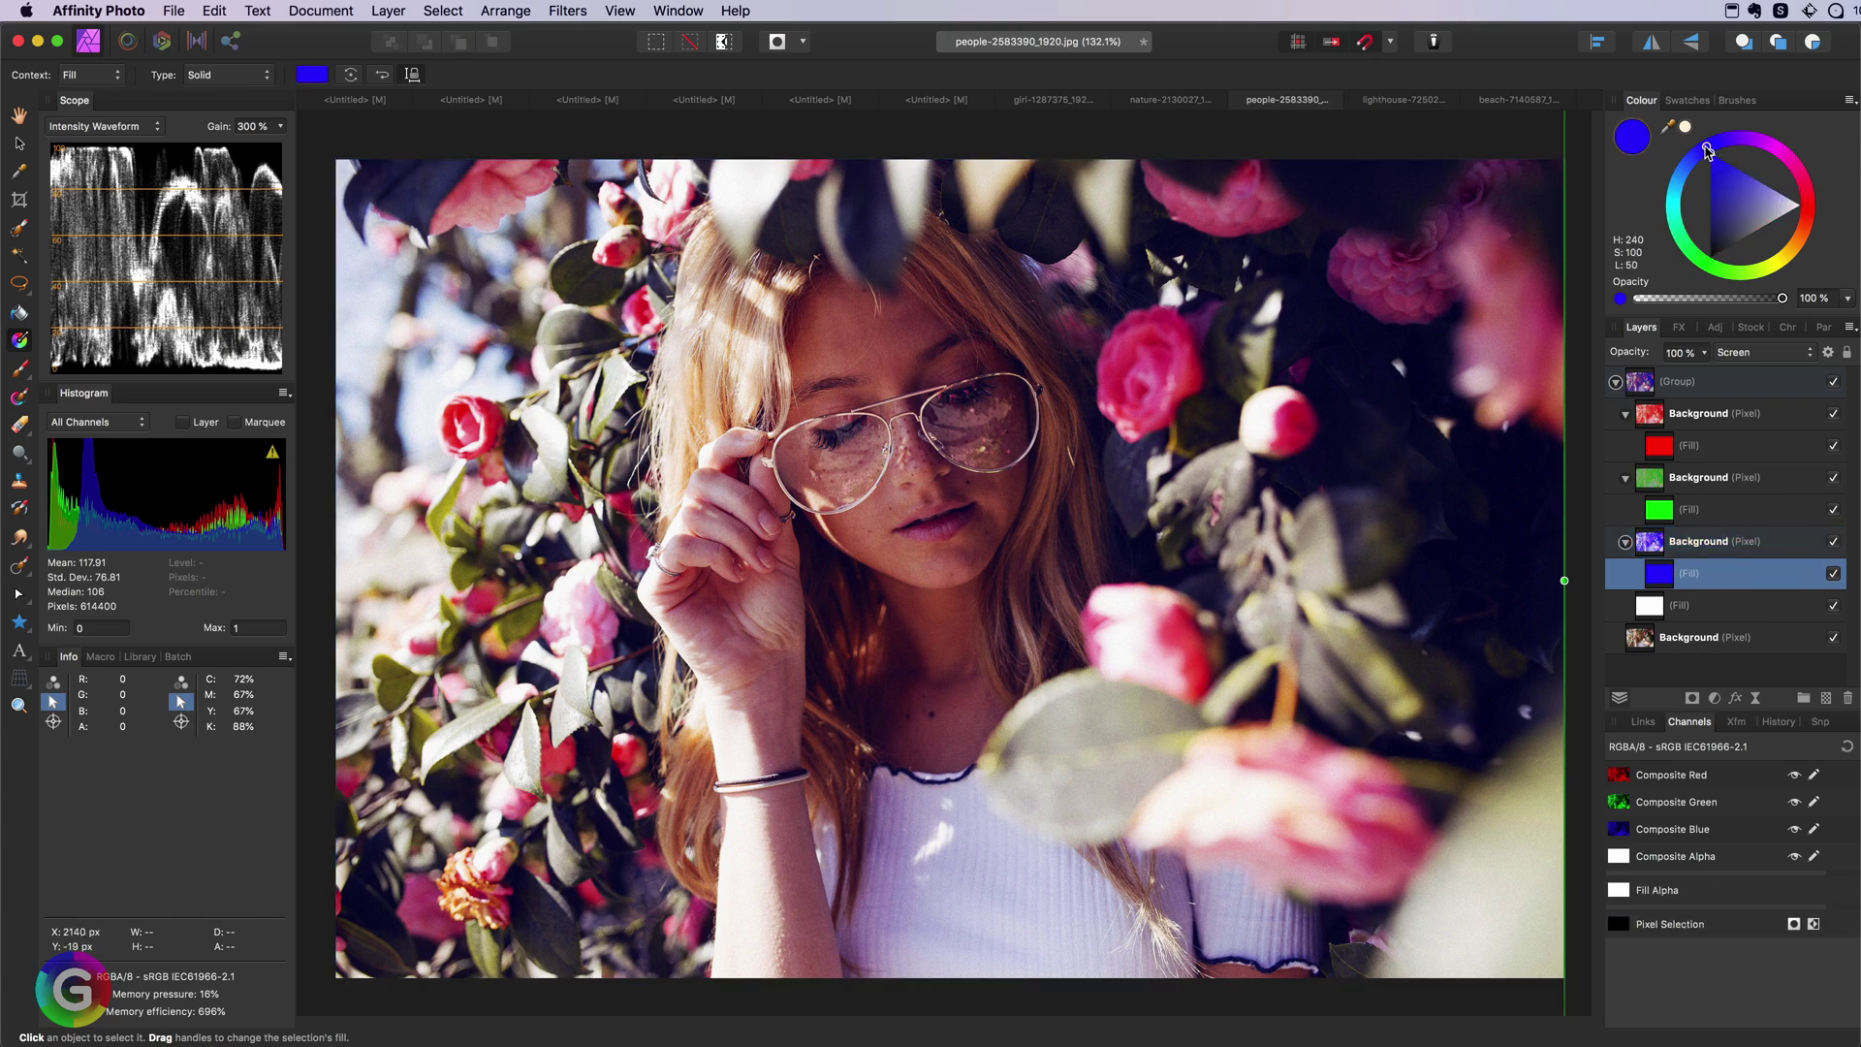
pyautogui.moveTo(1709, 148); pyautogui.dragTo(1740, 141)
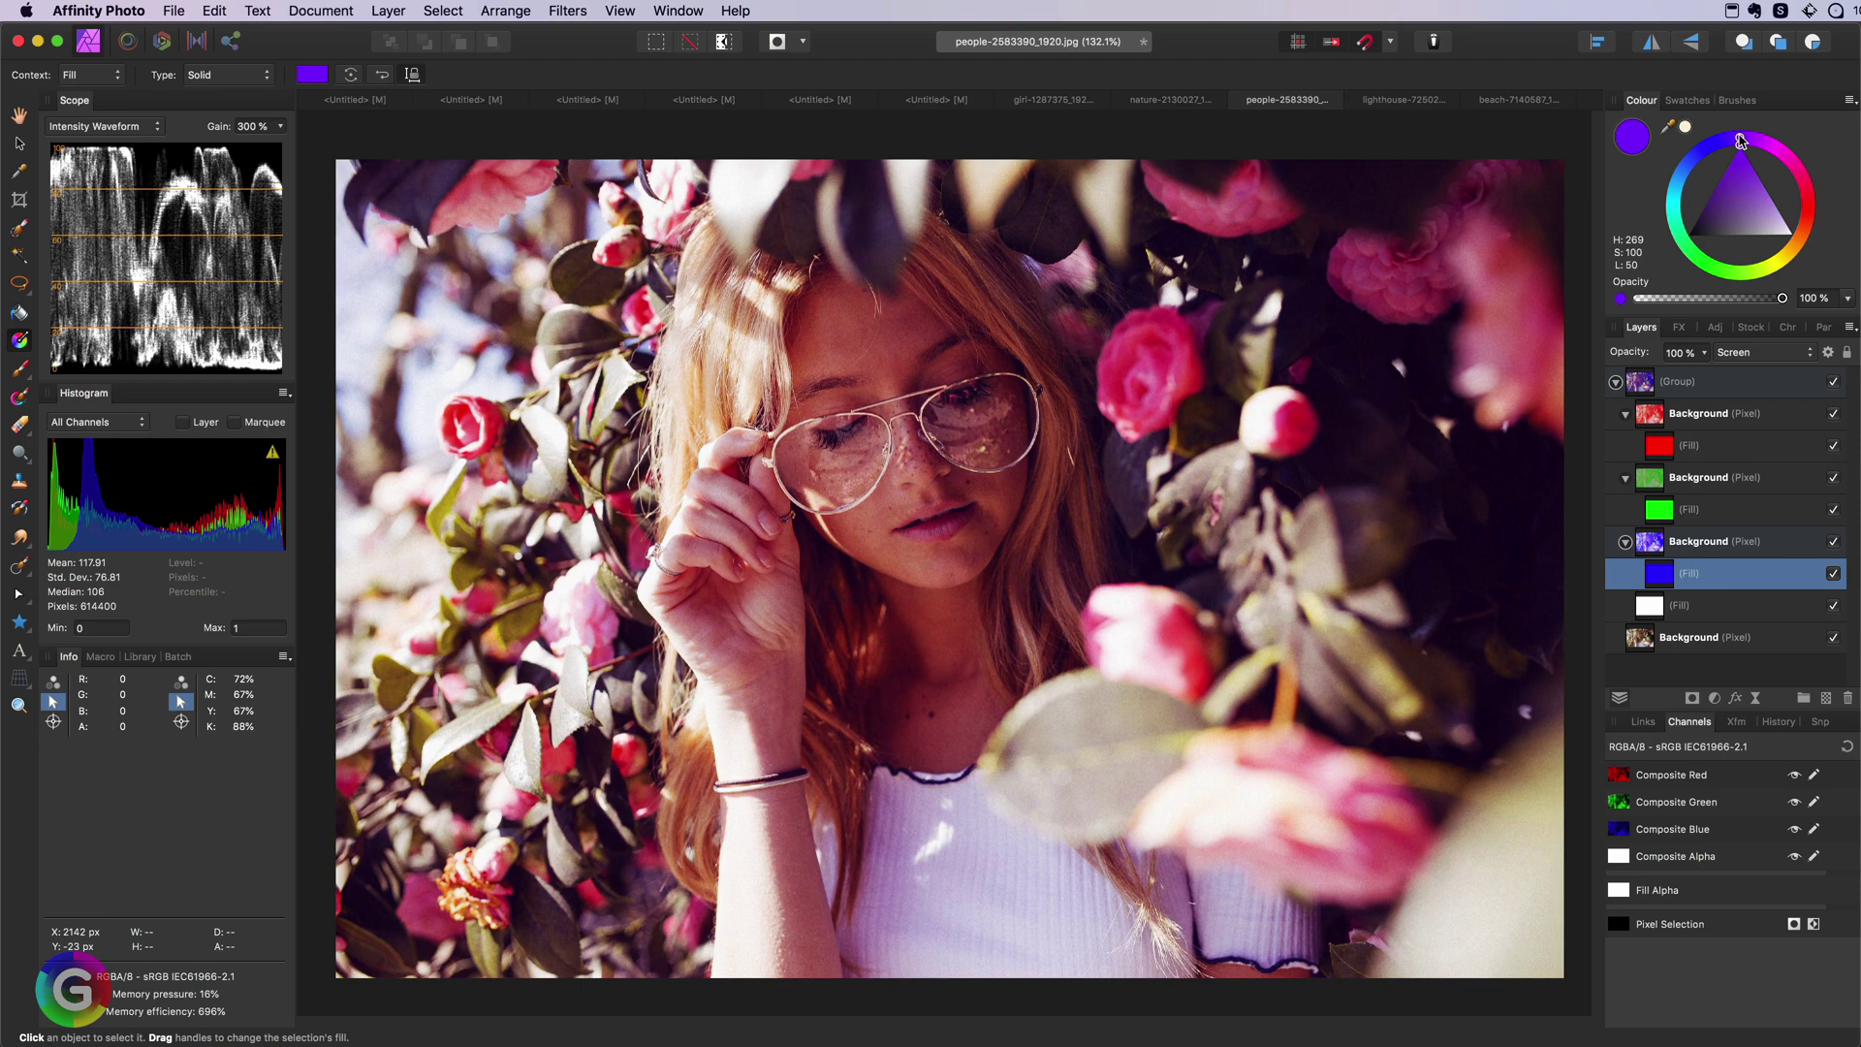
pyautogui.click(1715, 208)
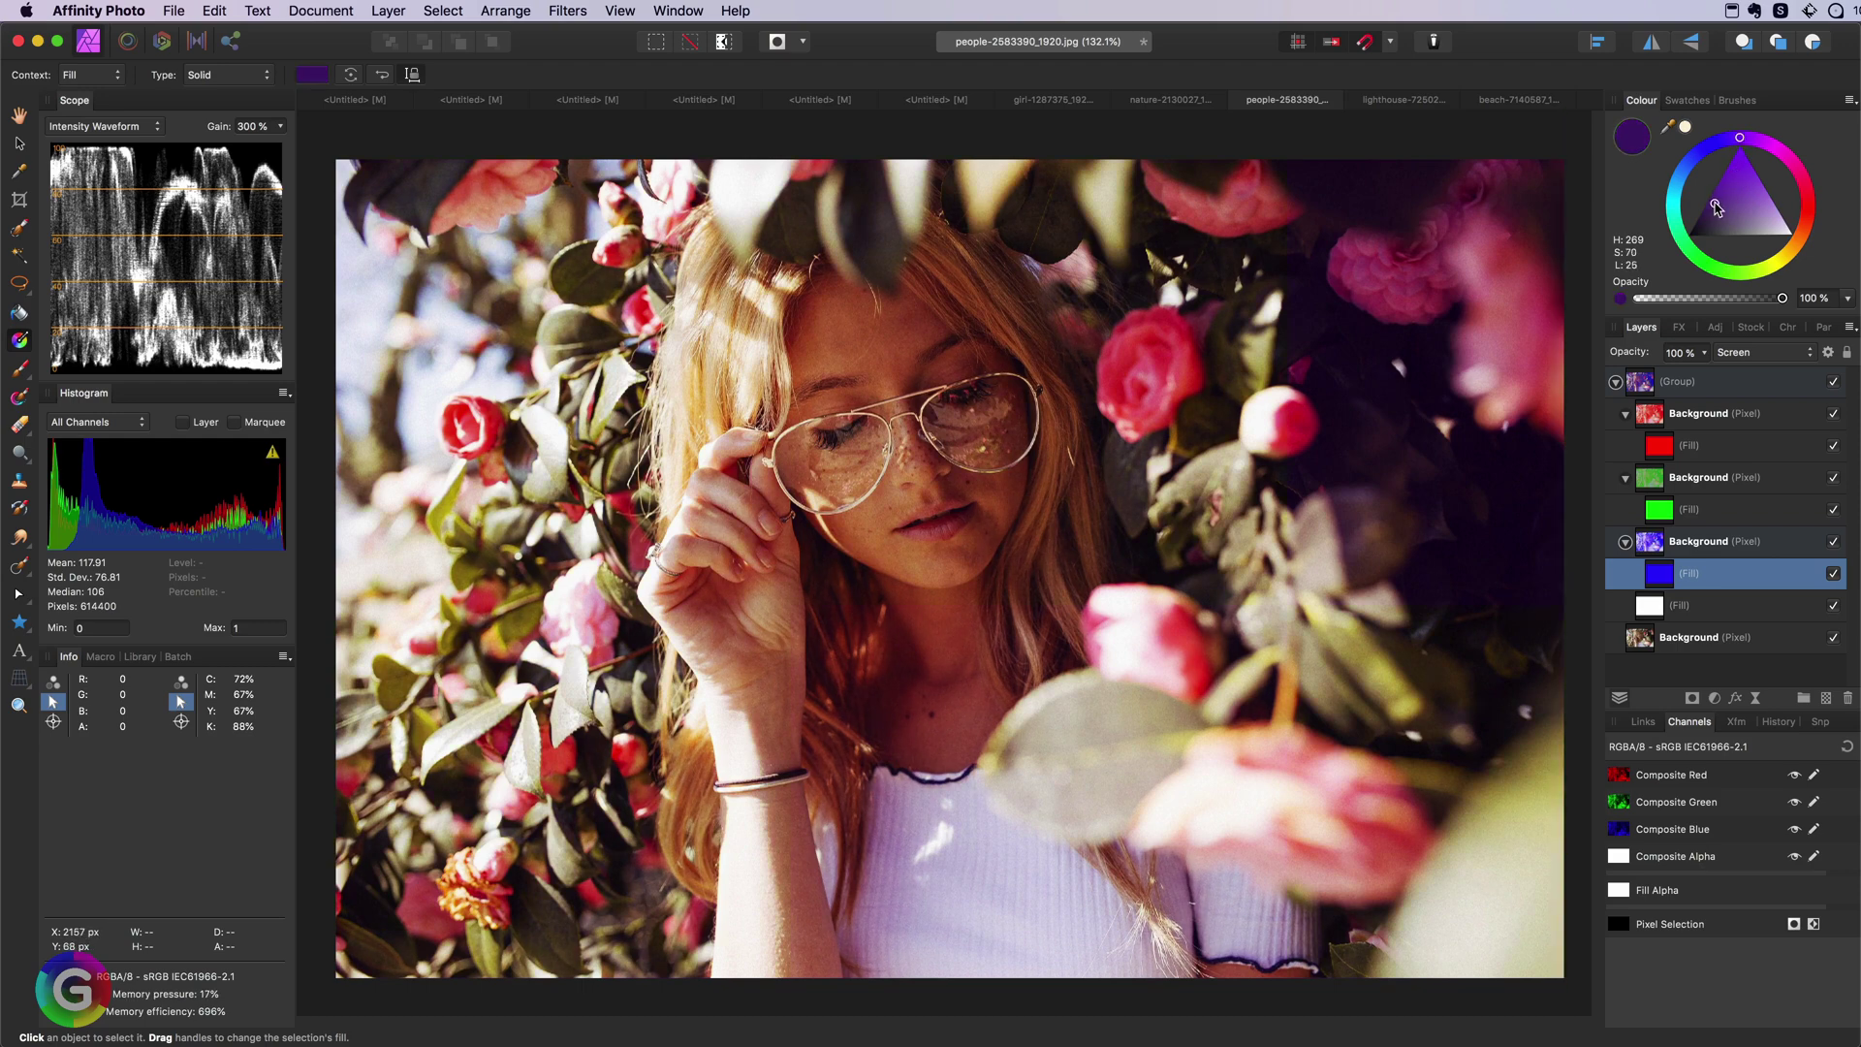
pyautogui.click(1705, 509)
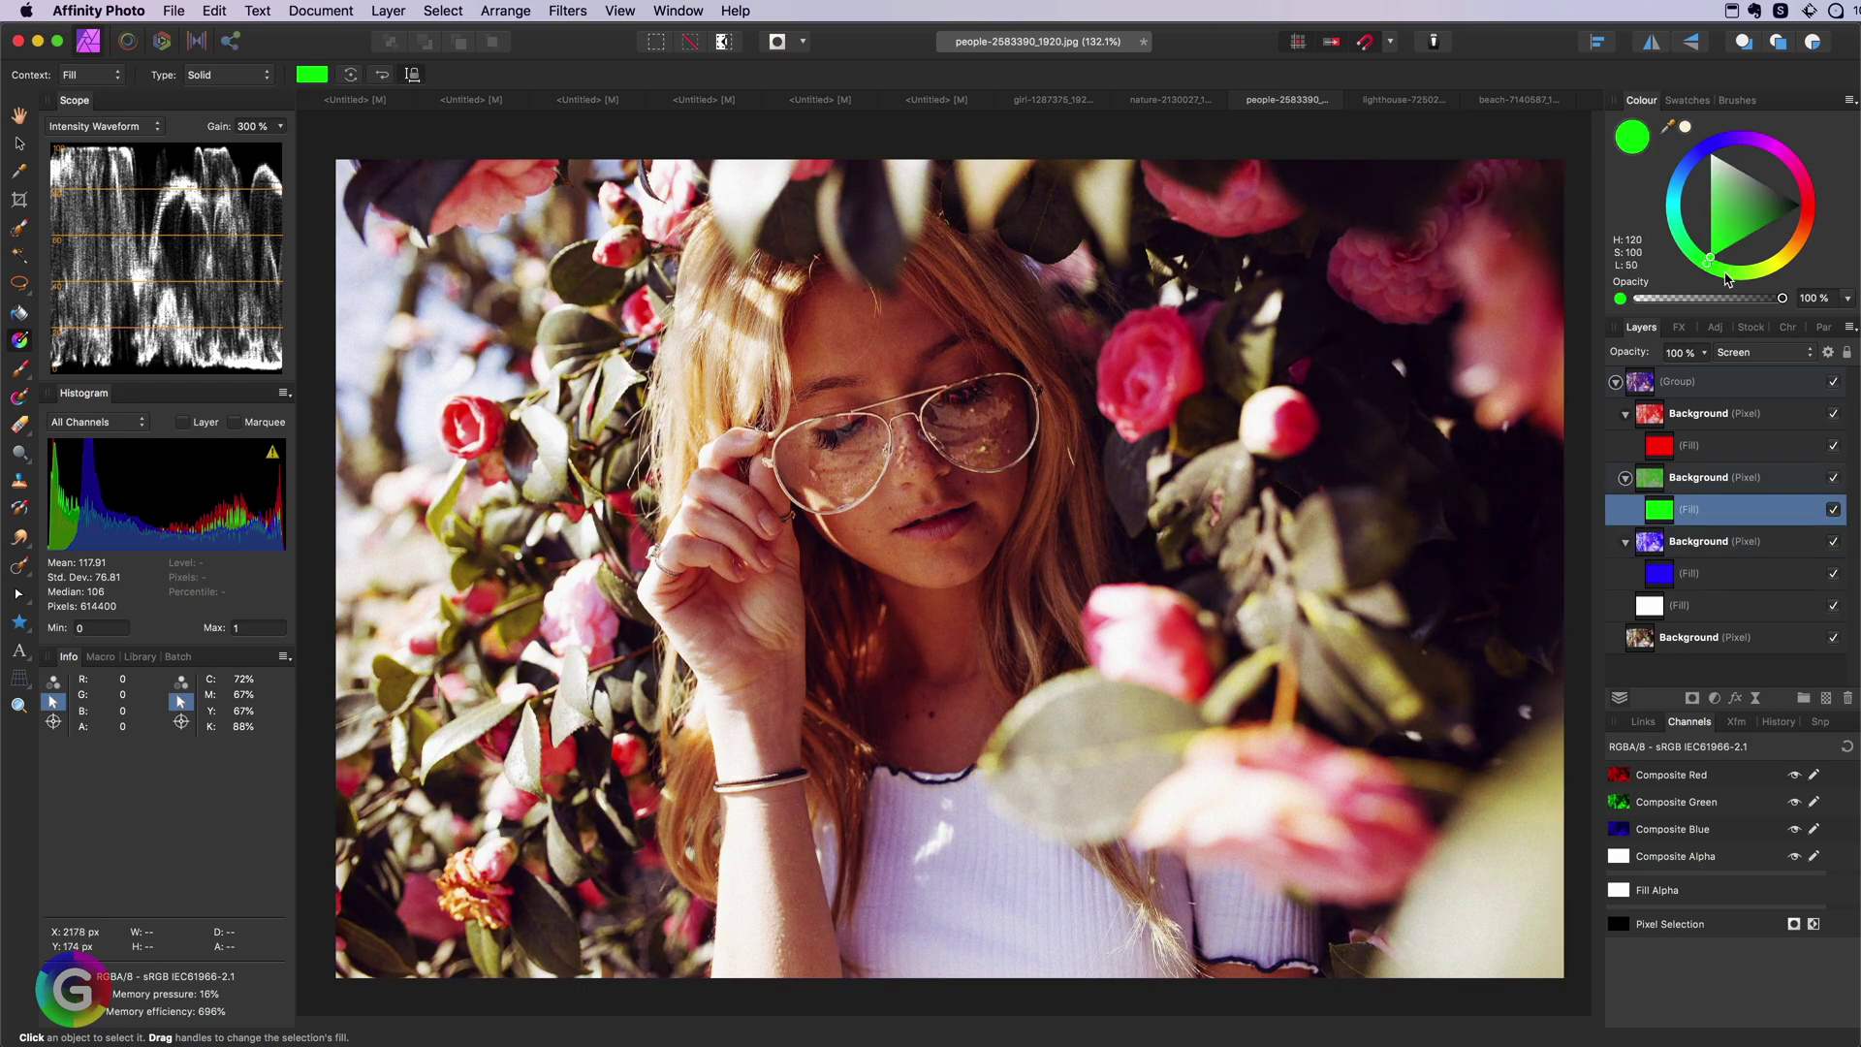
pyautogui.moveTo(1726, 280); pyautogui.dragTo(1771, 201)
pyautogui.click(1705, 445)
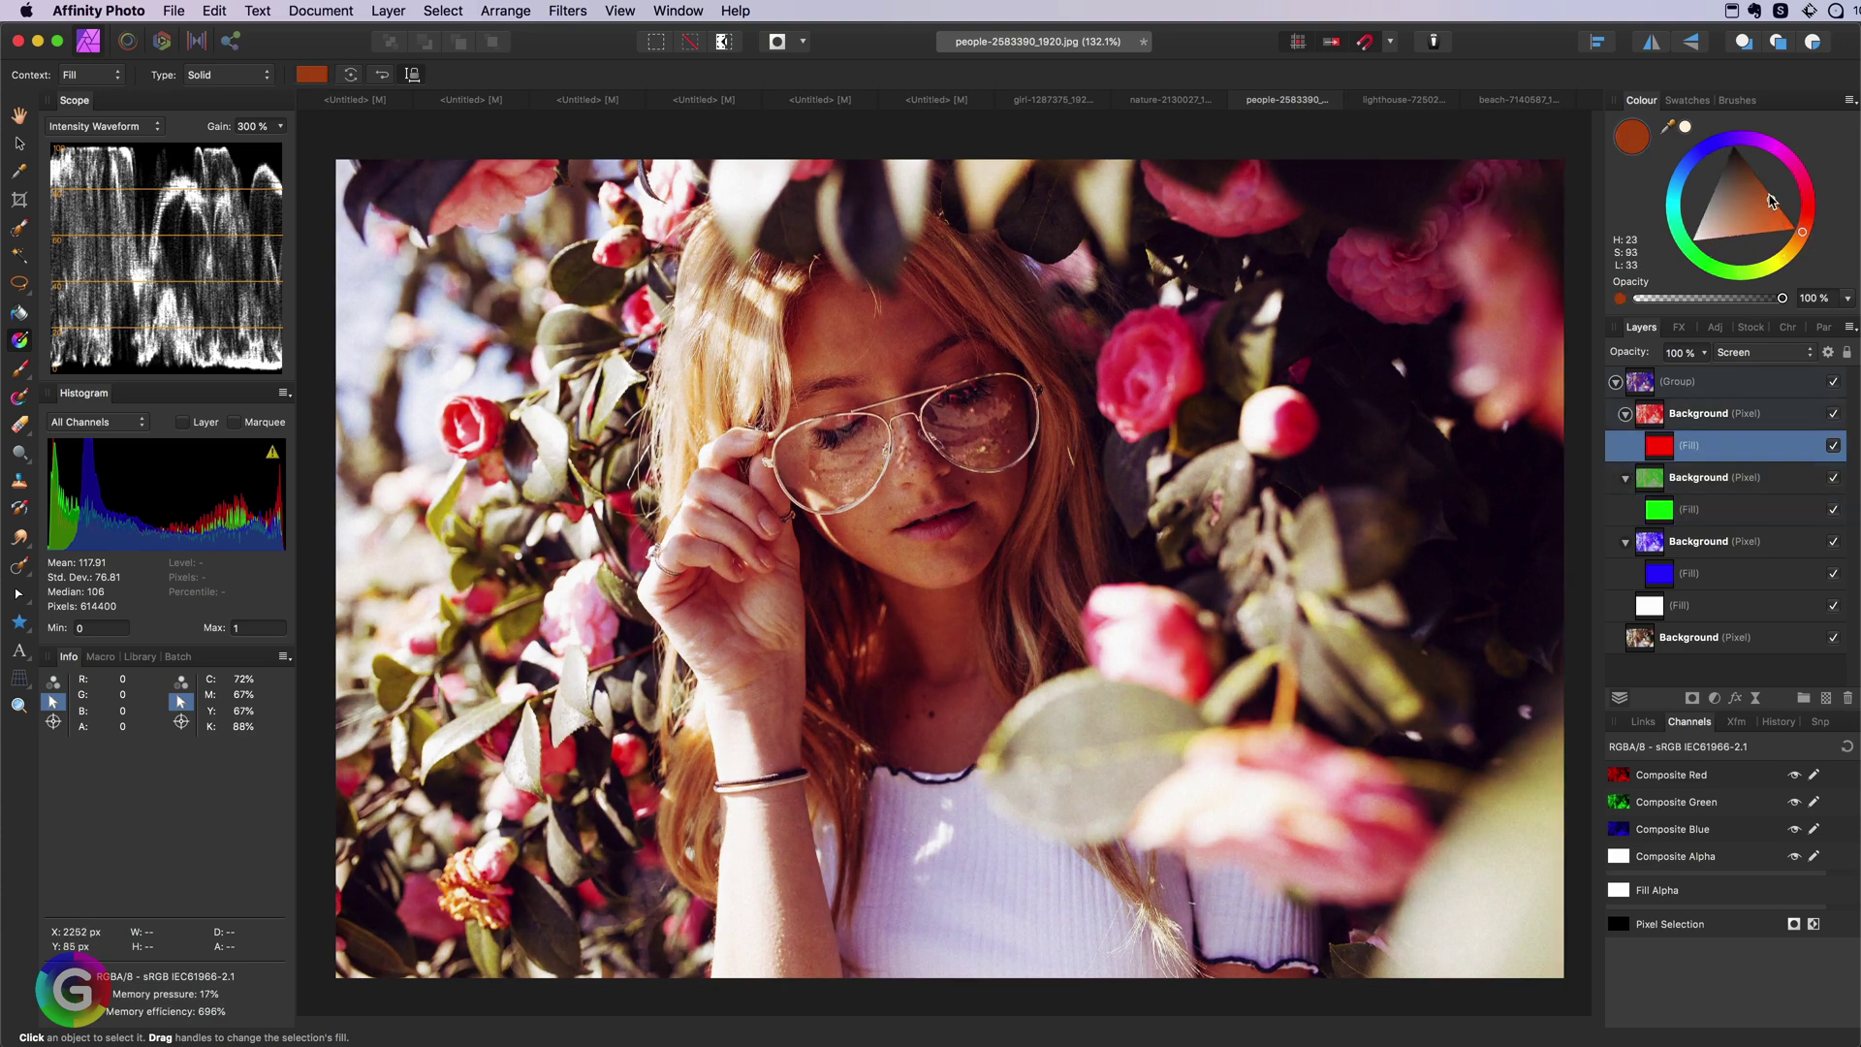
pyautogui.click(1706, 381)
pyautogui.click(1615, 380)
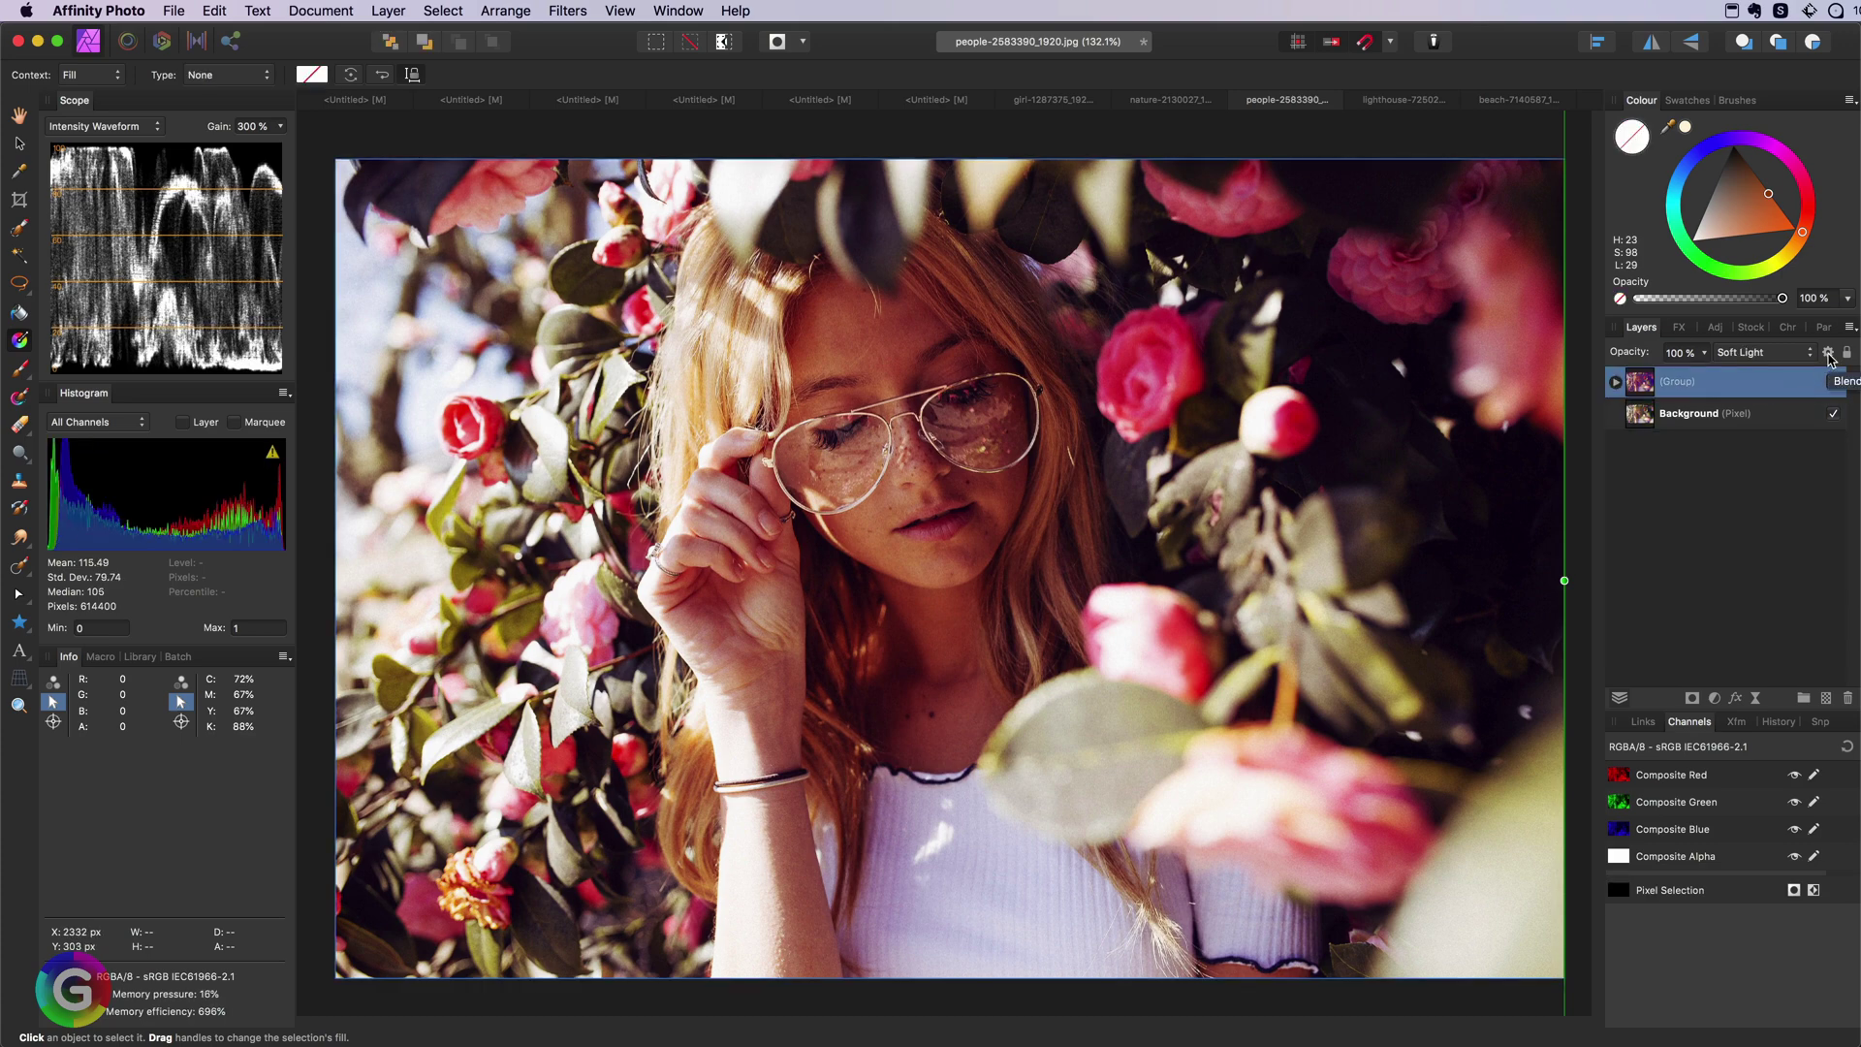
# Step: Blend the people photo's channel group in Overlay and show the macro Library
pyautogui.click(1743, 354)
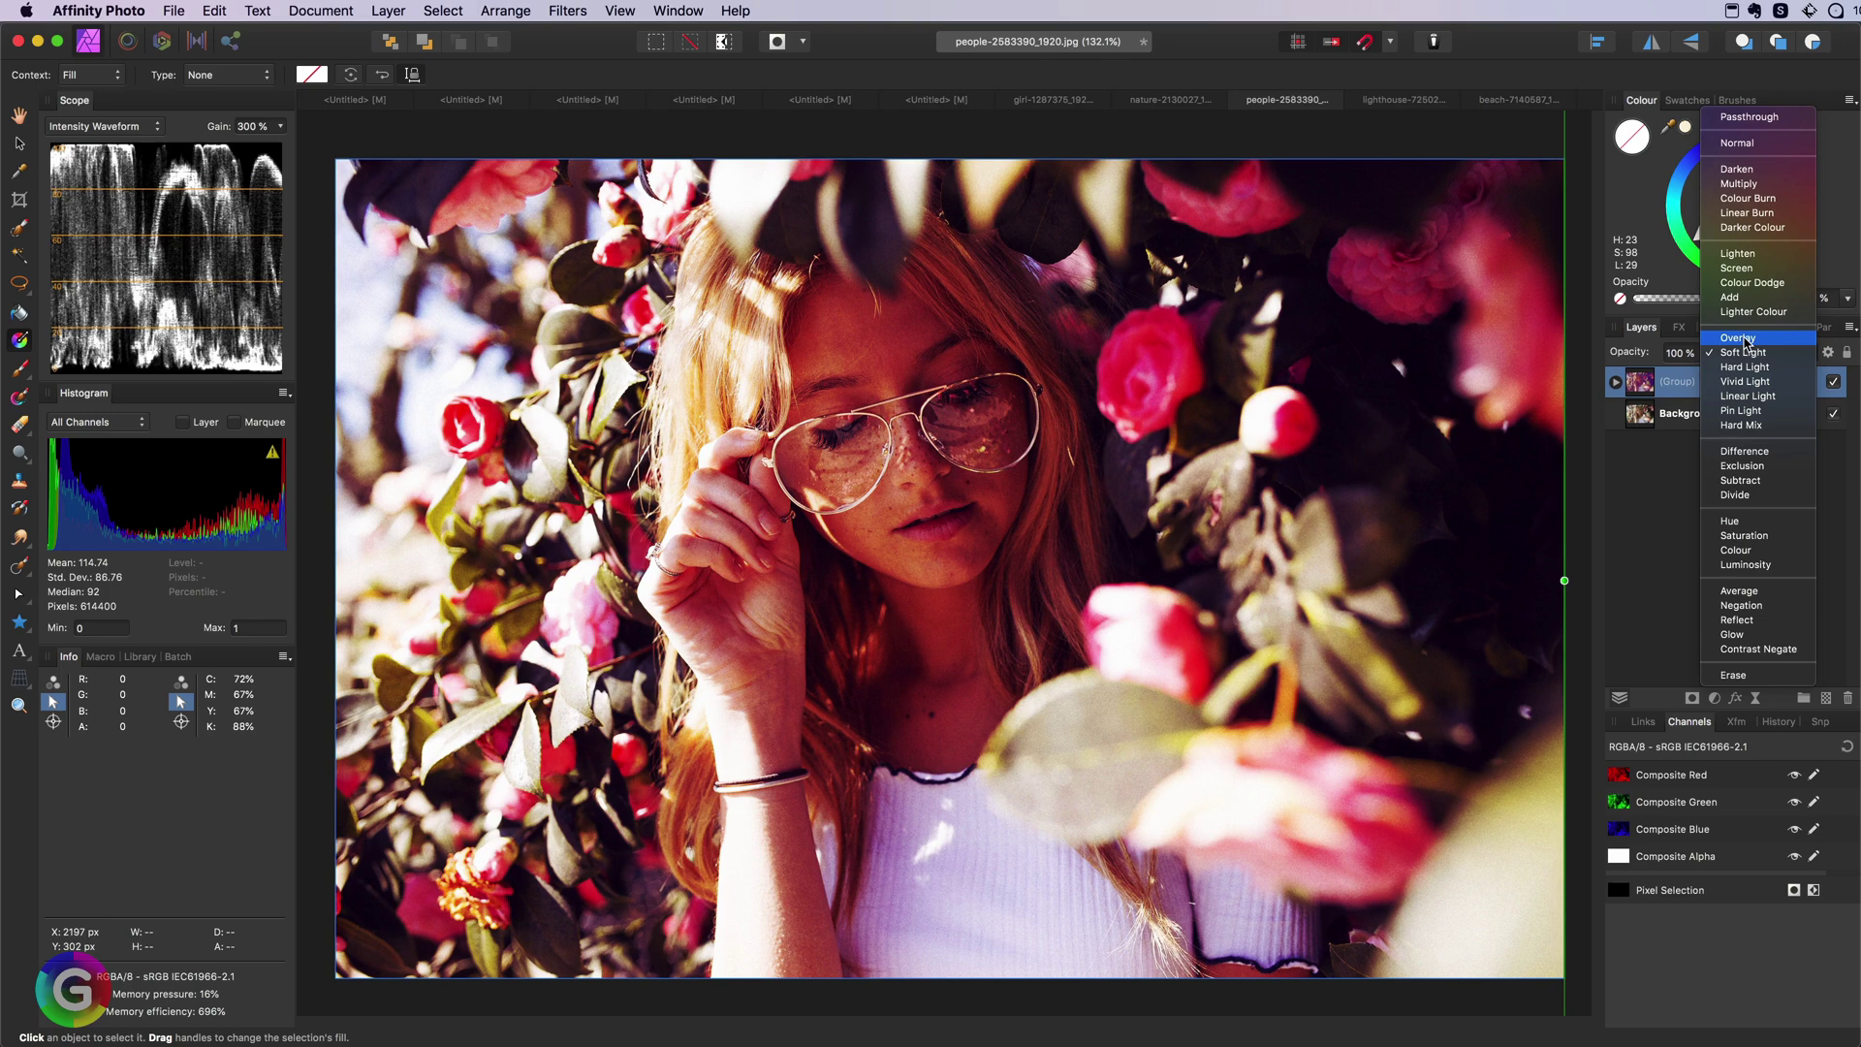
pyautogui.click(1739, 337)
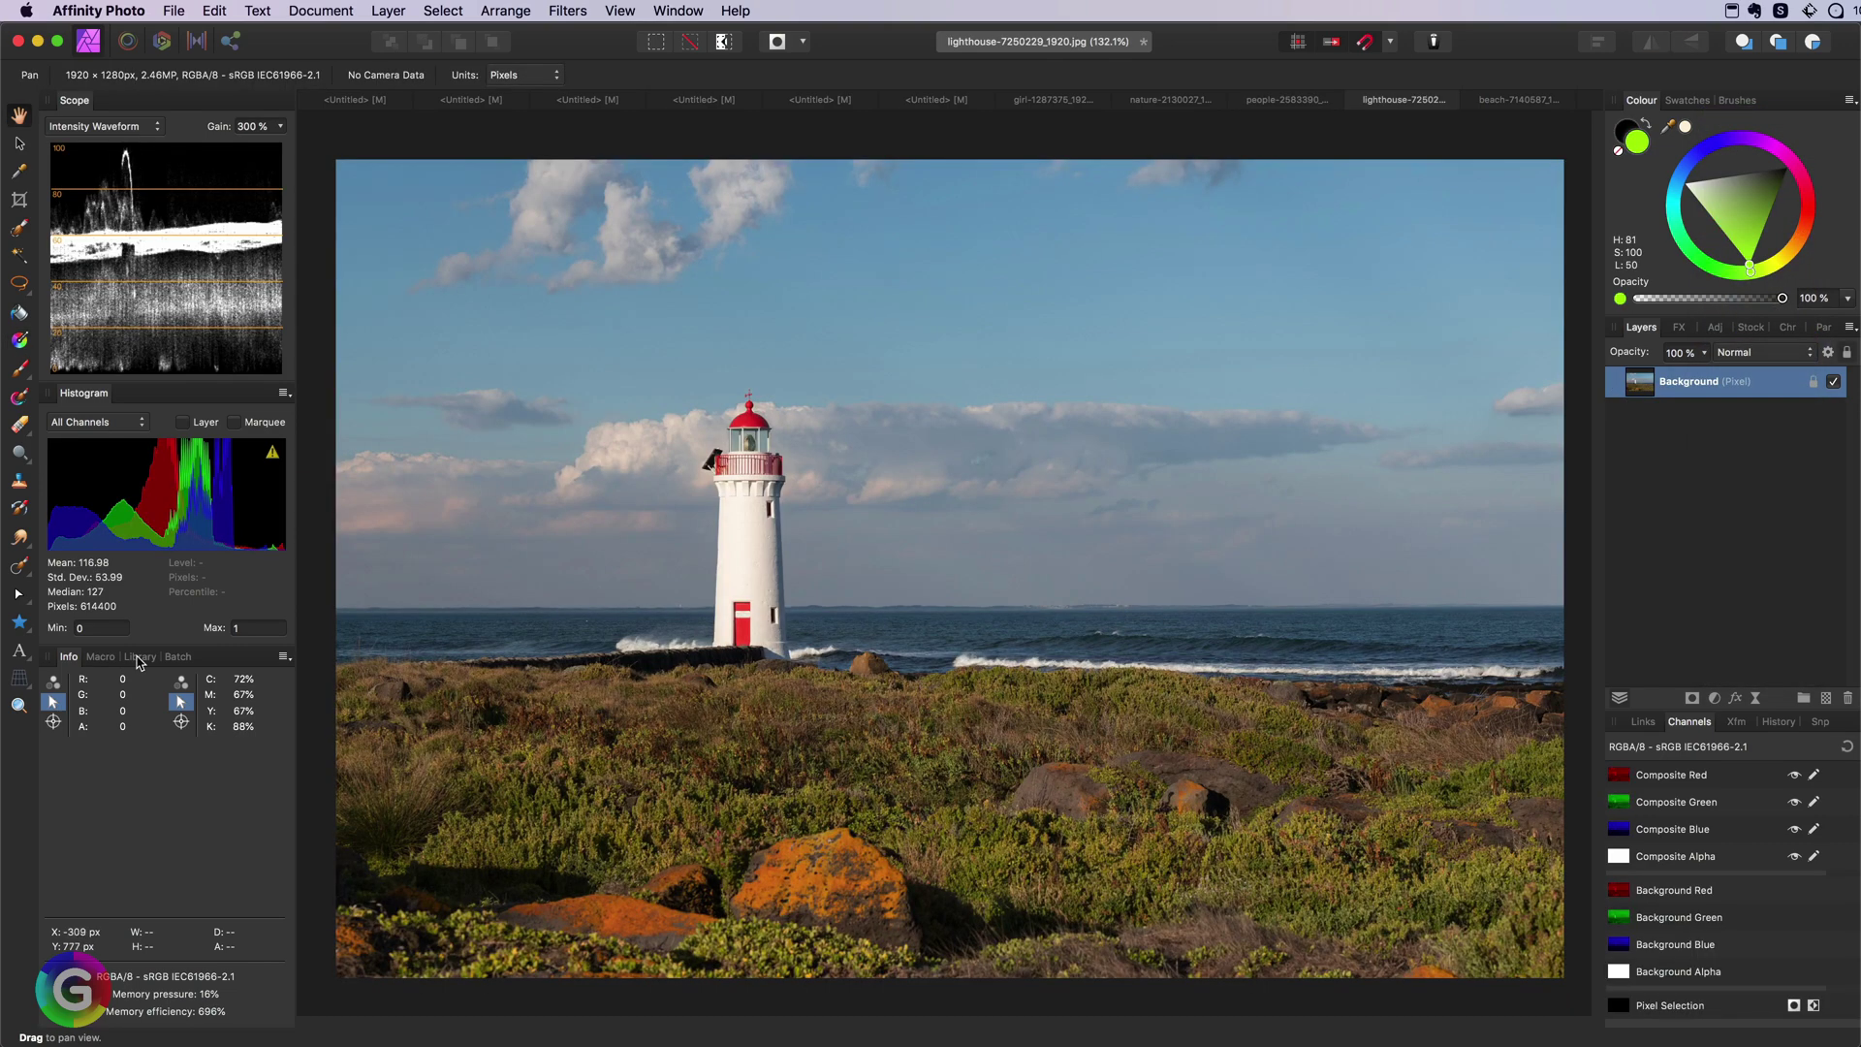
pyautogui.click(140, 657)
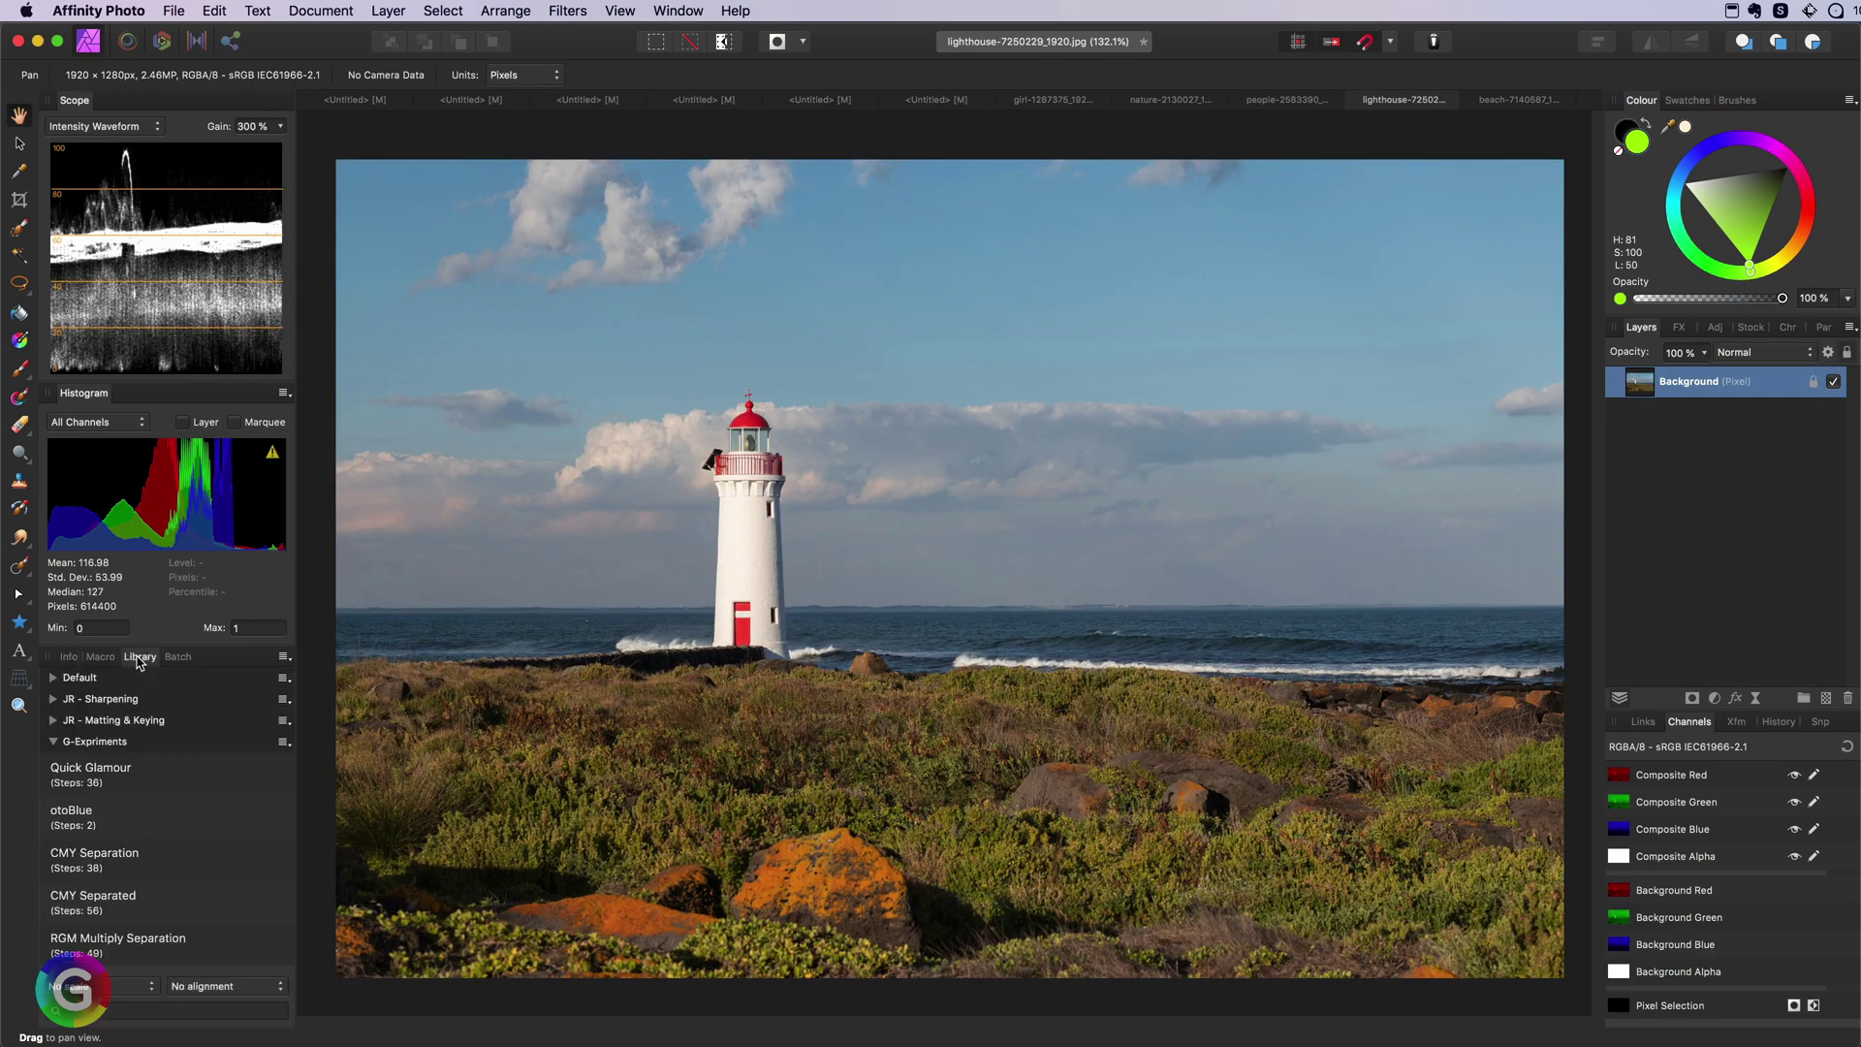
# Step: Play the G-Expriments RGM Multiply Separation macro on the lighthouse photo
pyautogui.click(147, 935)
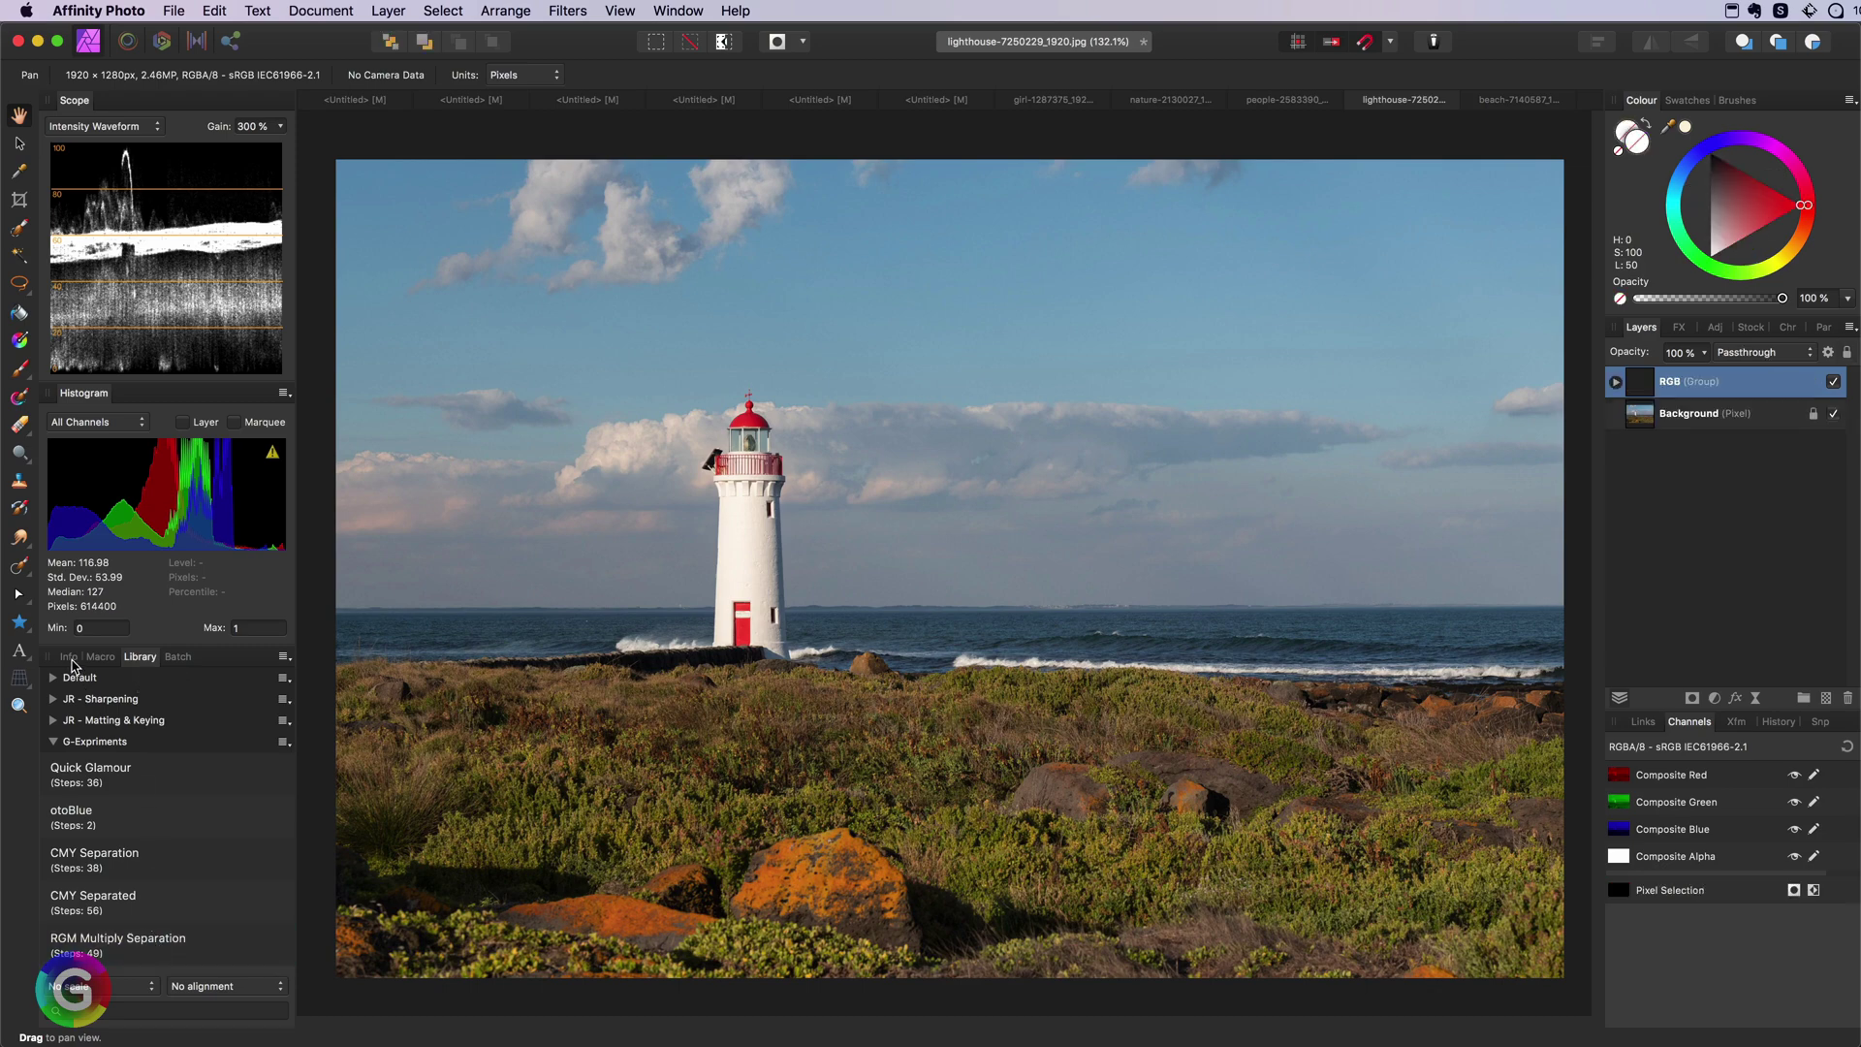
# Step: Hide the macro library and expand the RGB group and its R, G, B layers
pyautogui.click(69, 657)
pyautogui.click(1615, 382)
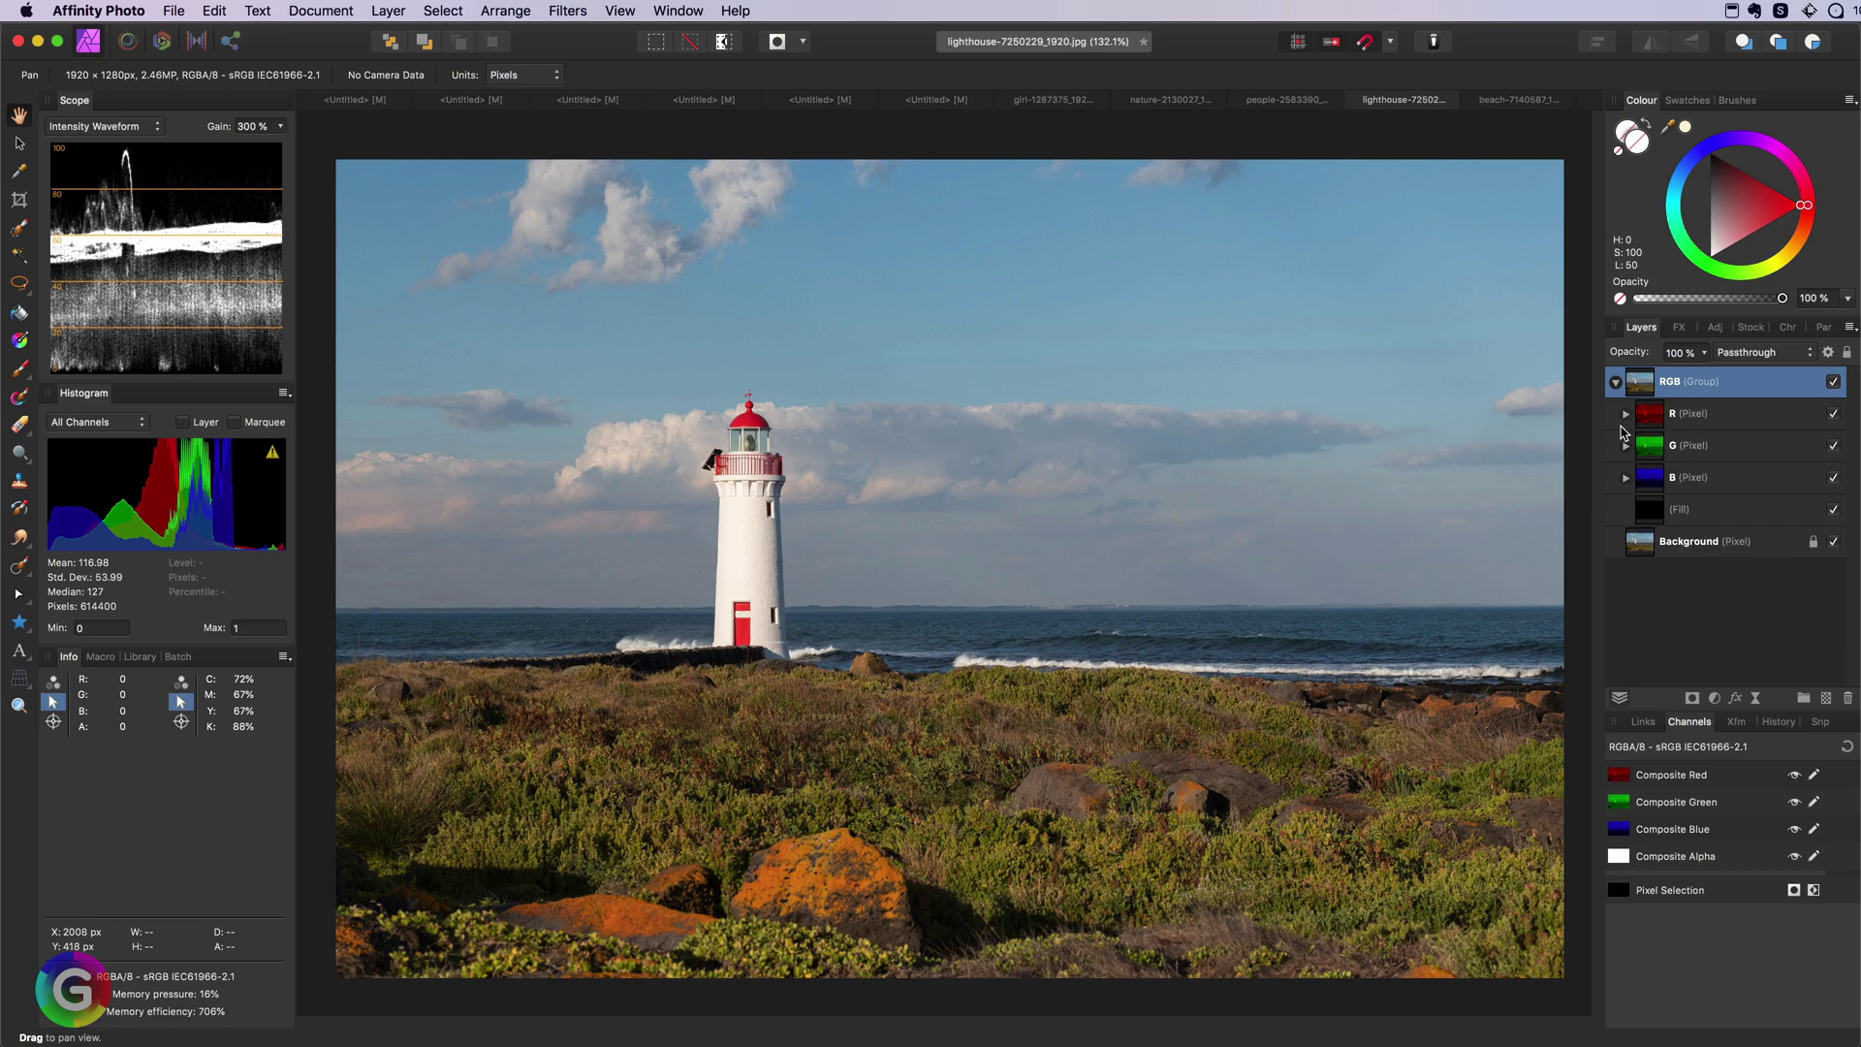
pyautogui.click(1625, 413)
pyautogui.click(1625, 477)
pyautogui.click(1625, 541)
# Step: Set the R, G and B pixel layers to Linear Burn at 50% opacity
pyautogui.click(1677, 605)
pyautogui.click(1686, 541)
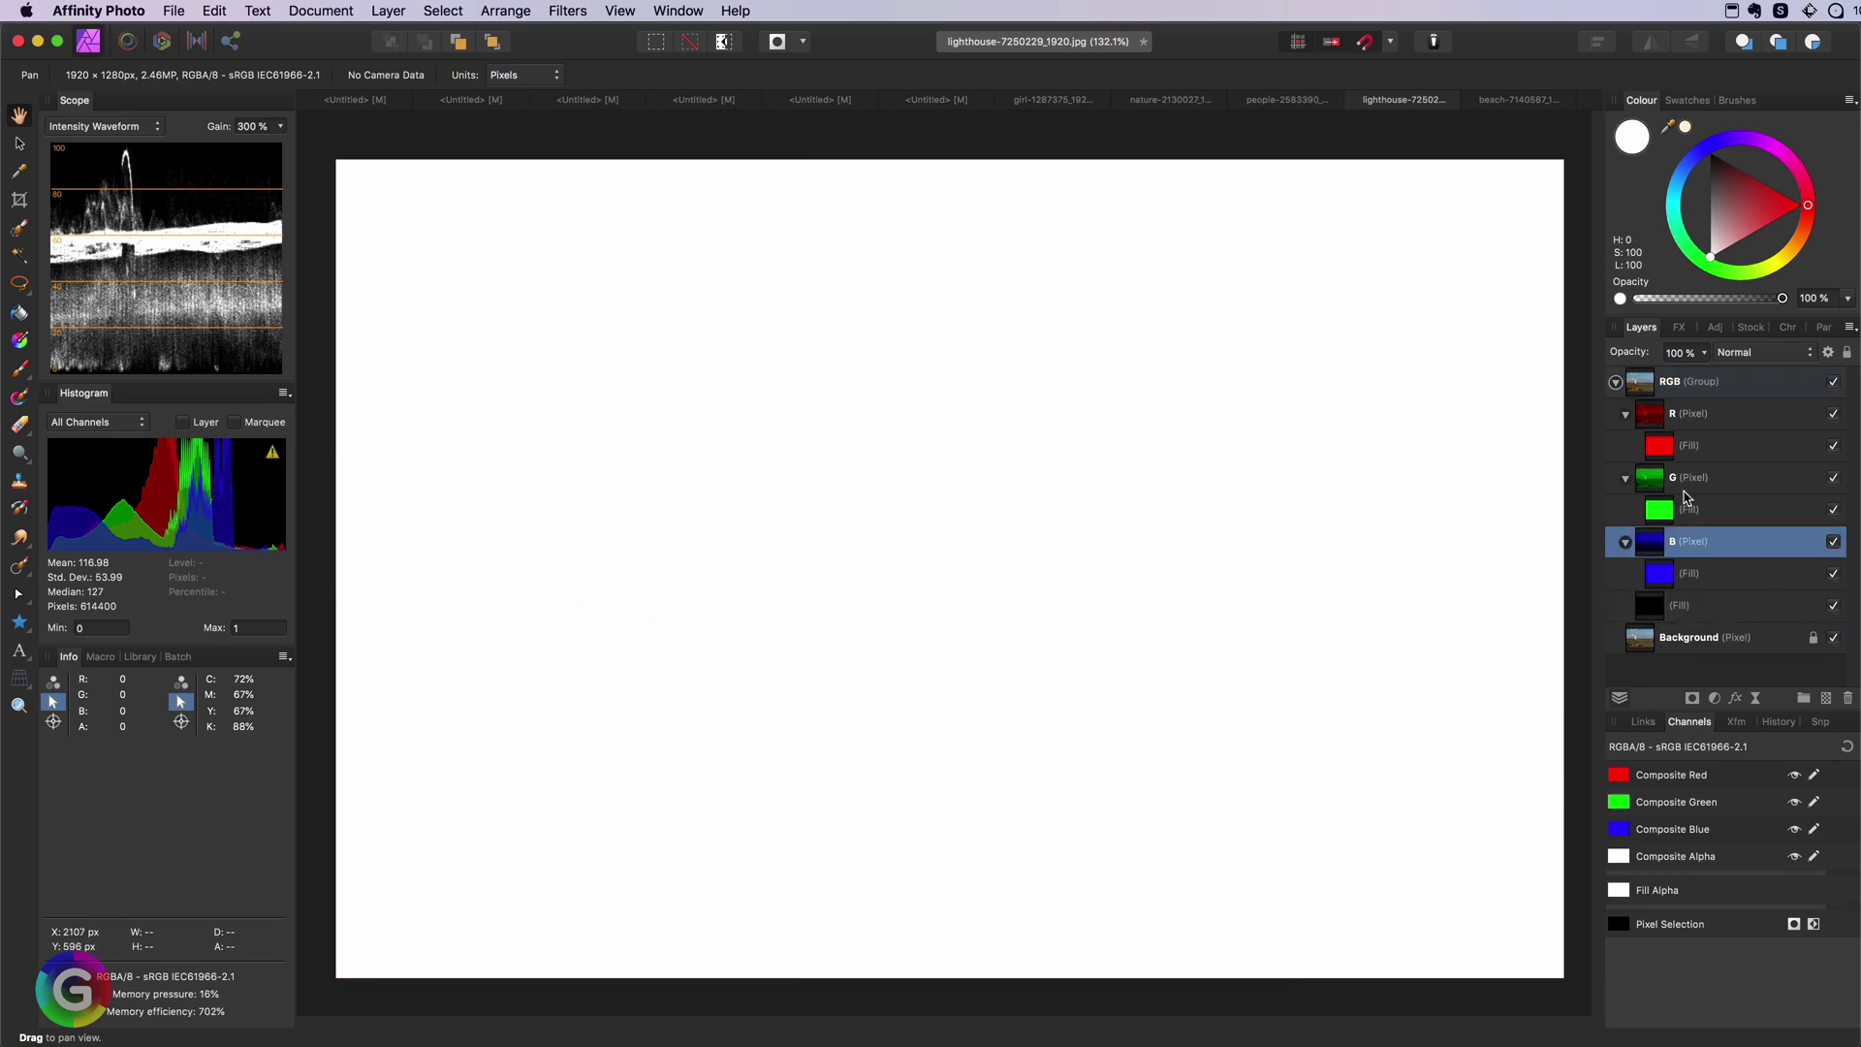
pyautogui.keyDown('super'); pyautogui.click(1687, 477); pyautogui.keyUp('super')
pyautogui.keyDown('super'); pyautogui.click(1686, 413); pyautogui.keyUp('super')
pyautogui.click(1762, 352)
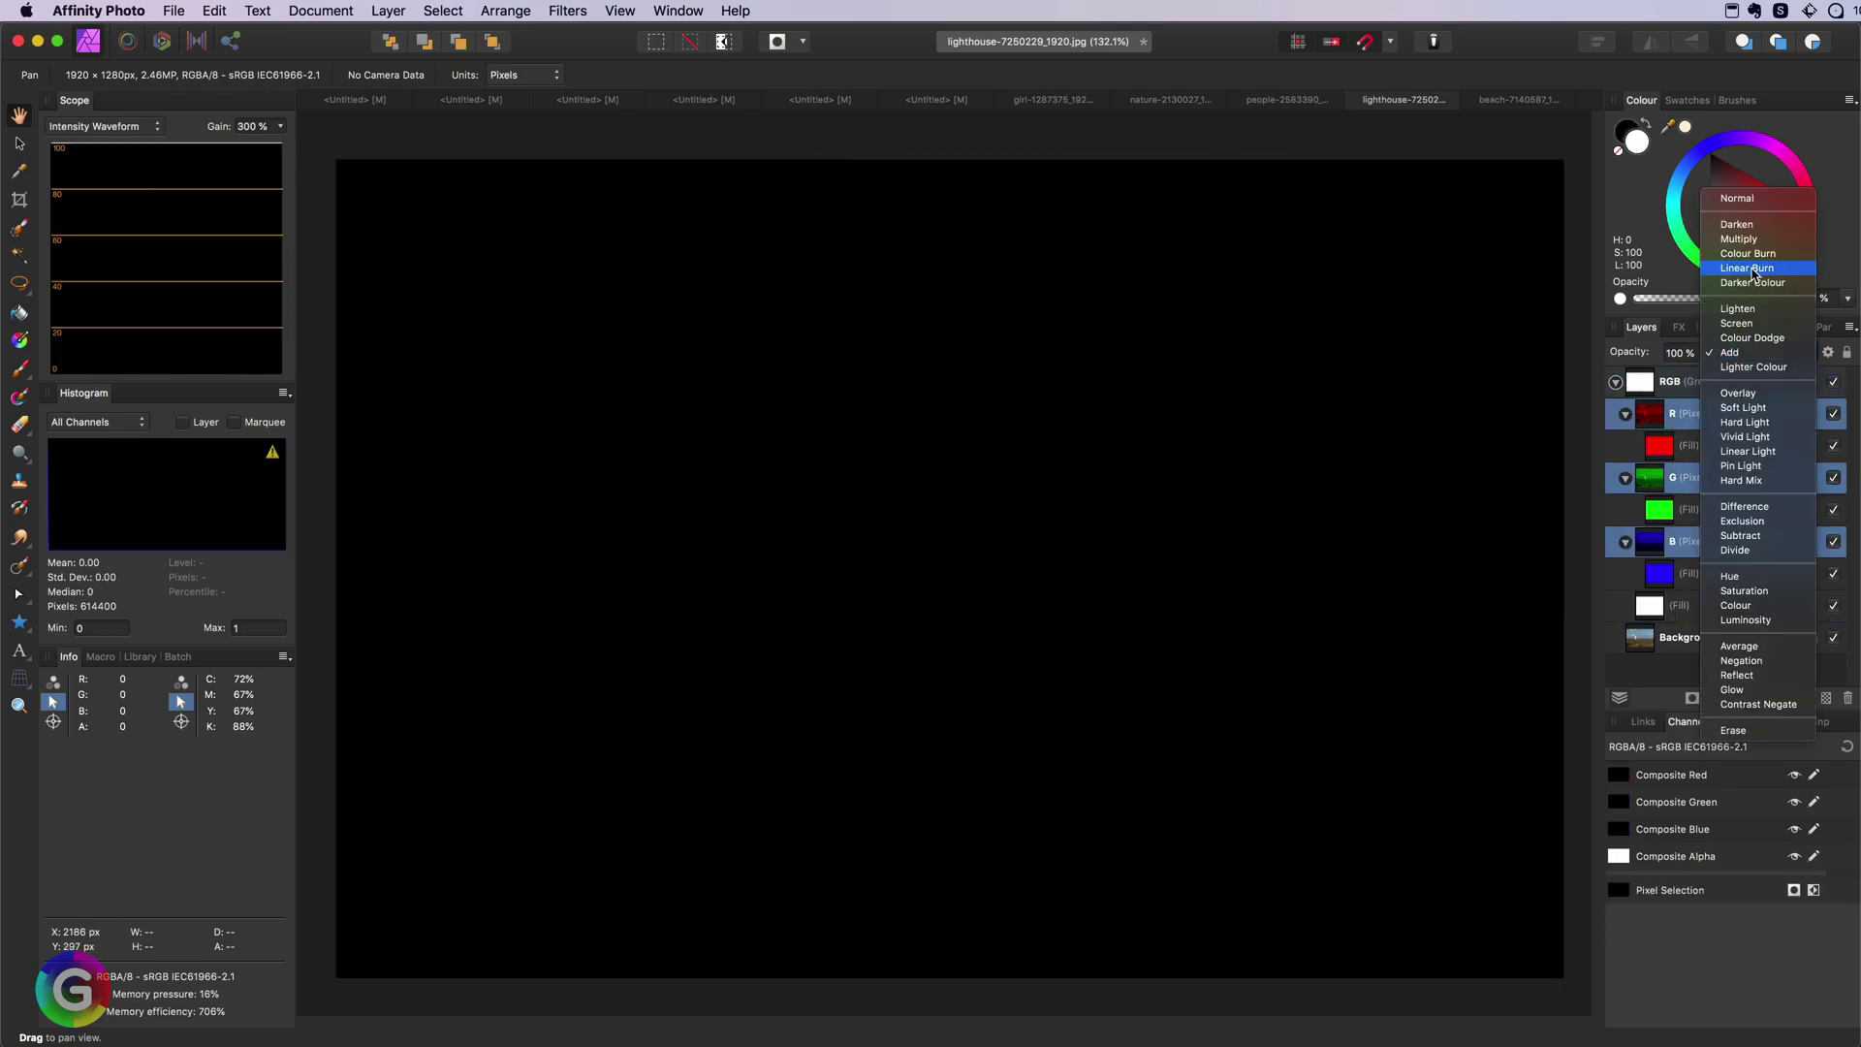
pyautogui.click(1752, 267)
pyautogui.click(1678, 352)
pyautogui.write('50')
pyautogui.press('Return')
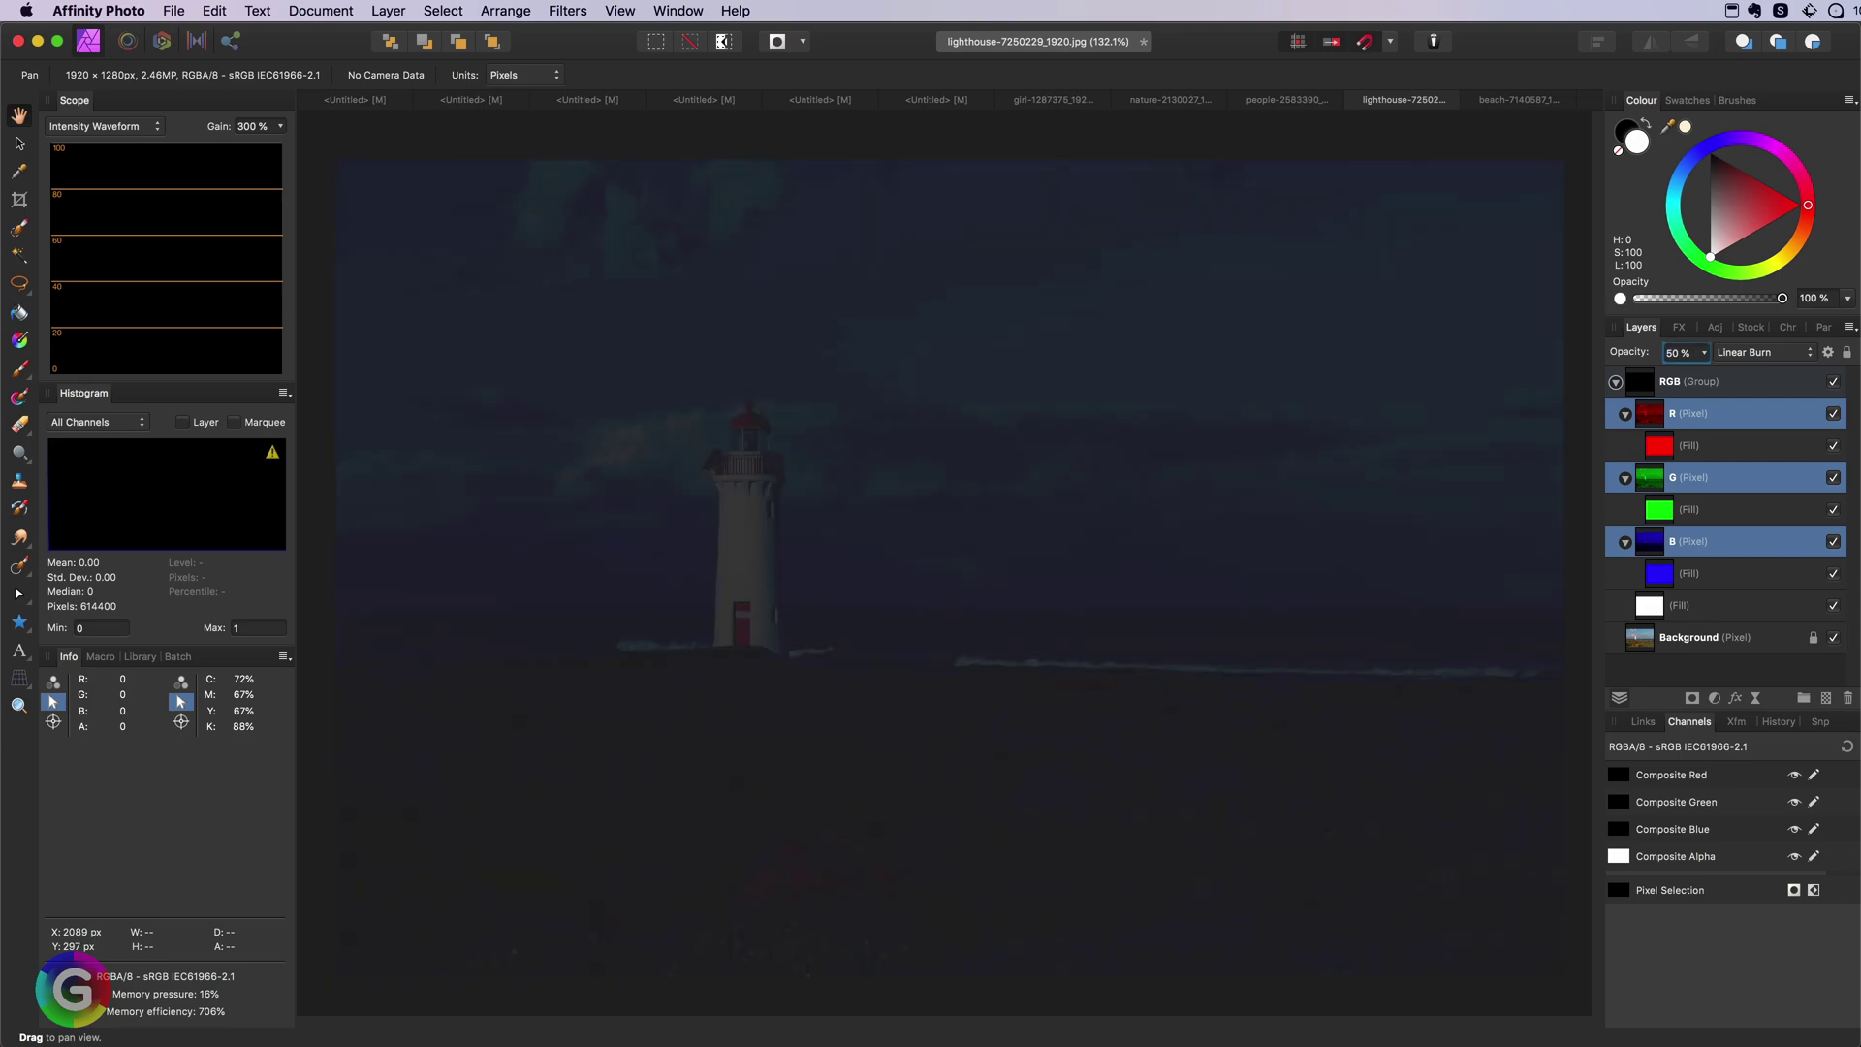
# Step: Set the R, G and B fill layers to Screen
pyautogui.click(1677, 445)
pyautogui.keyDown('super'); pyautogui.click(1677, 509); pyautogui.keyUp('super')
pyautogui.keyDown('super'); pyautogui.click(1677, 573); pyautogui.keyUp('super')
pyautogui.click(1761, 352)
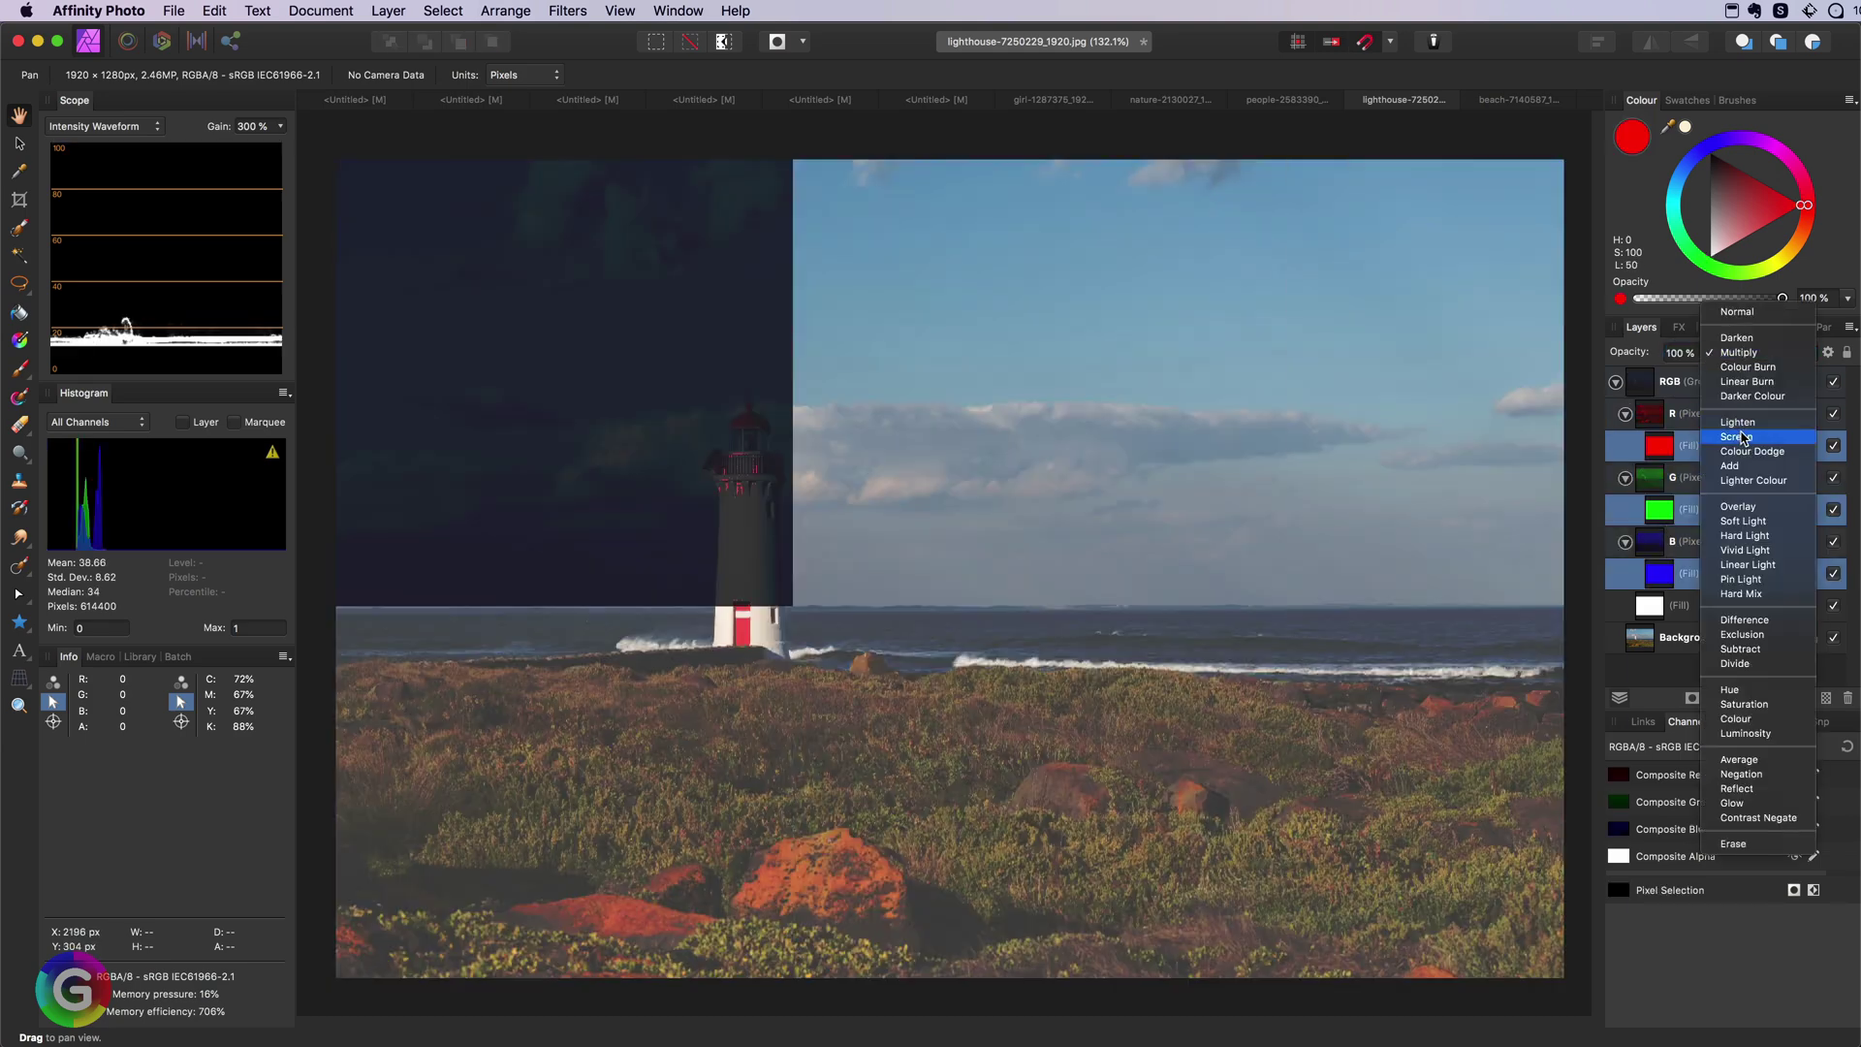
pyautogui.click(1741, 436)
# Step: Blend the RGB group in Soft Light and bring up Blend Options for the channel layers
pyautogui.click(1669, 381)
pyautogui.click(1762, 352)
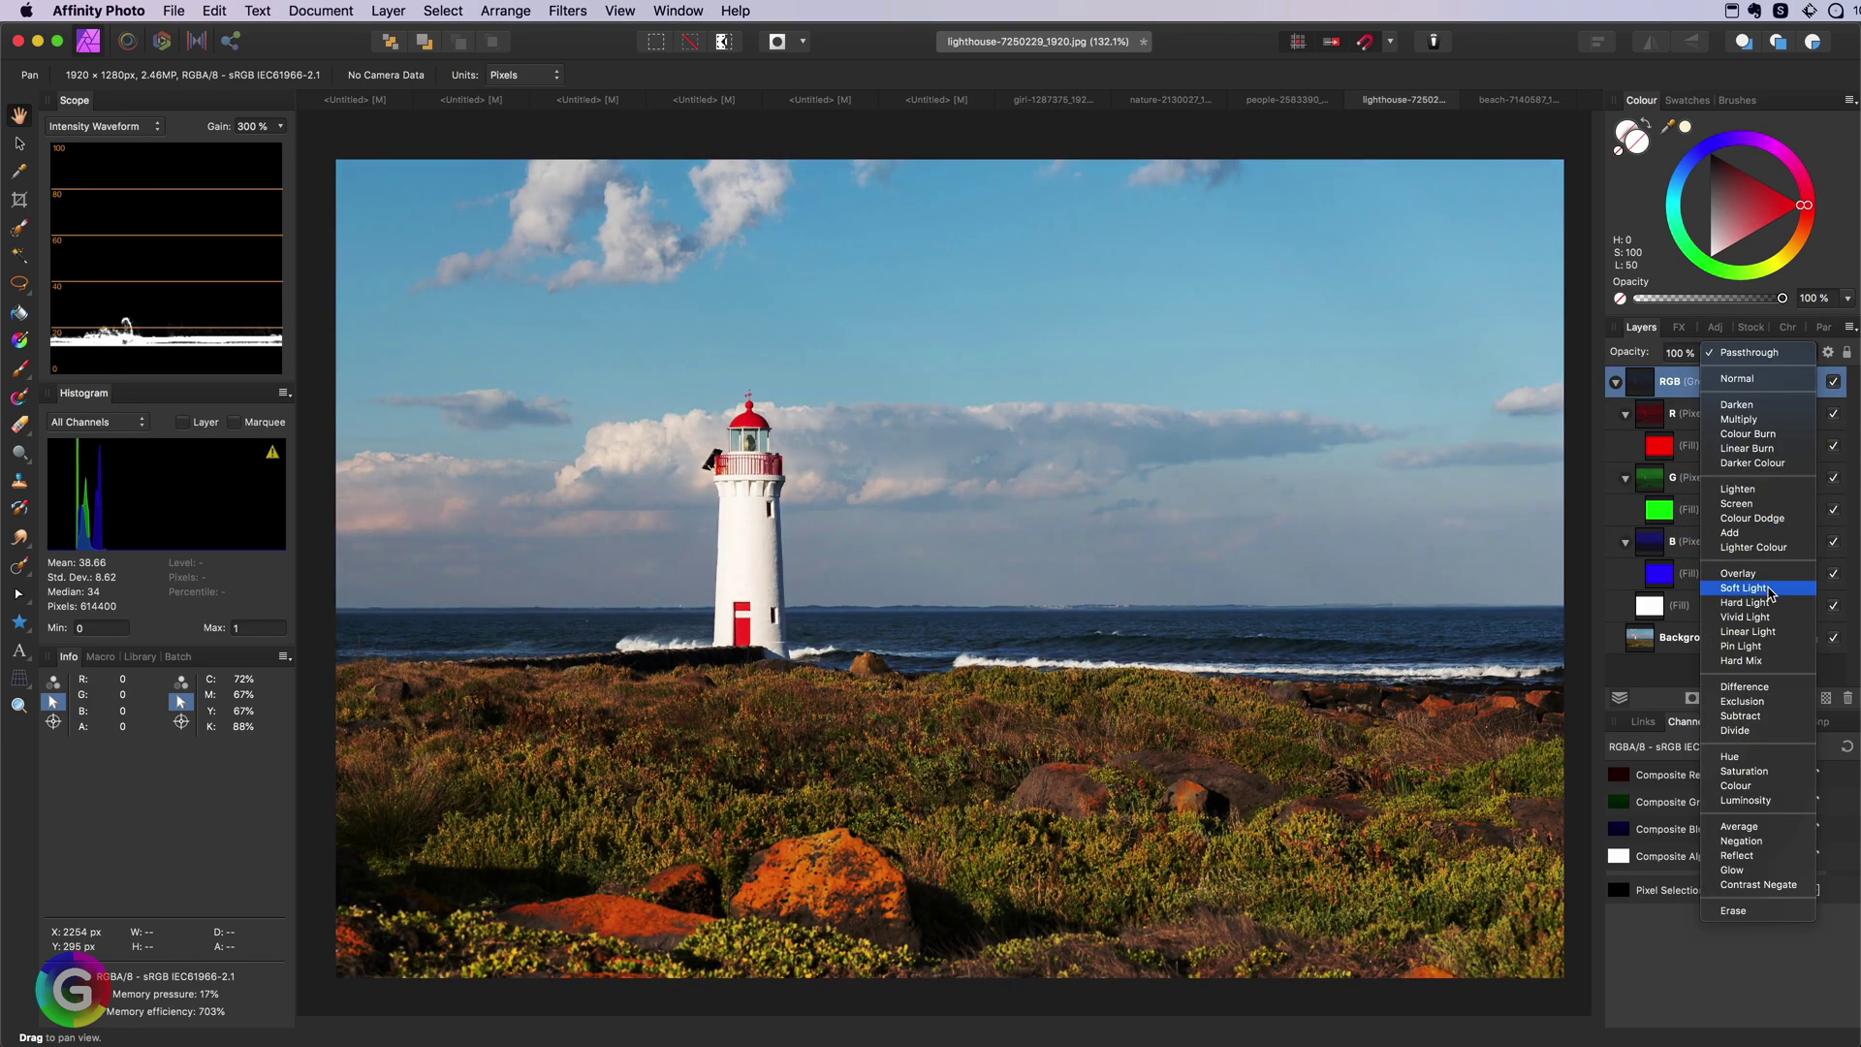
pyautogui.click(1742, 588)
pyautogui.click(1735, 477)
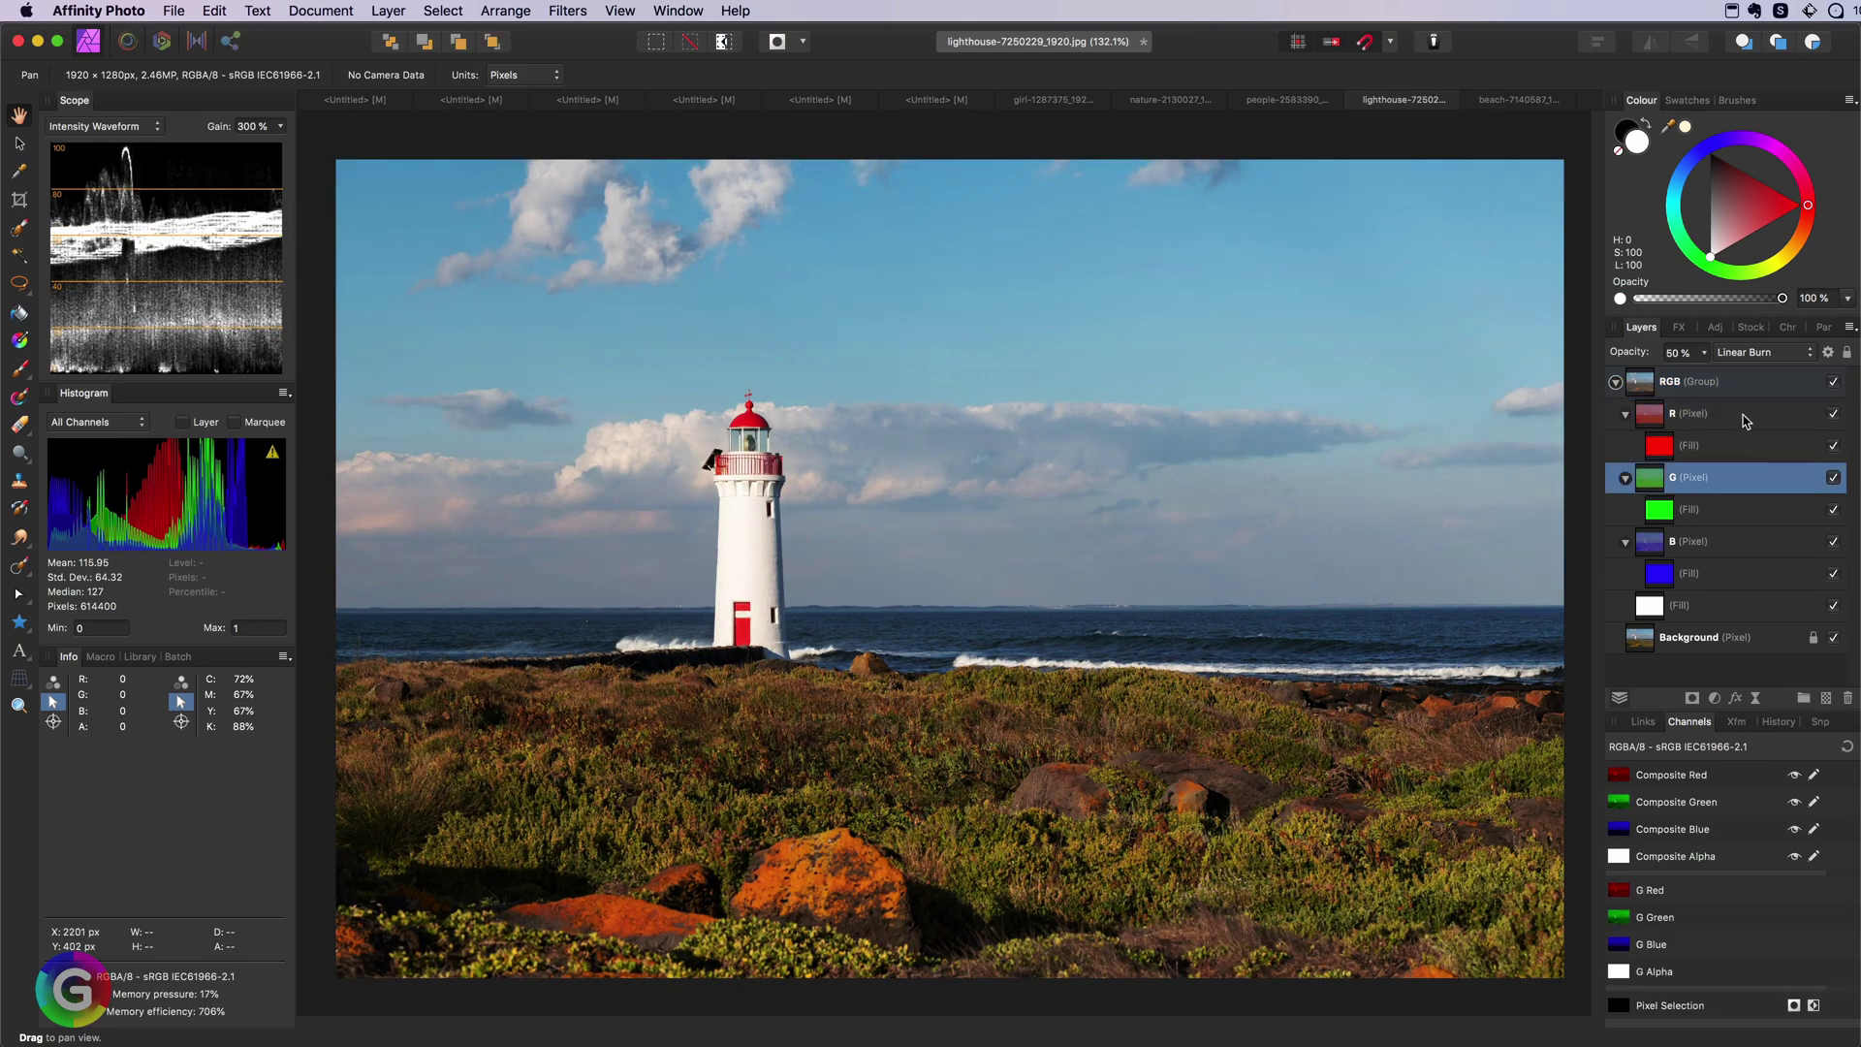
pyautogui.keyDown('super'); pyautogui.click(1744, 415); pyautogui.keyUp('super')
pyautogui.keyDown('super'); pyautogui.click(1735, 541); pyautogui.keyUp('super')
pyautogui.click(1828, 352)
# Step: Make the Underlying Composition range a rising diagonal, then compare the group on and off
pyautogui.moveTo(343, 639); pyautogui.dragTo(309, 955)
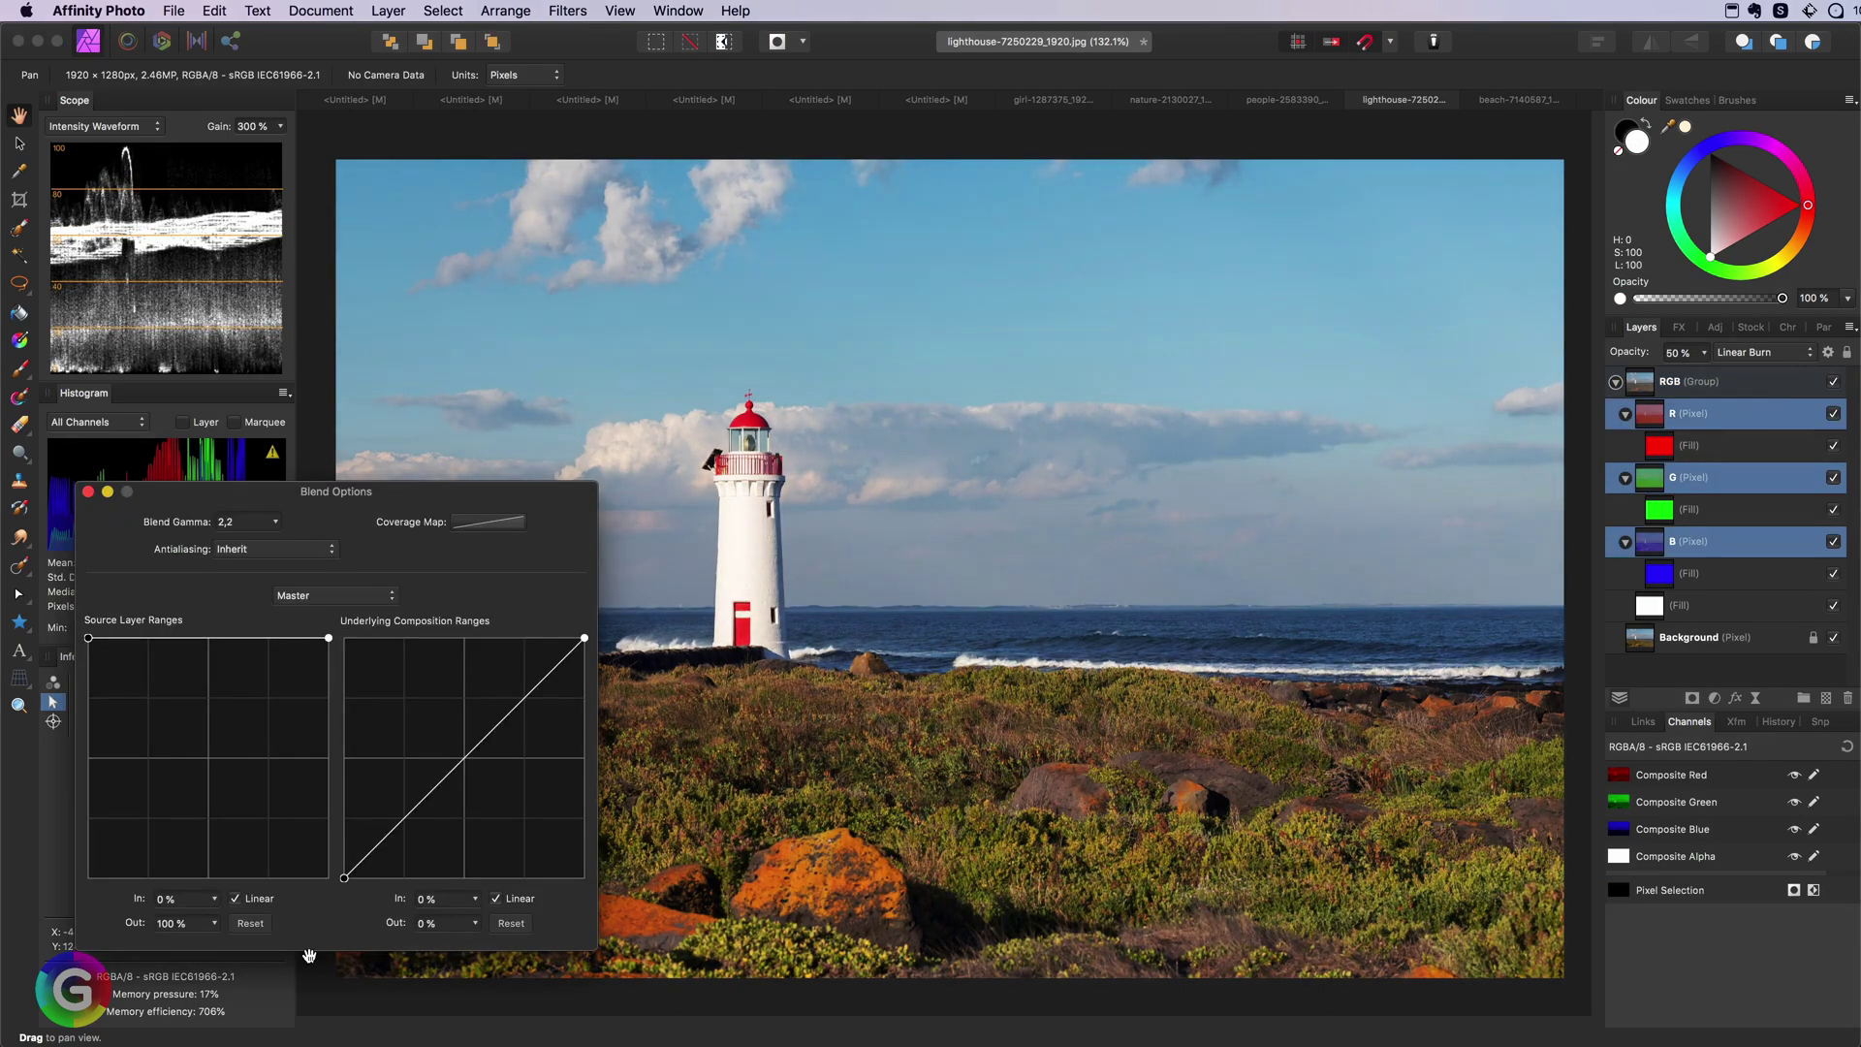
pyautogui.click(87, 492)
pyautogui.click(1832, 381)
pyautogui.click(1833, 381)
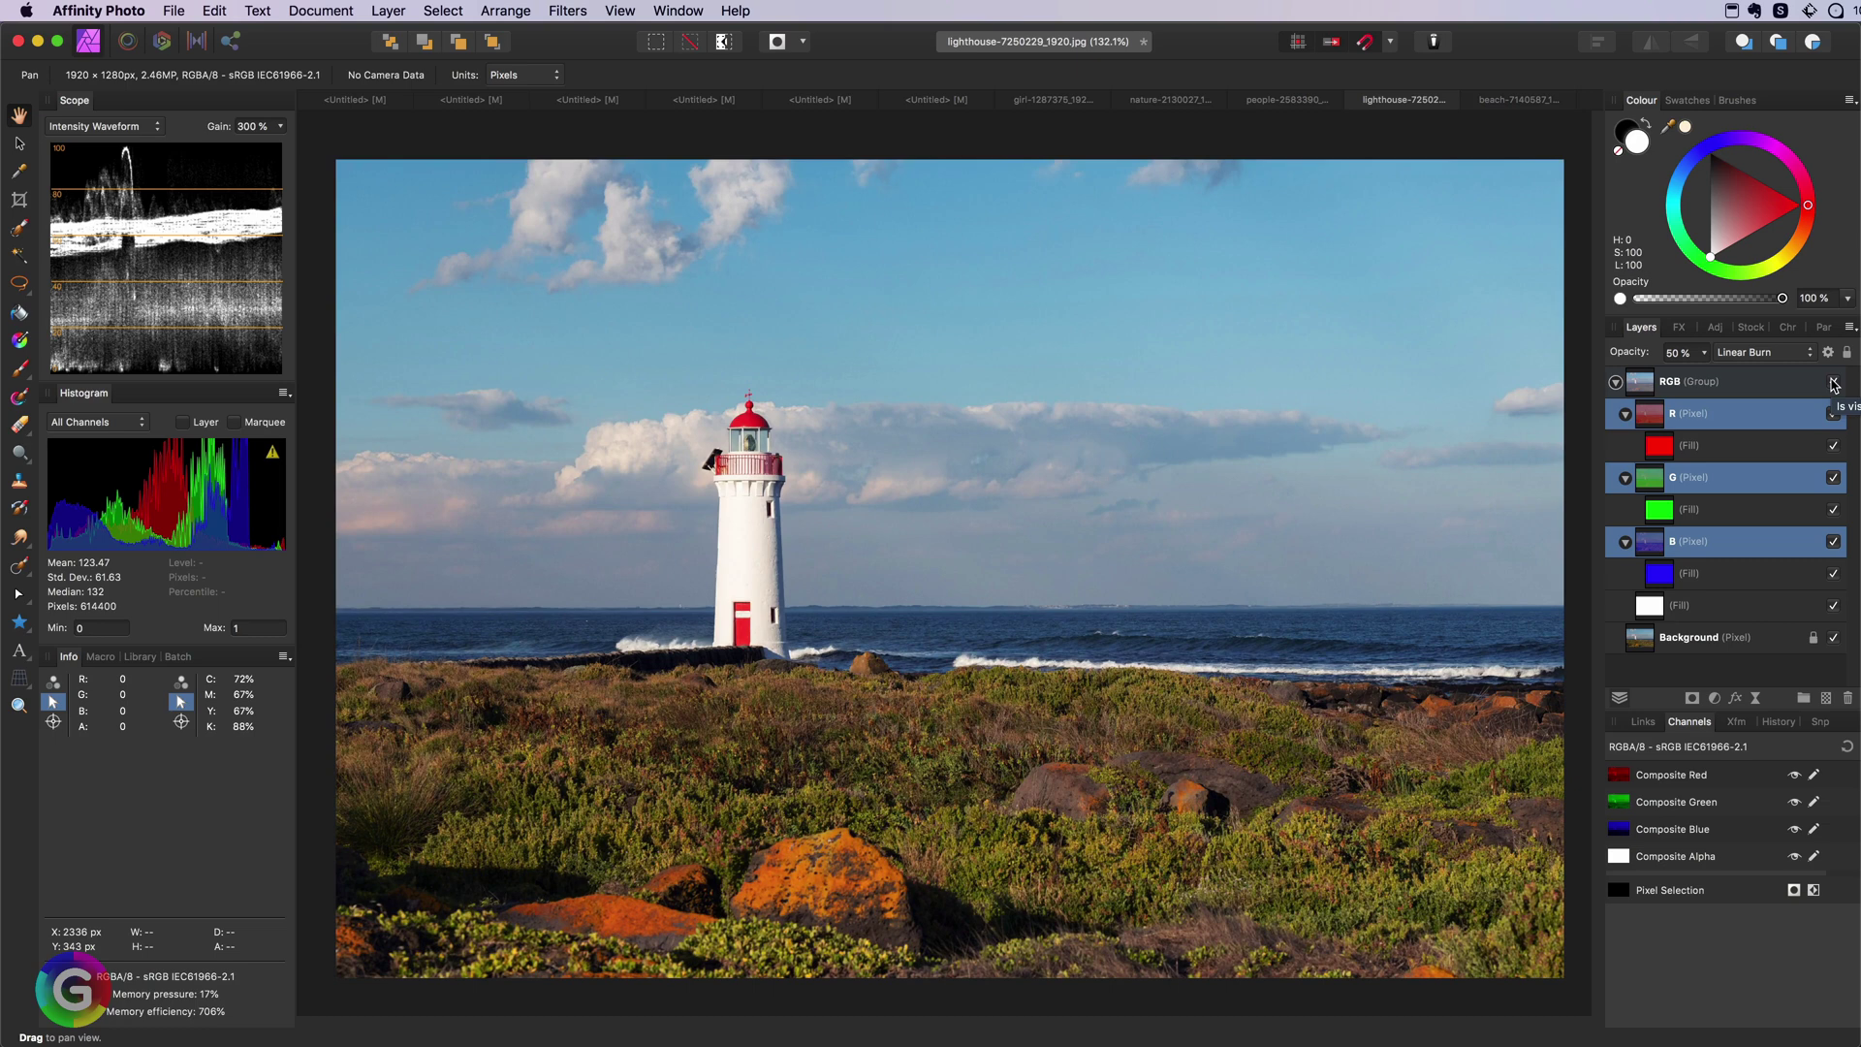
# Step: Lower the R layer's opacity and raise the G layer's to 82%
pyautogui.click(1650, 424)
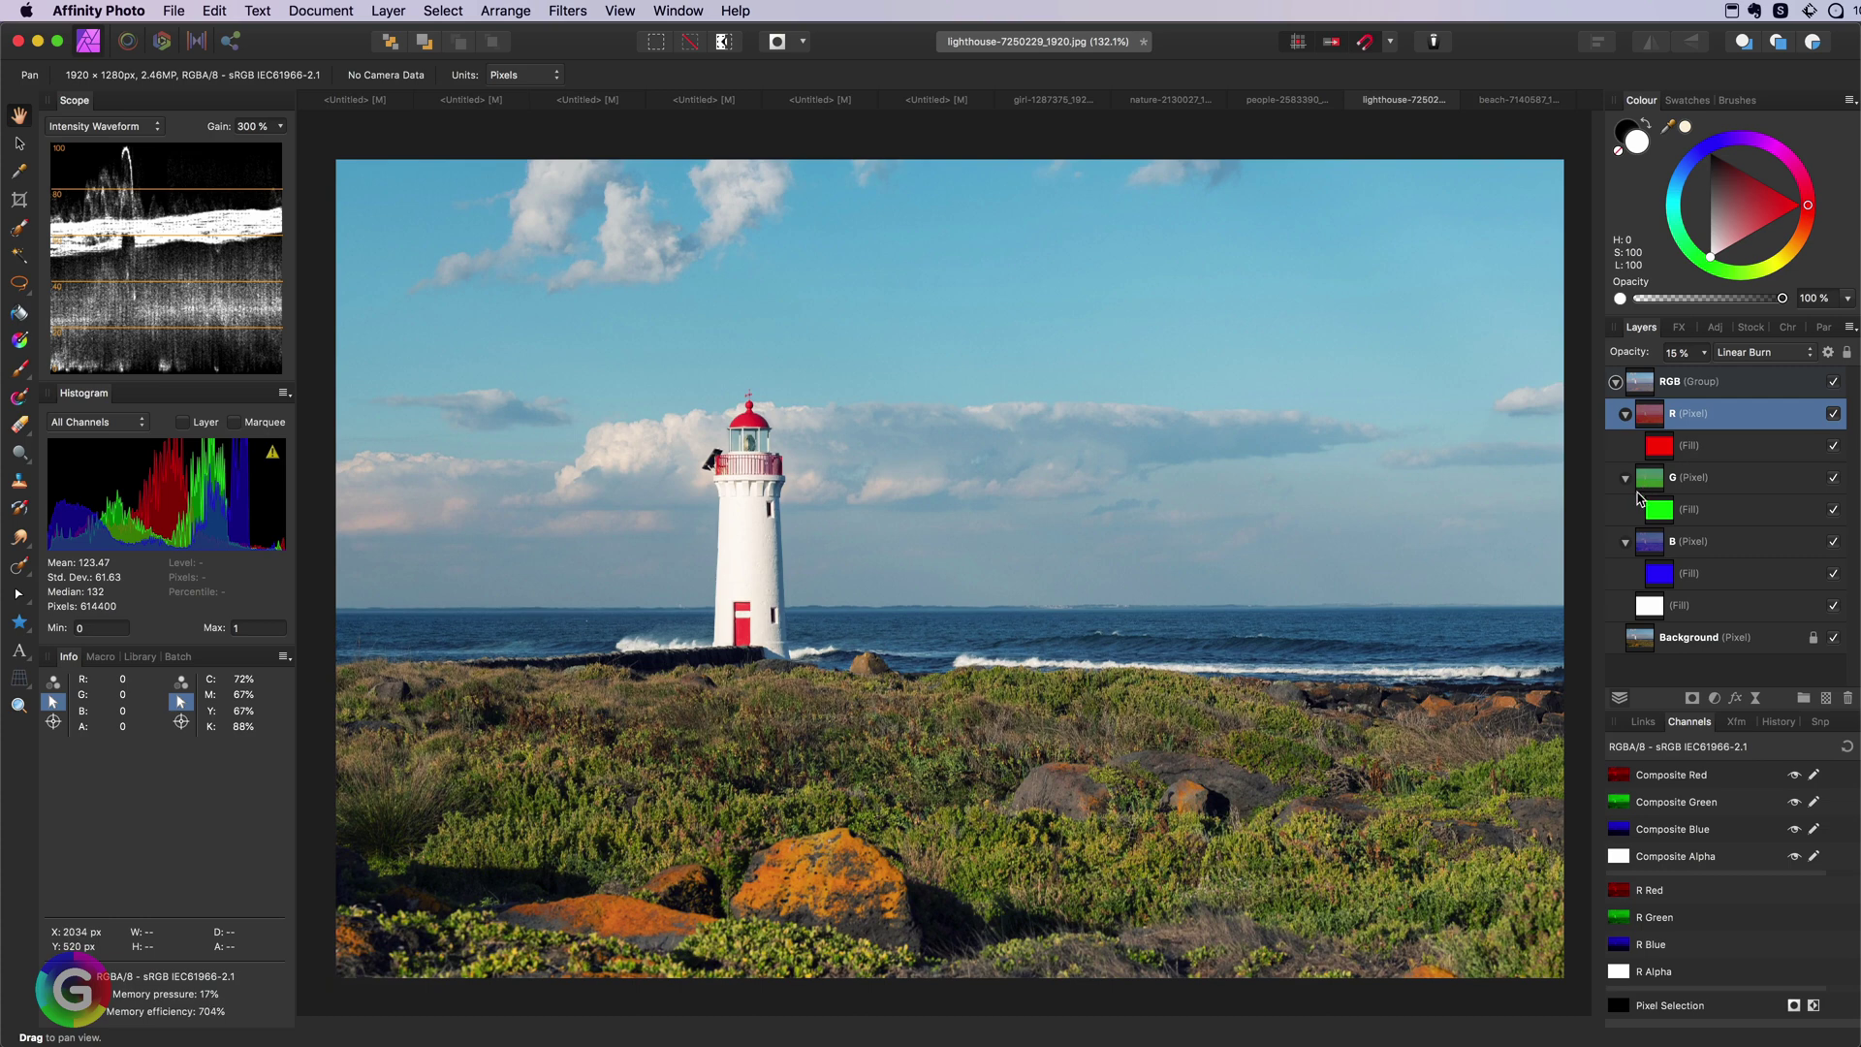
pyautogui.press('super+z')
pyautogui.click(1648, 490)
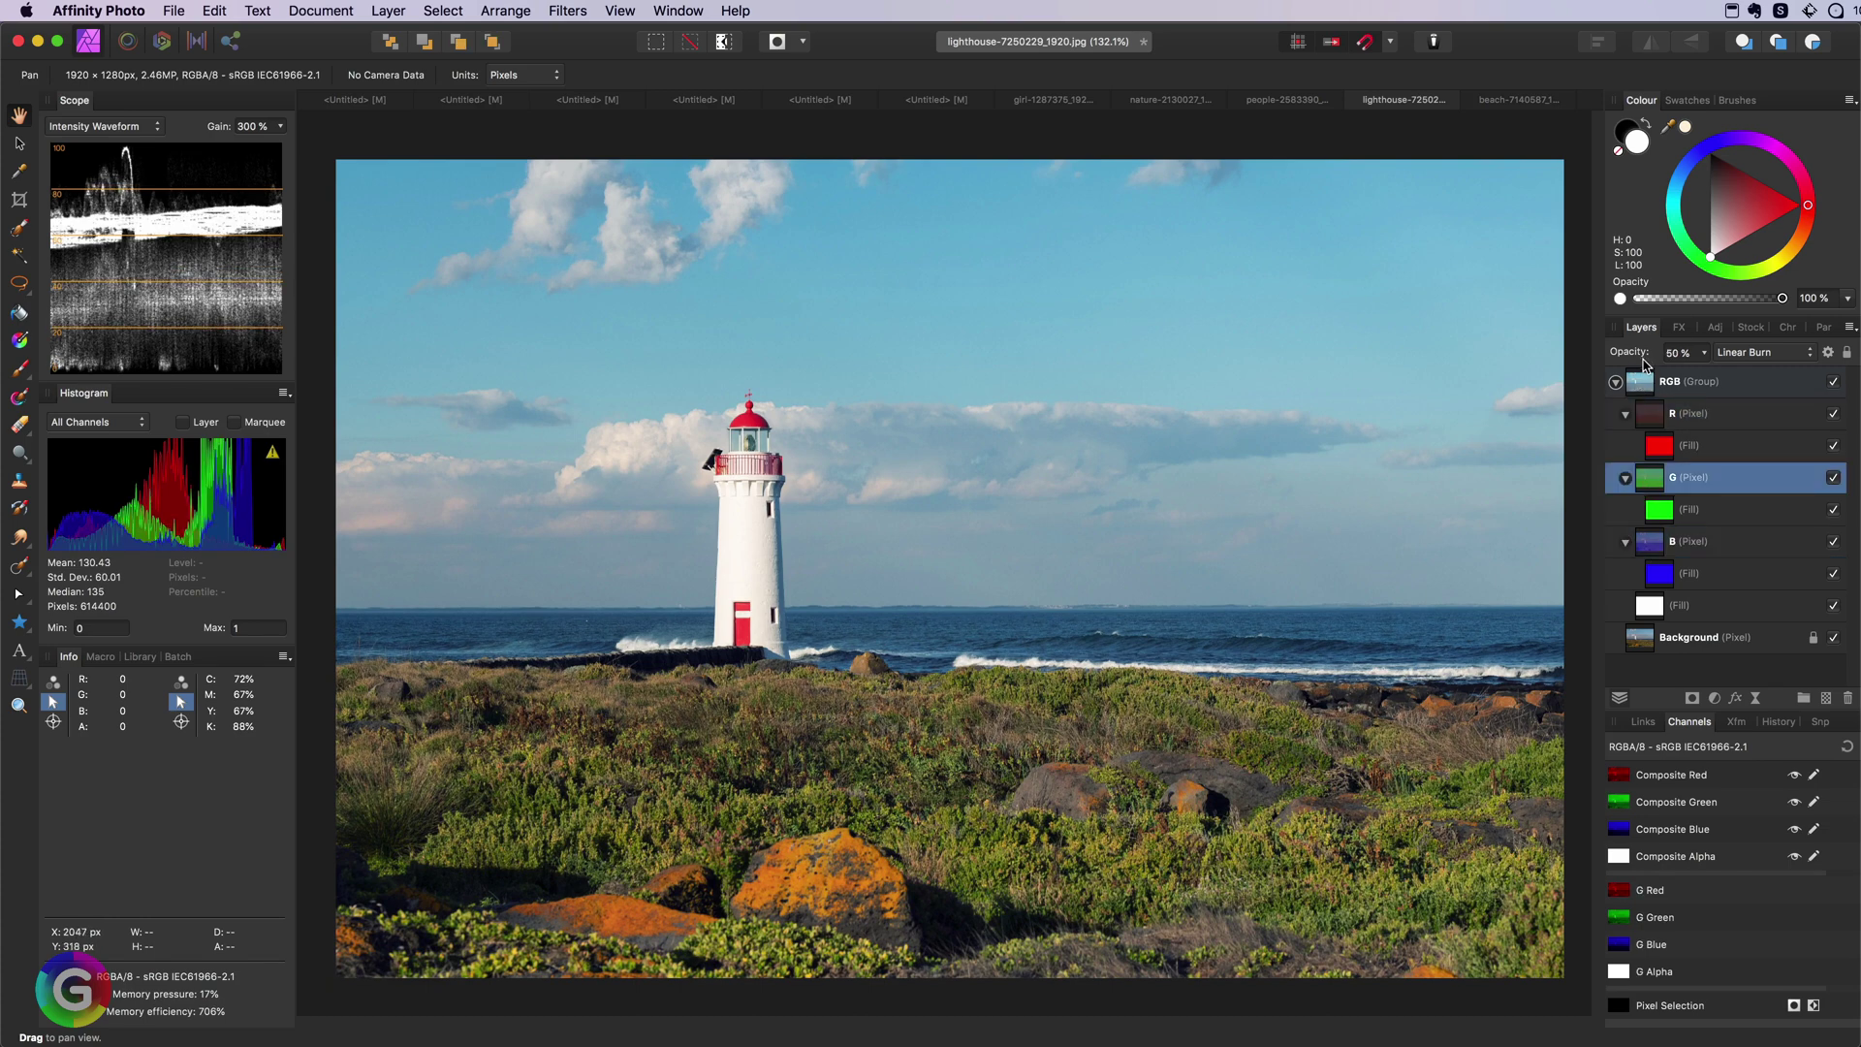
pyautogui.moveTo(1635, 357); pyautogui.dragTo(1657, 356)
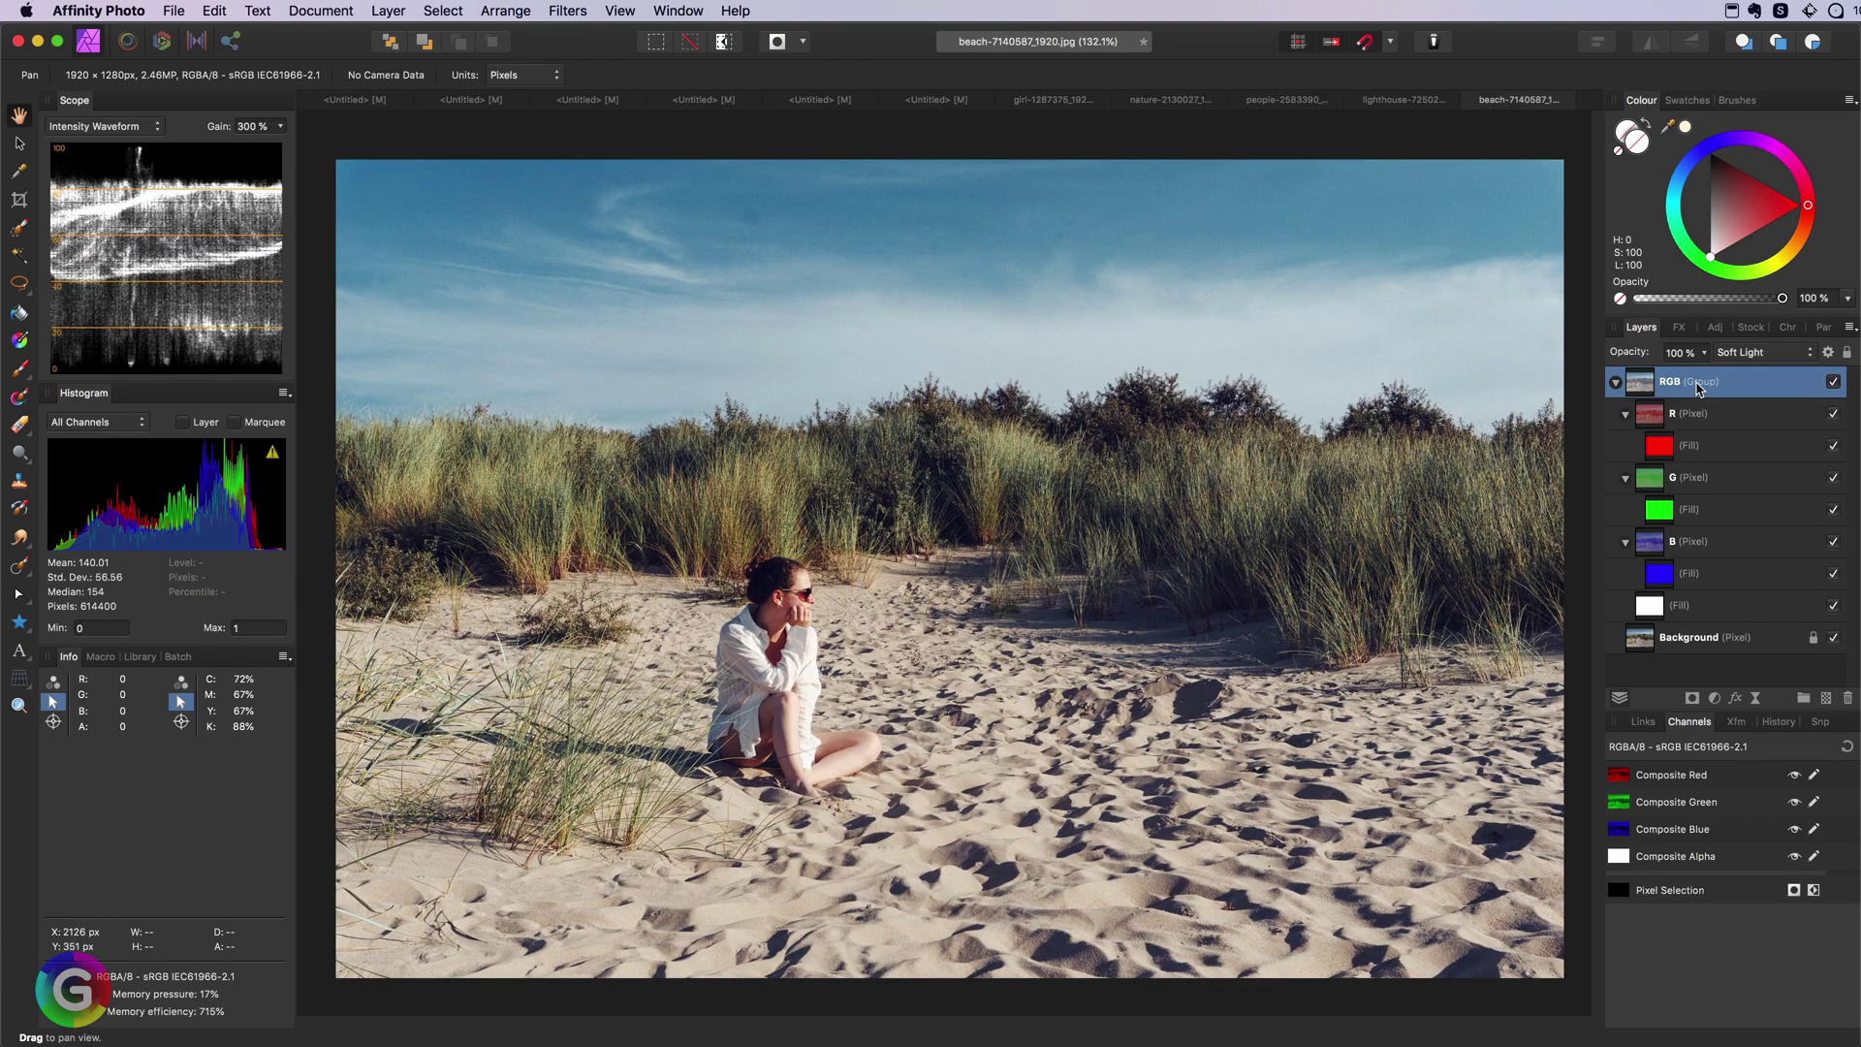
# Step: Fade the B channel layer to 0% opacity, then check the R and G layers
pyautogui.click(1666, 545)
pyautogui.moveTo(1627, 357)
pyautogui.mouseDown()
pyautogui.moveTo(1562, 349)
pyautogui.moveTo(1613, 344)
pyautogui.mouseUp()
pyautogui.click(1657, 426)
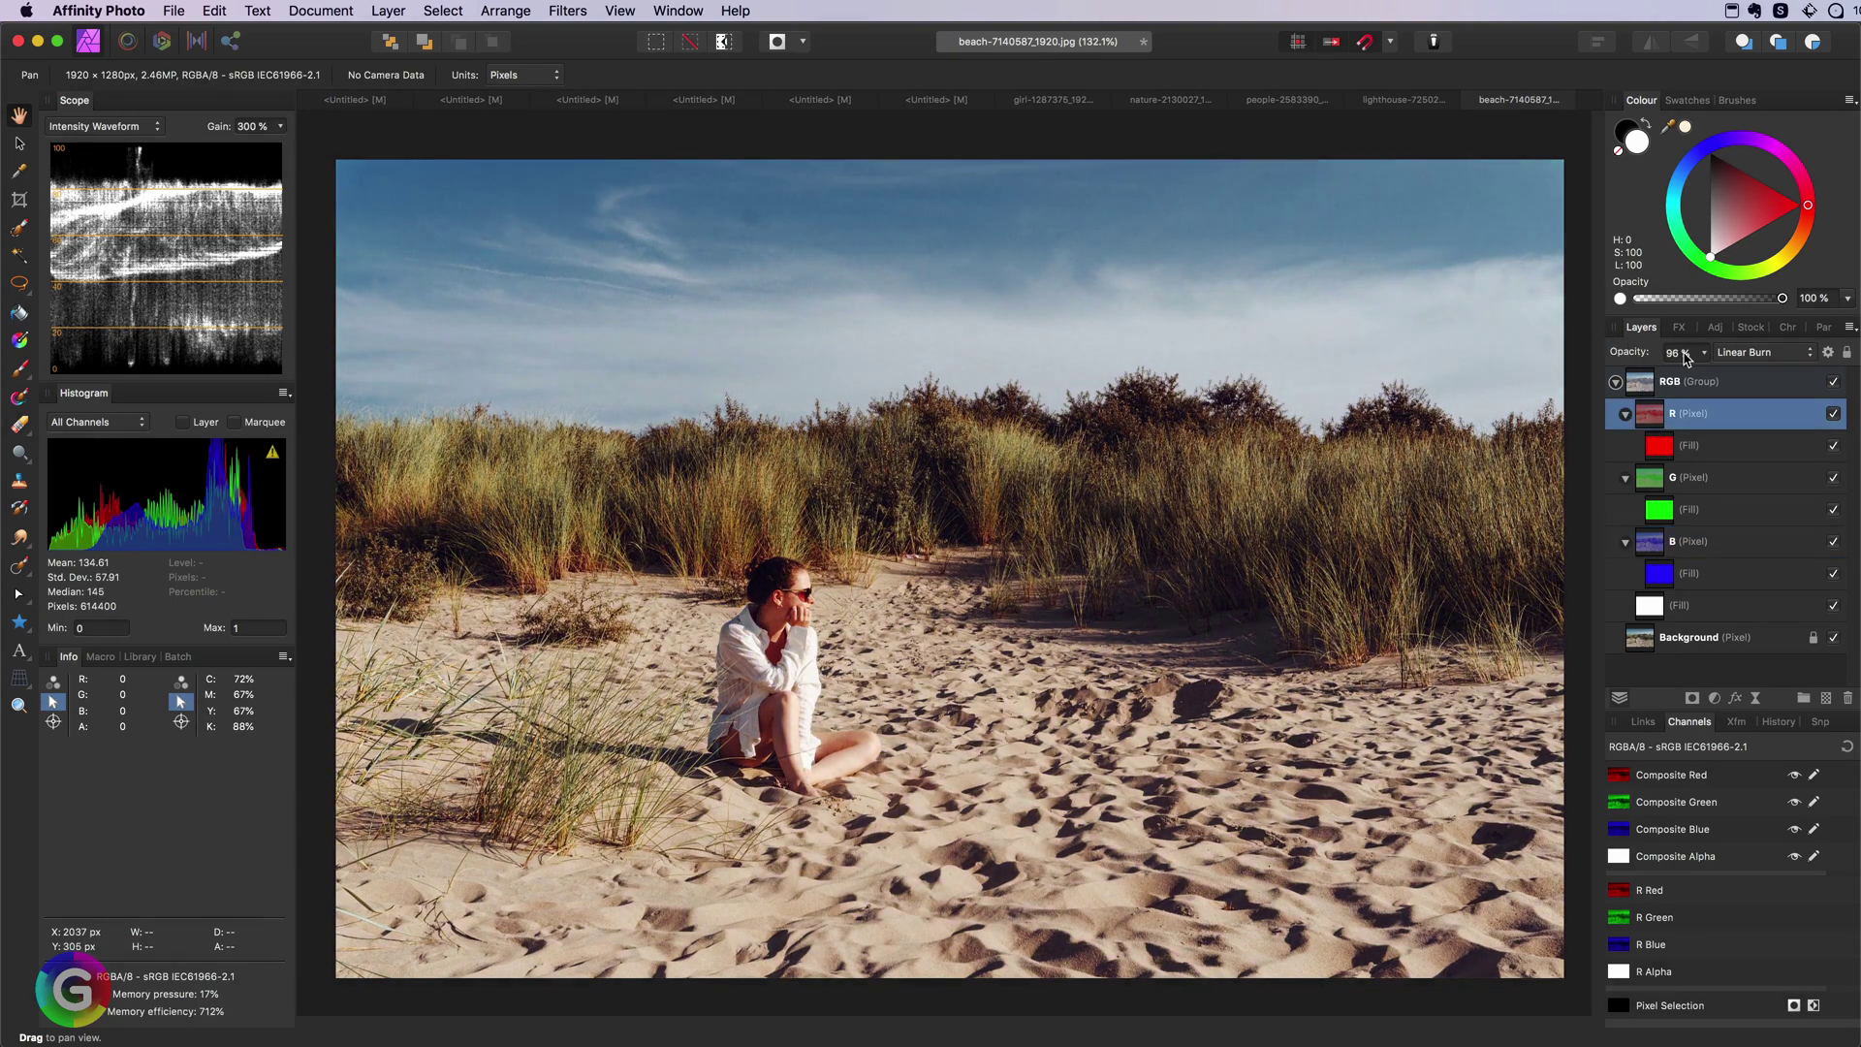
pyautogui.click(1686, 487)
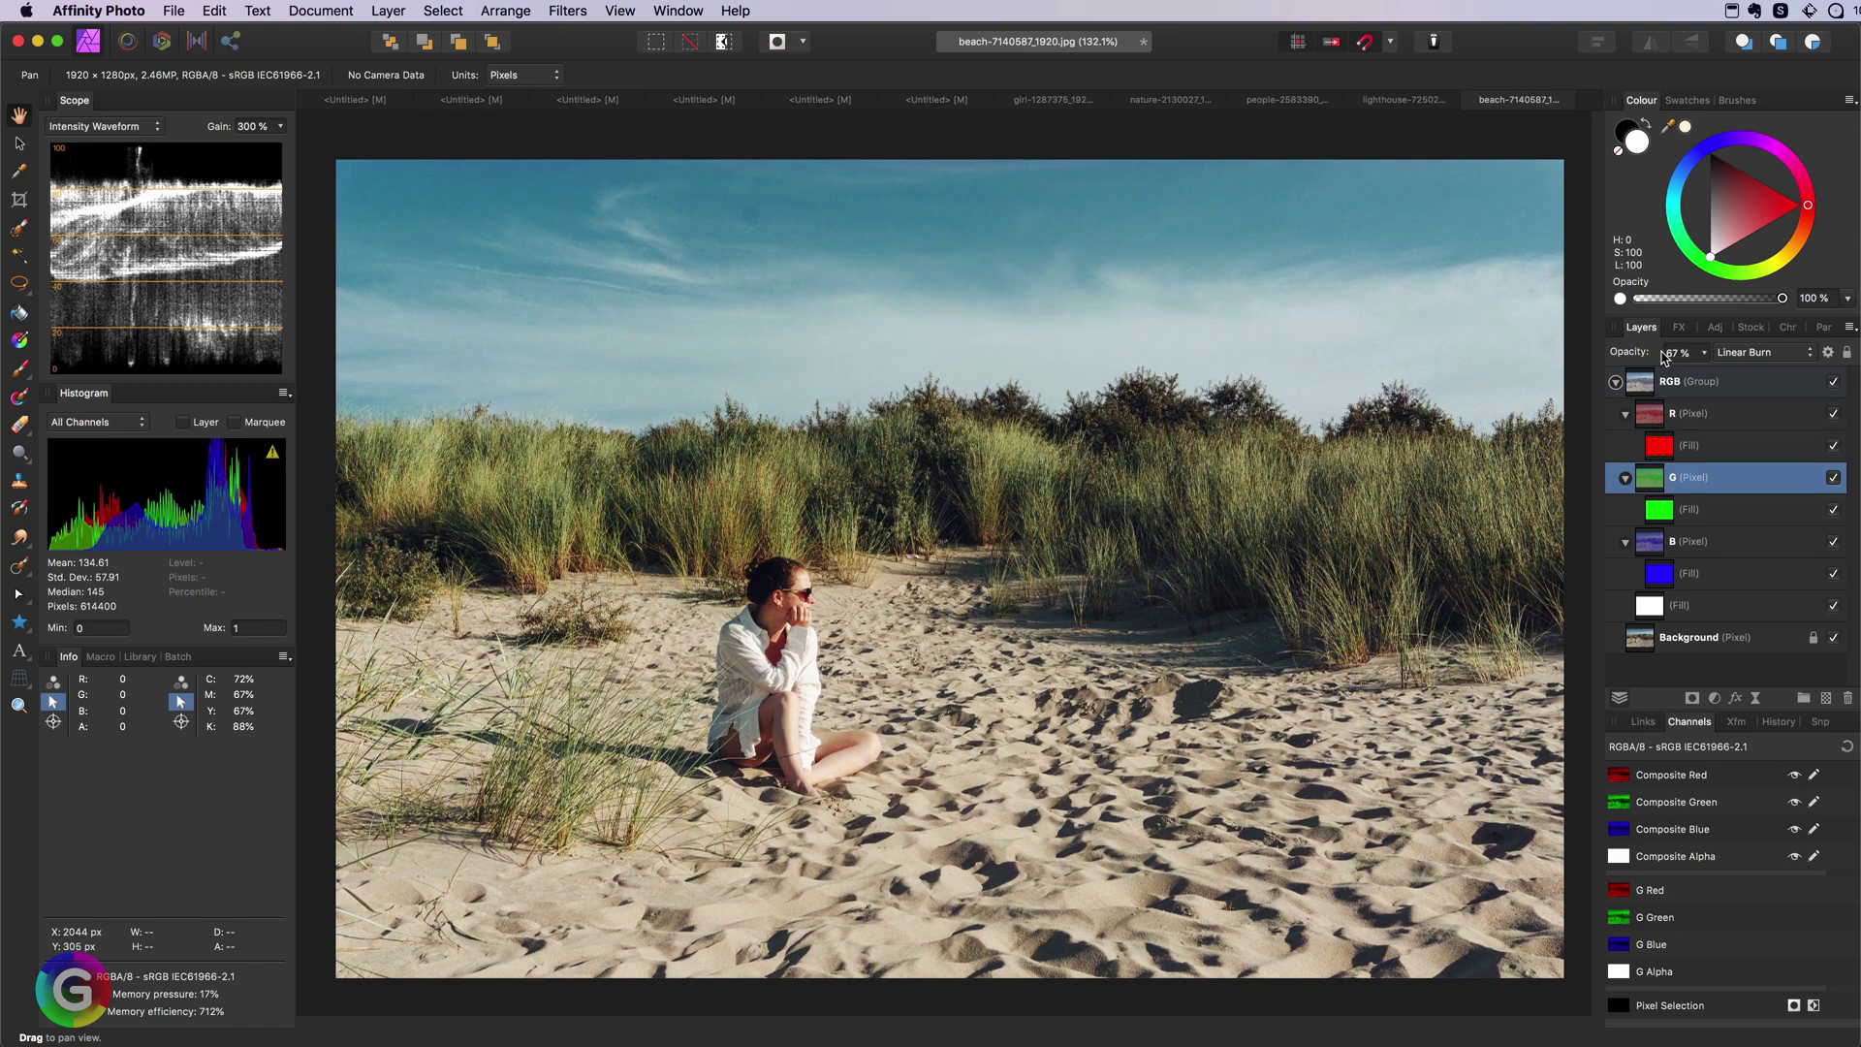
# Step: Set the RGB group's Underlying Composition blend range to run from Out 17% to Out 75%
pyautogui.click(1721, 387)
pyautogui.click(1827, 354)
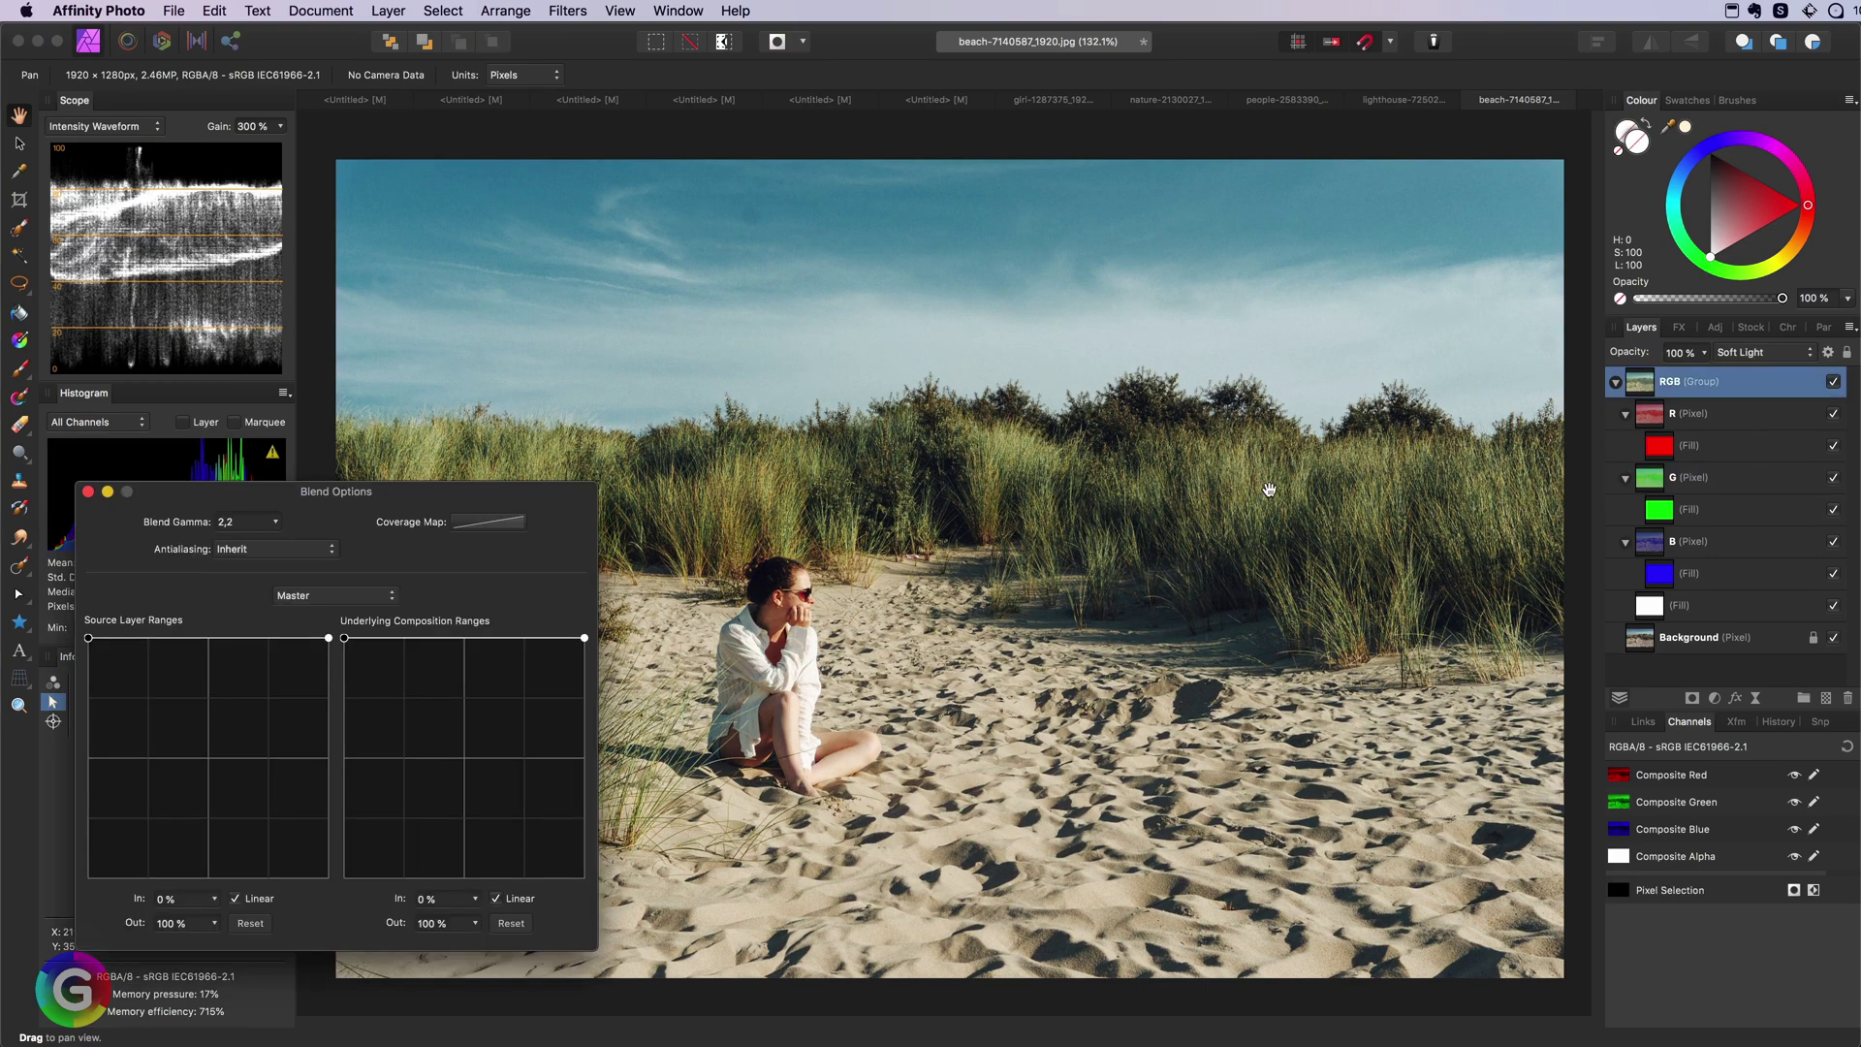
pyautogui.moveTo(346, 640); pyautogui.dragTo(308, 925)
pyautogui.moveTo(288, 848); pyautogui.dragTo(288, 843)
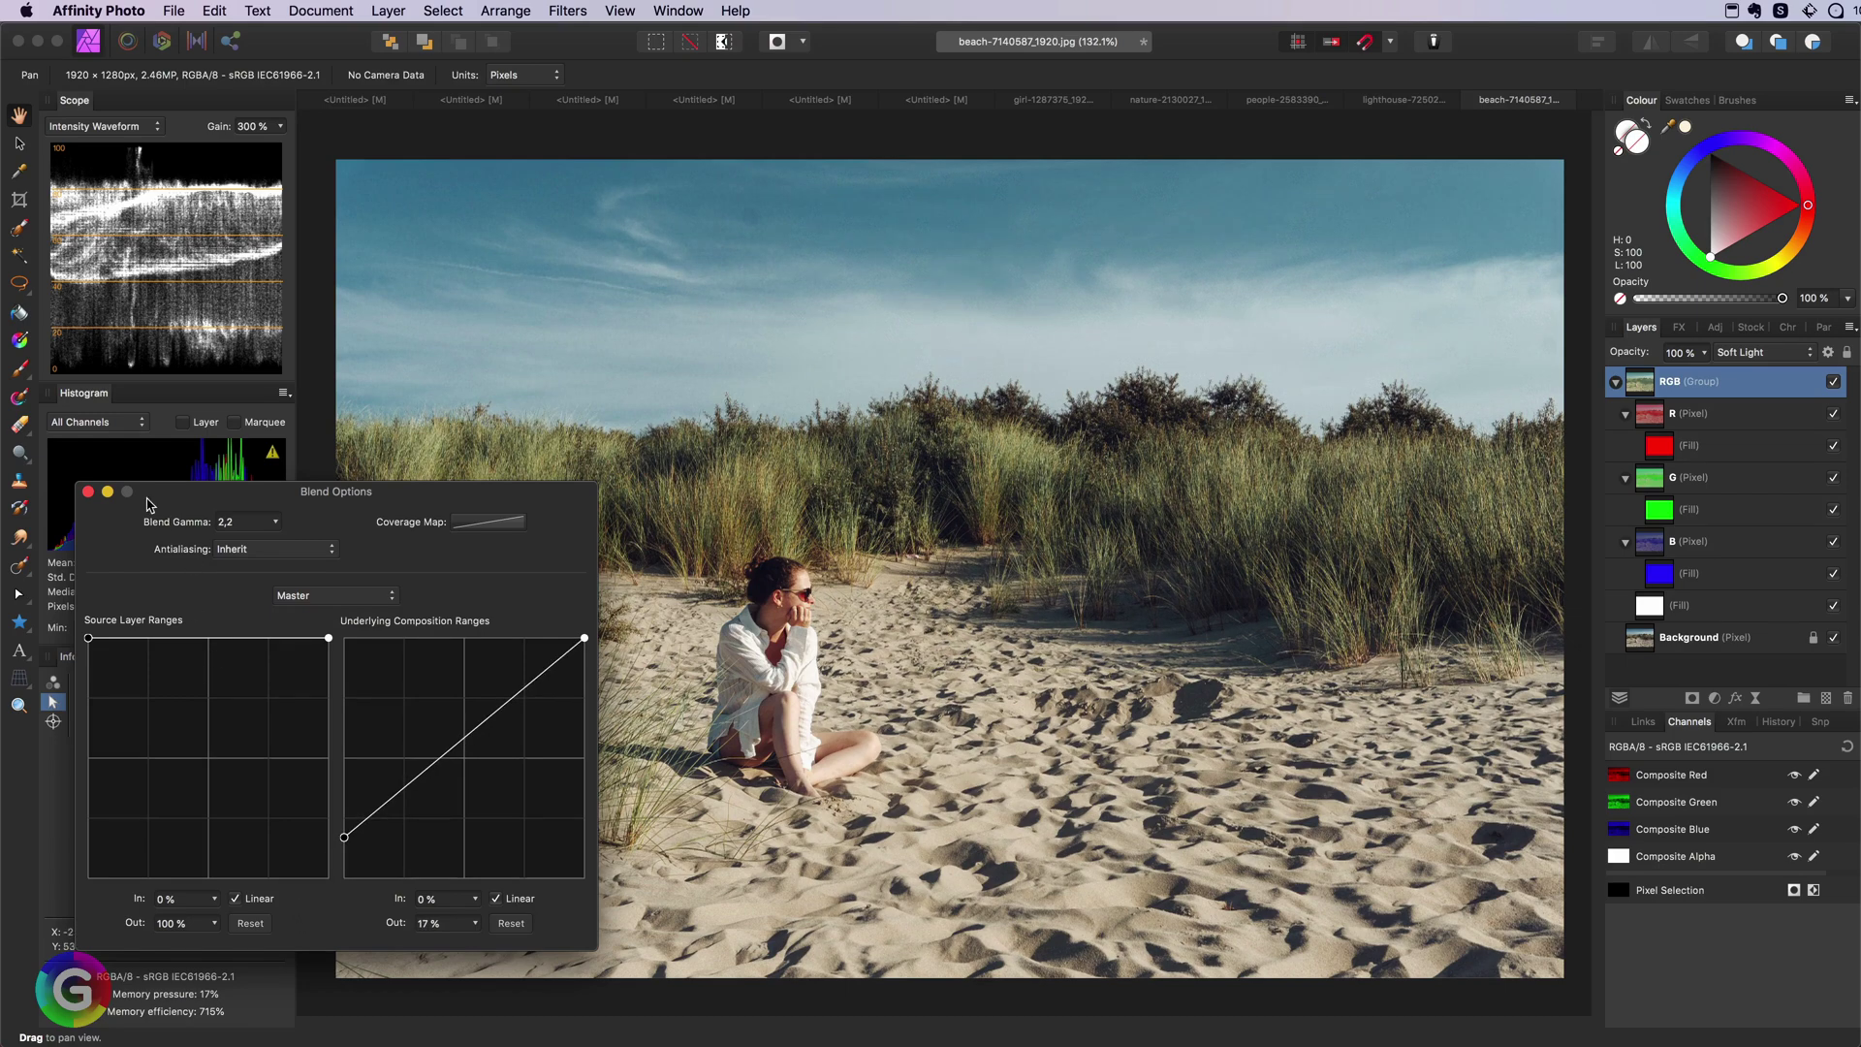
pyautogui.moveTo(584, 640); pyautogui.dragTo(586, 700)
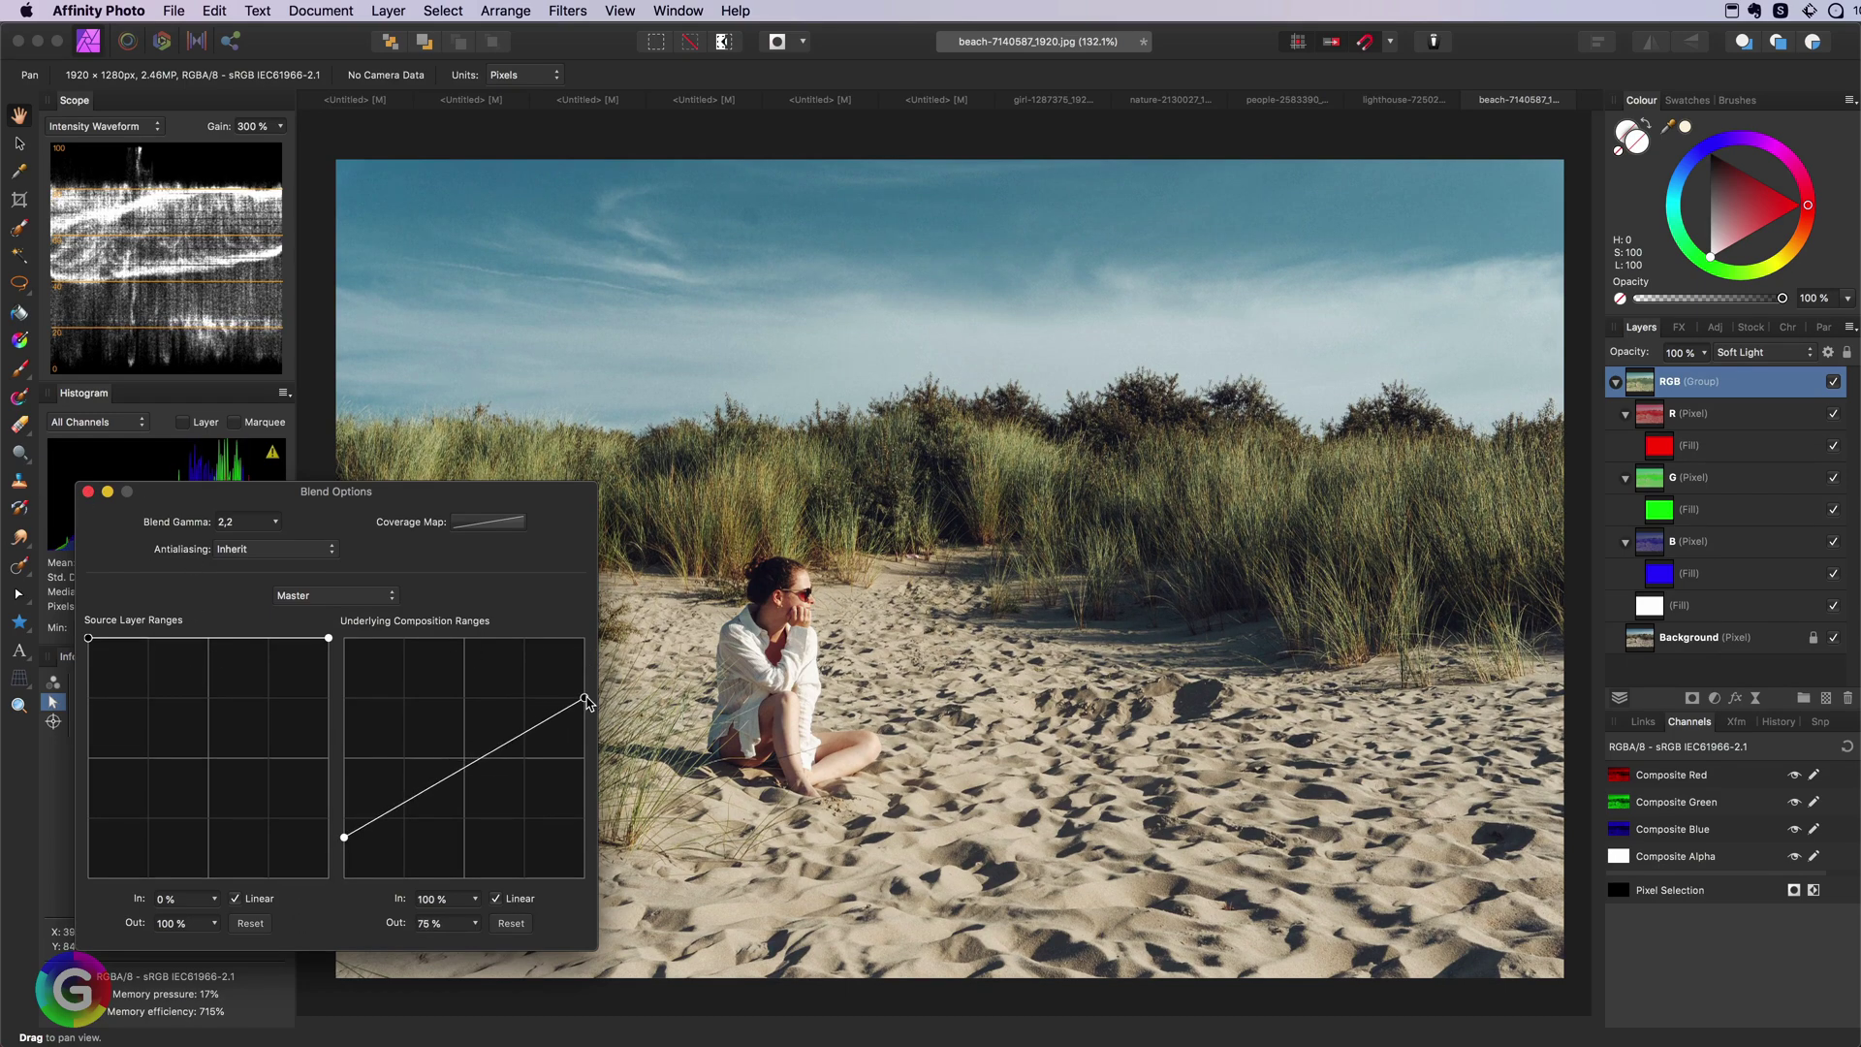
pyautogui.click(88, 492)
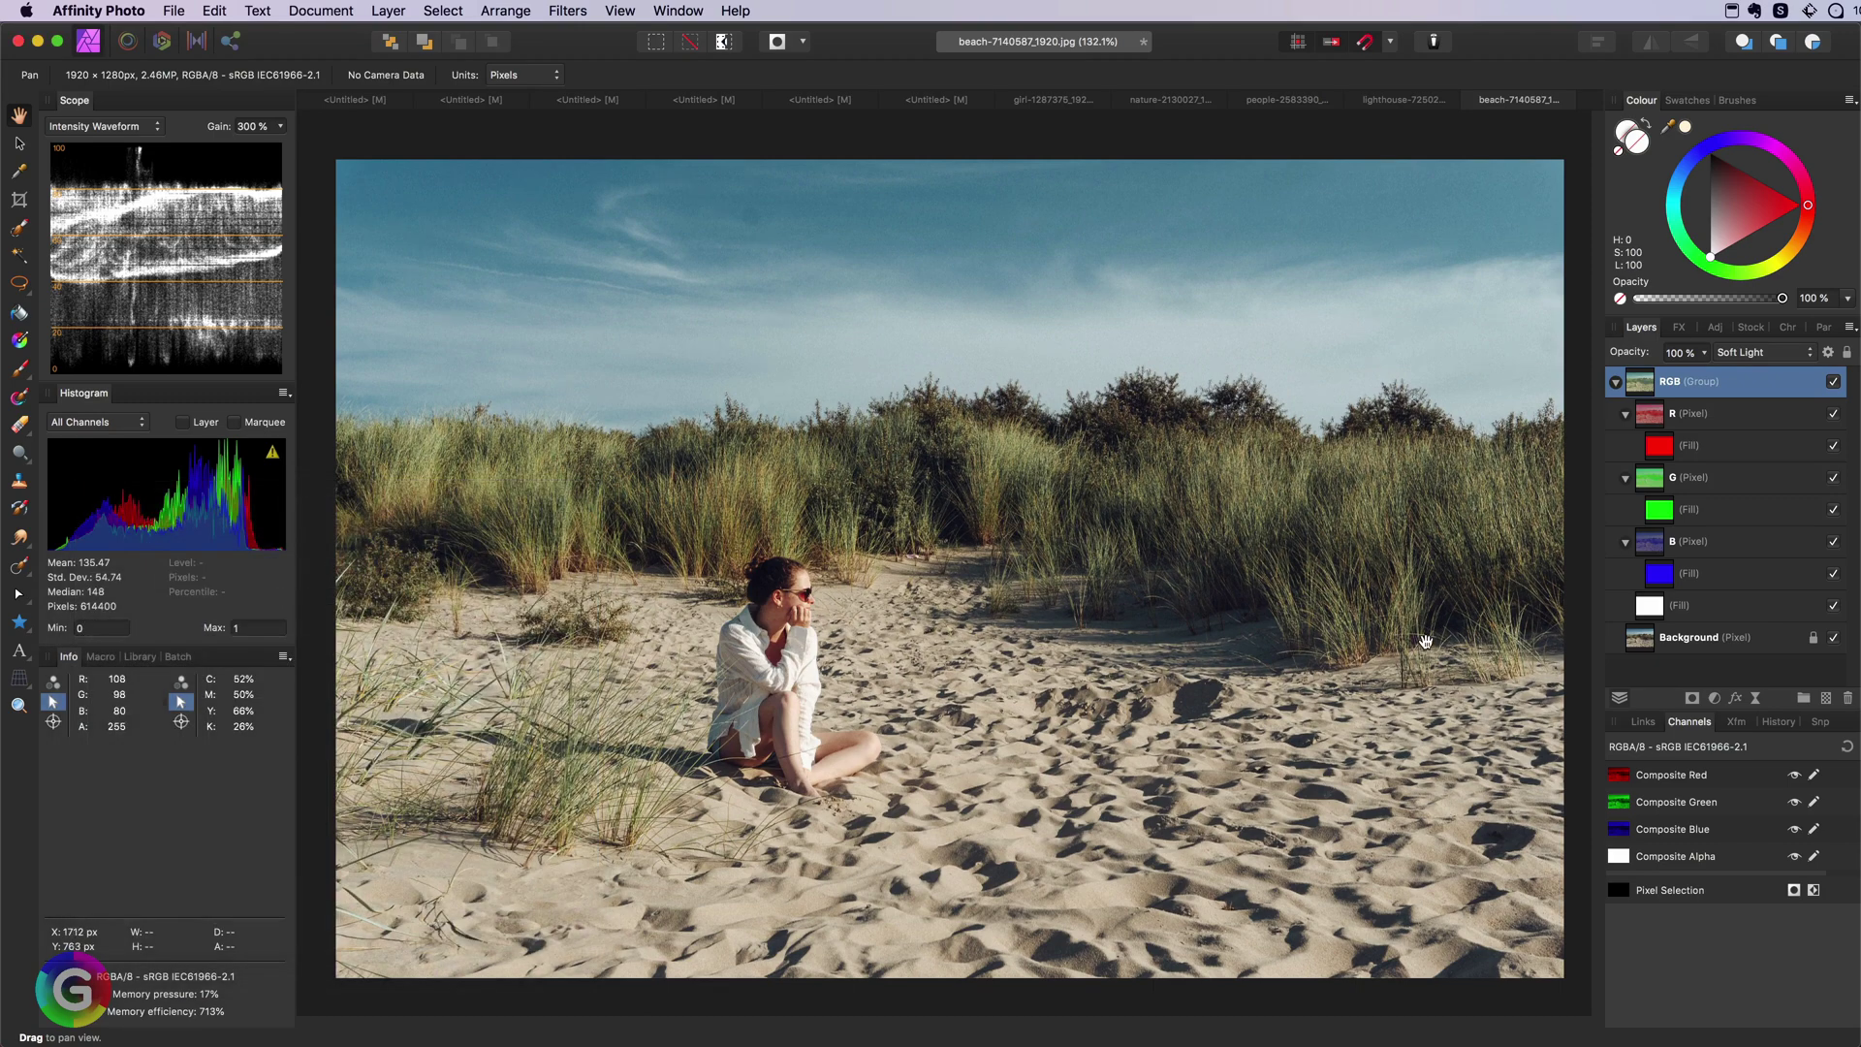
# Step: Switch the RGB group's blend mode to Overlay and raise the B layer's opacity slightly
pyautogui.click(1832, 383)
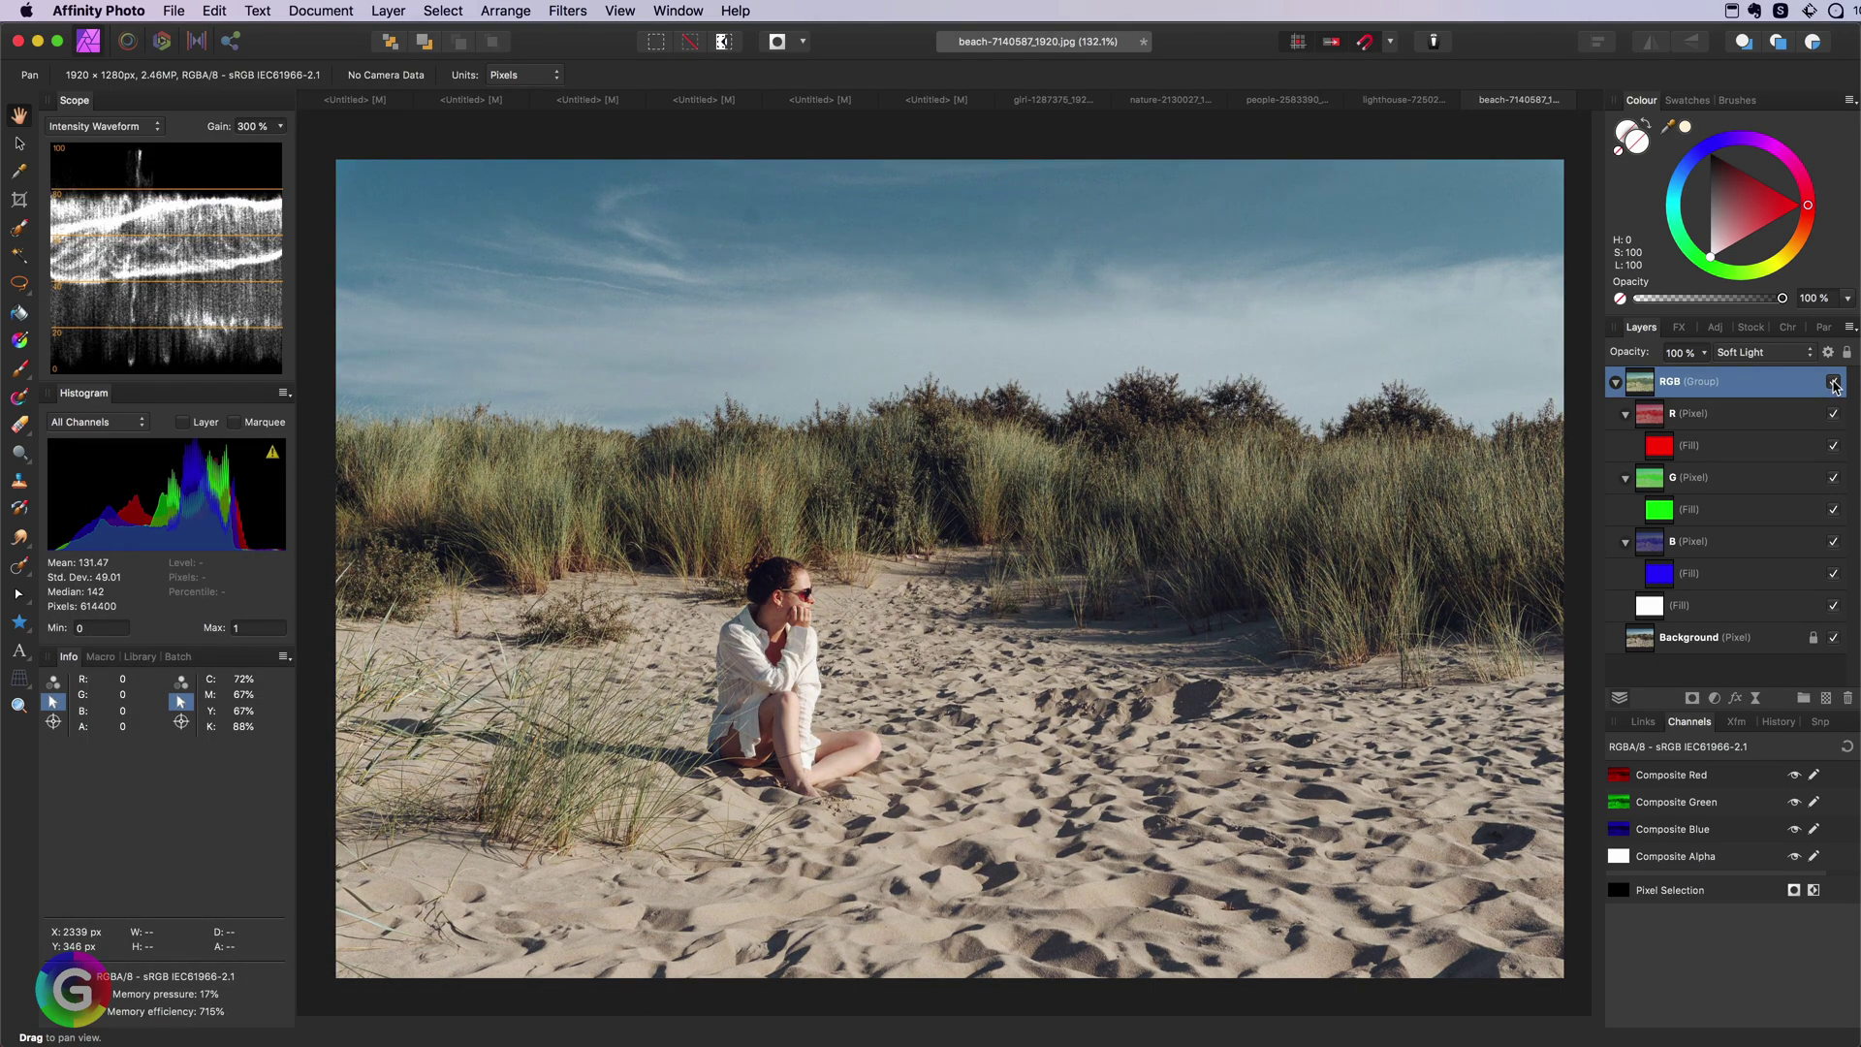
pyautogui.click(1759, 353)
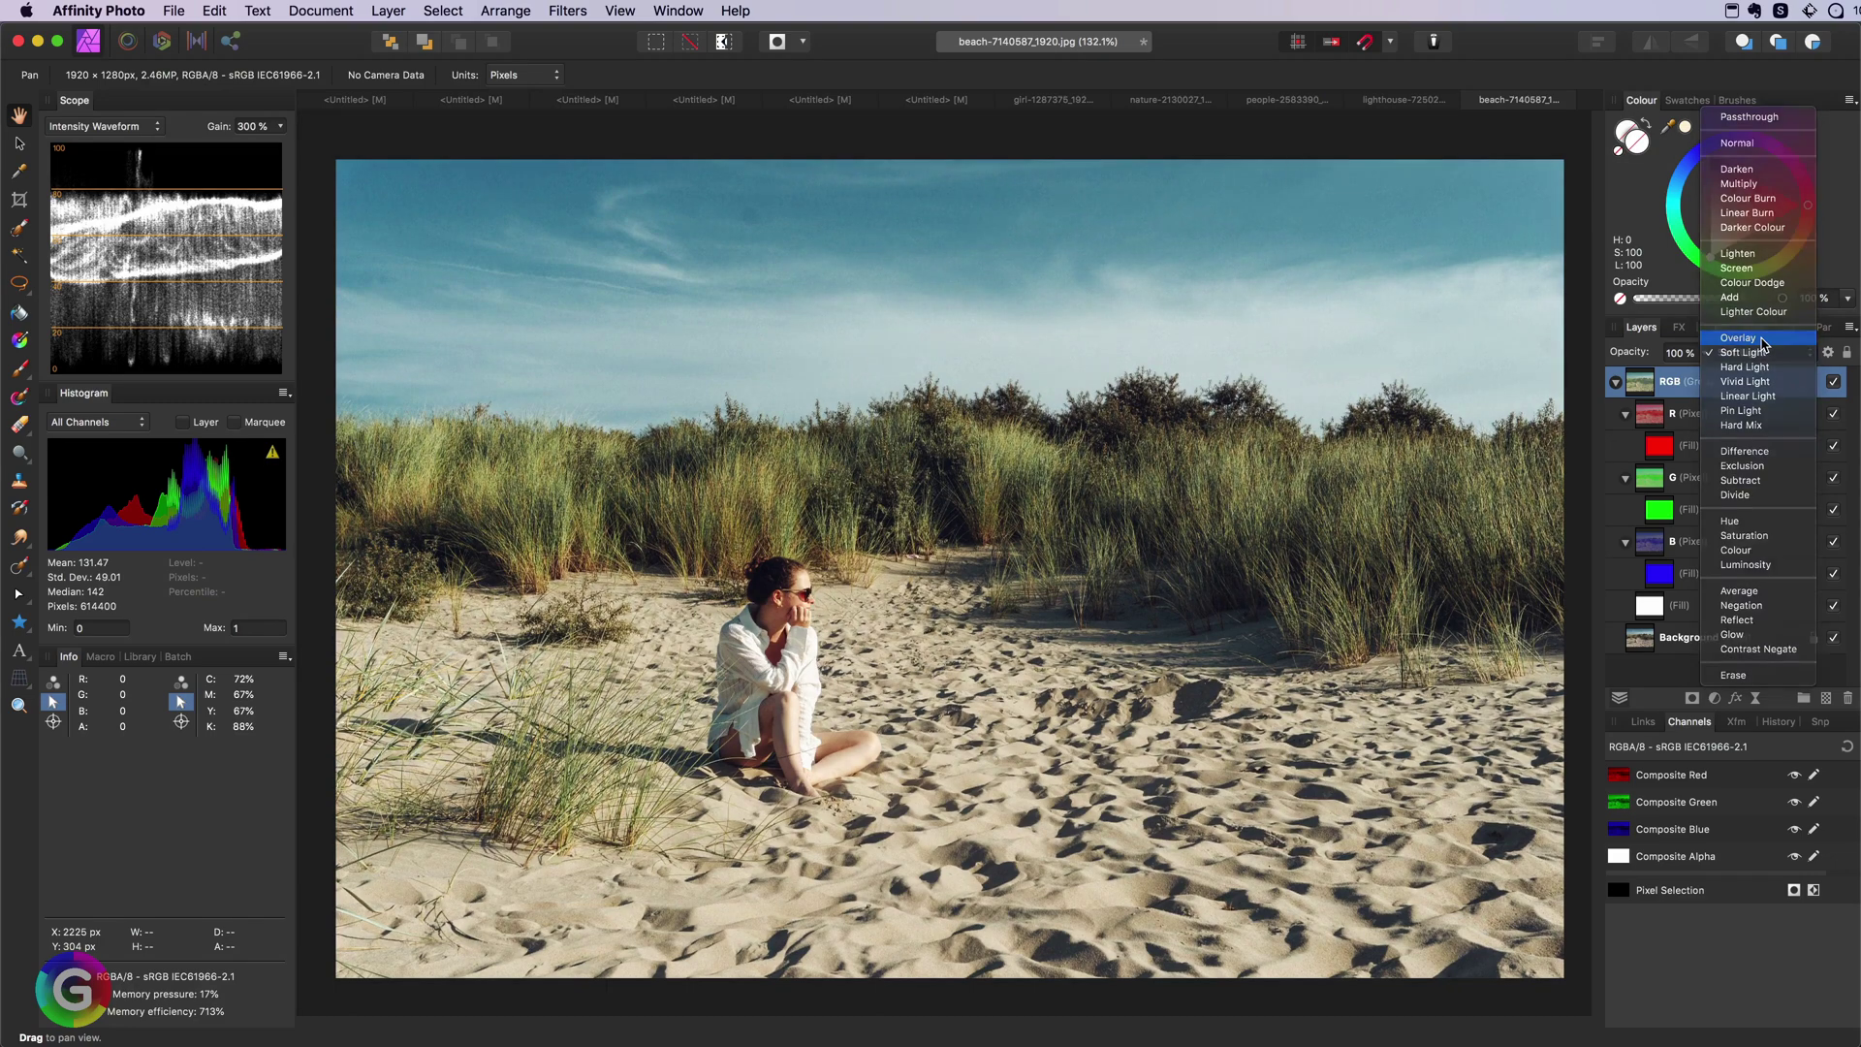
pyautogui.click(1759, 338)
pyautogui.click(1832, 382)
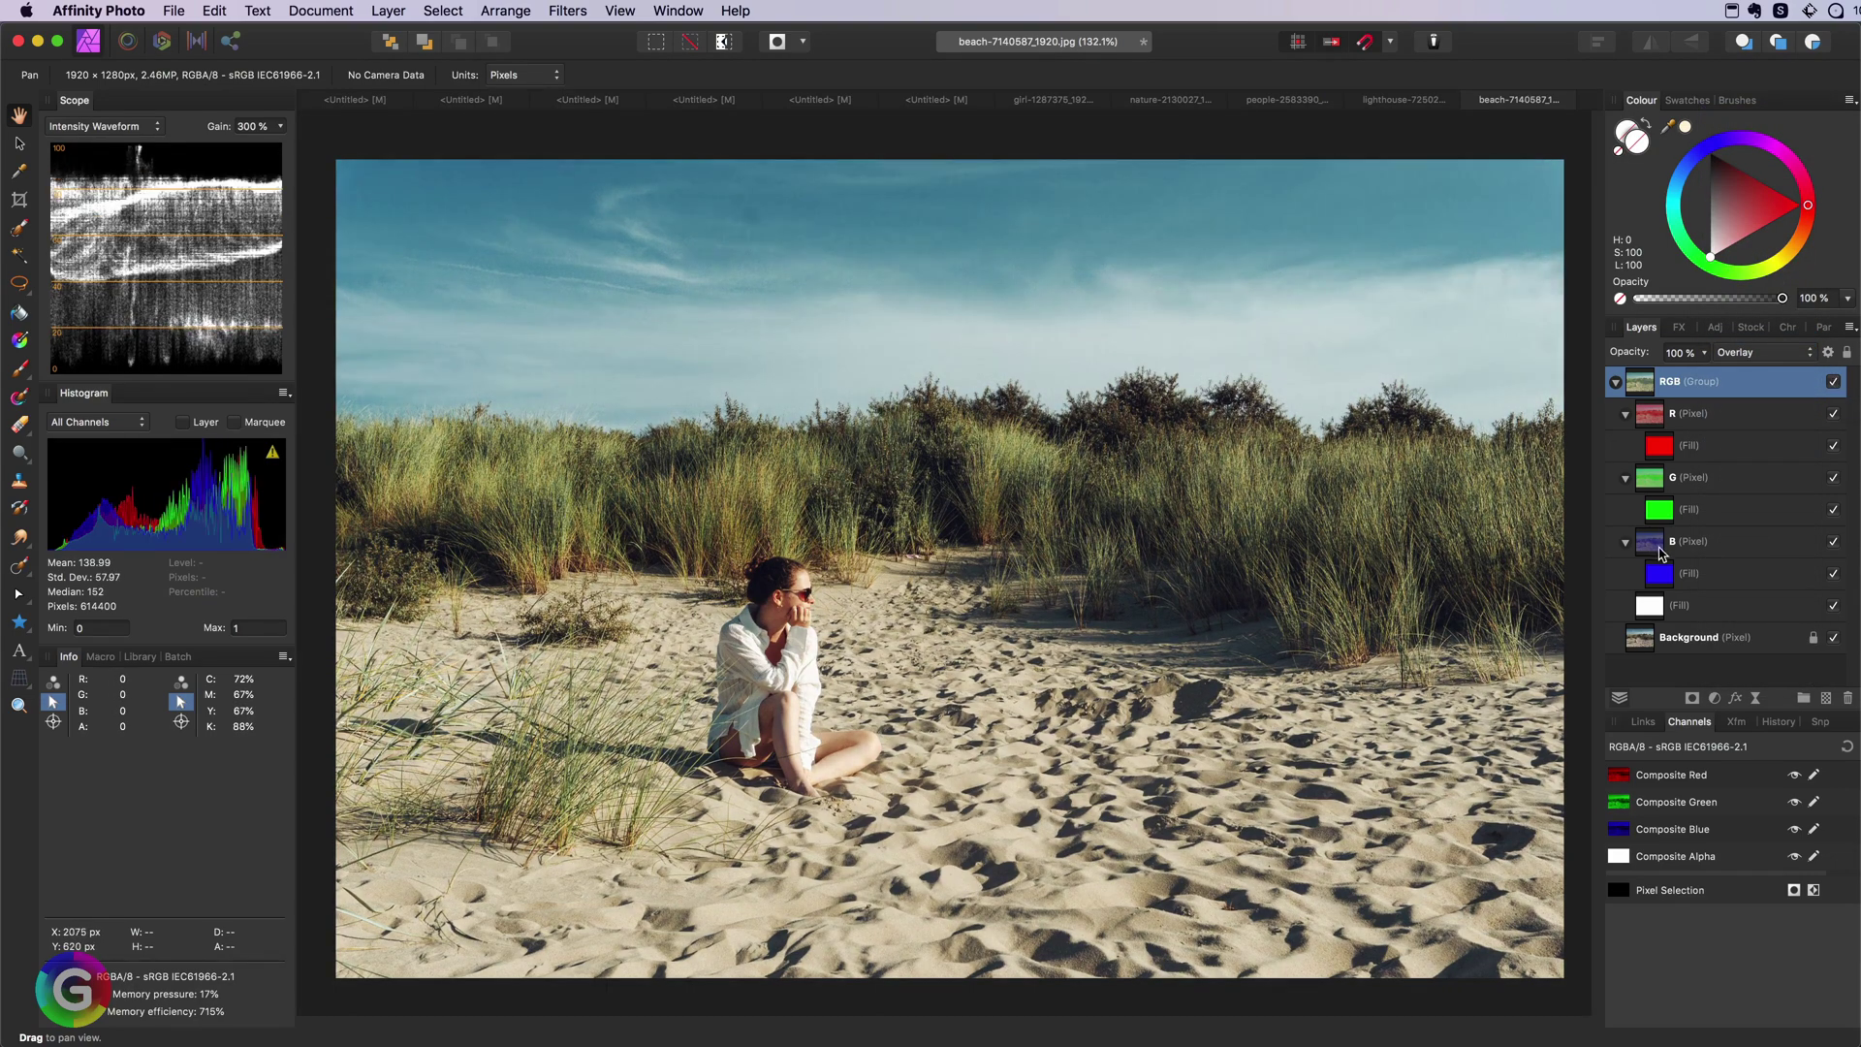
pyautogui.click(1659, 544)
pyautogui.moveTo(1681, 356); pyautogui.dragTo(1708, 357)
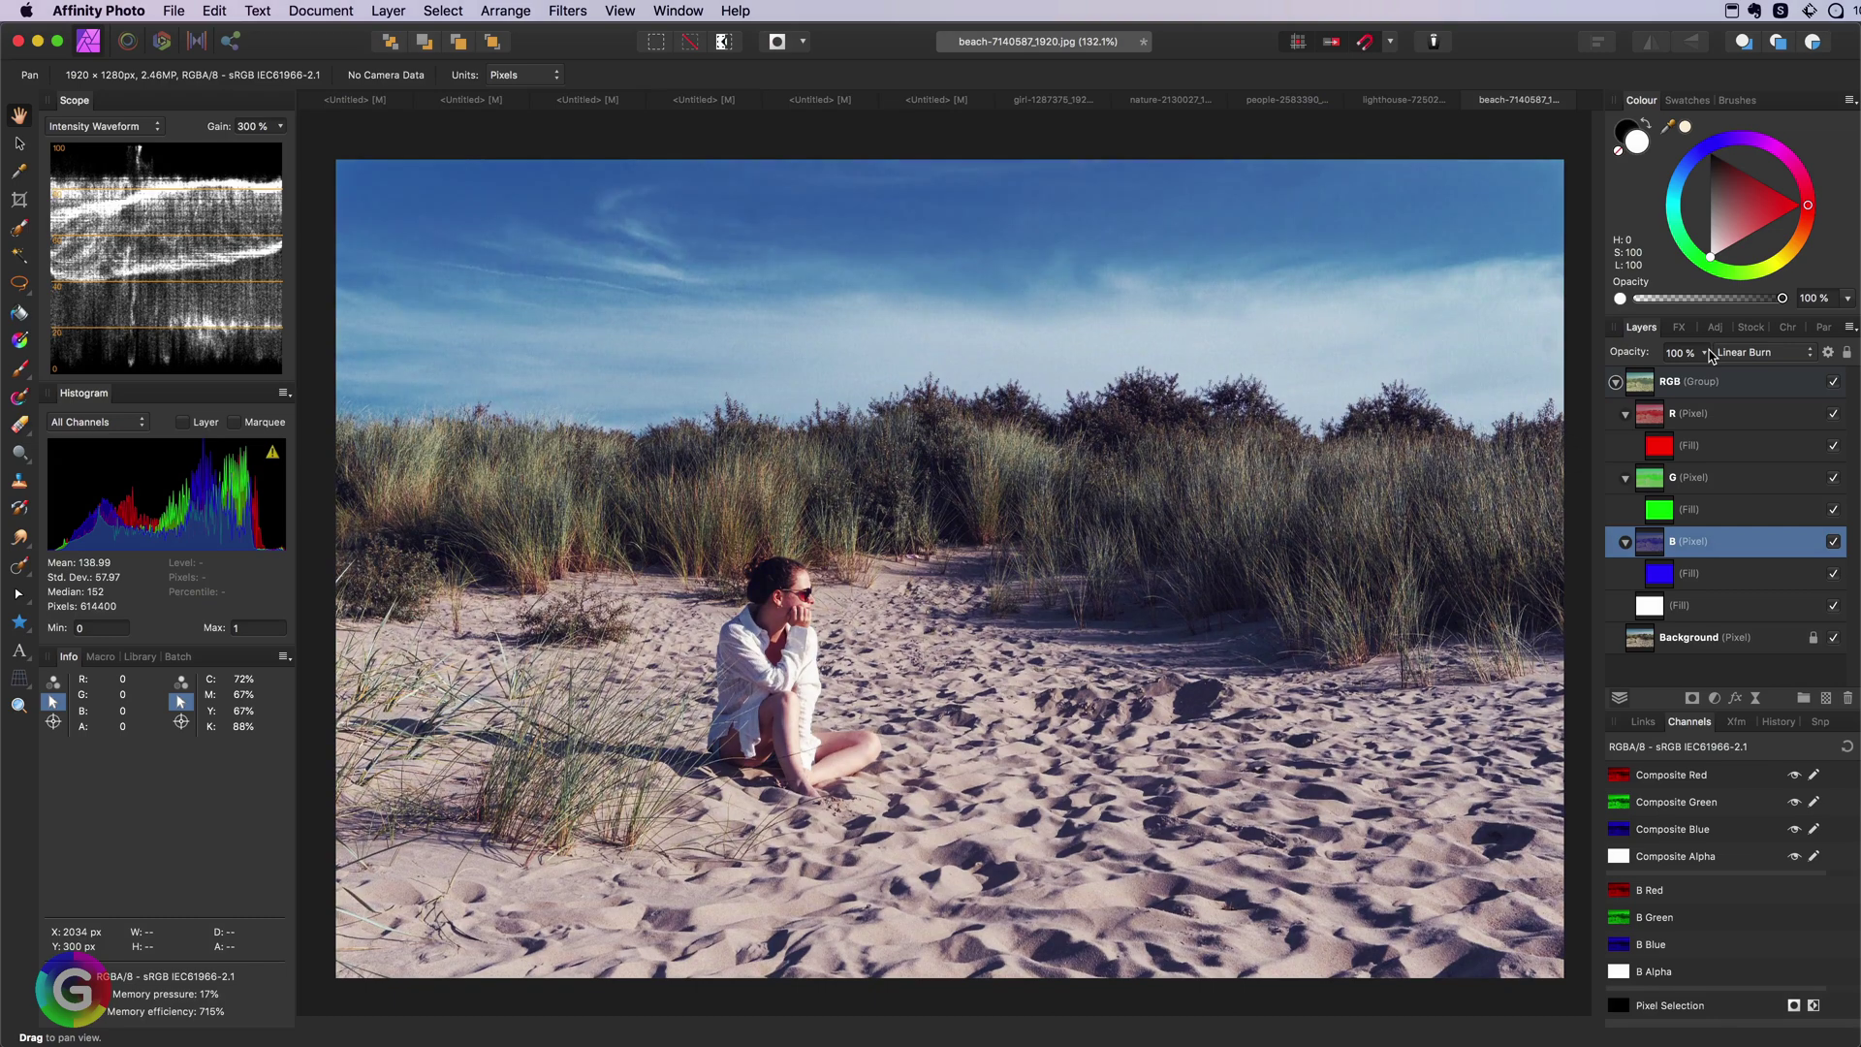